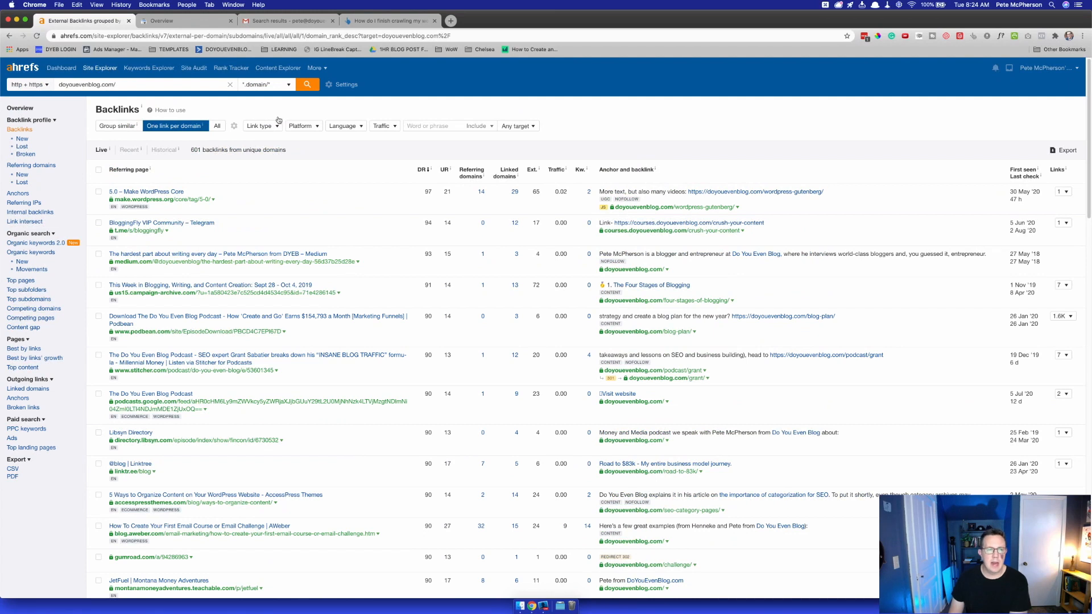
- Filter the one-link-per-domain backlinks of doyouevenblog.com by link type Dofollow, followed by Redirect
left_click(278, 123)
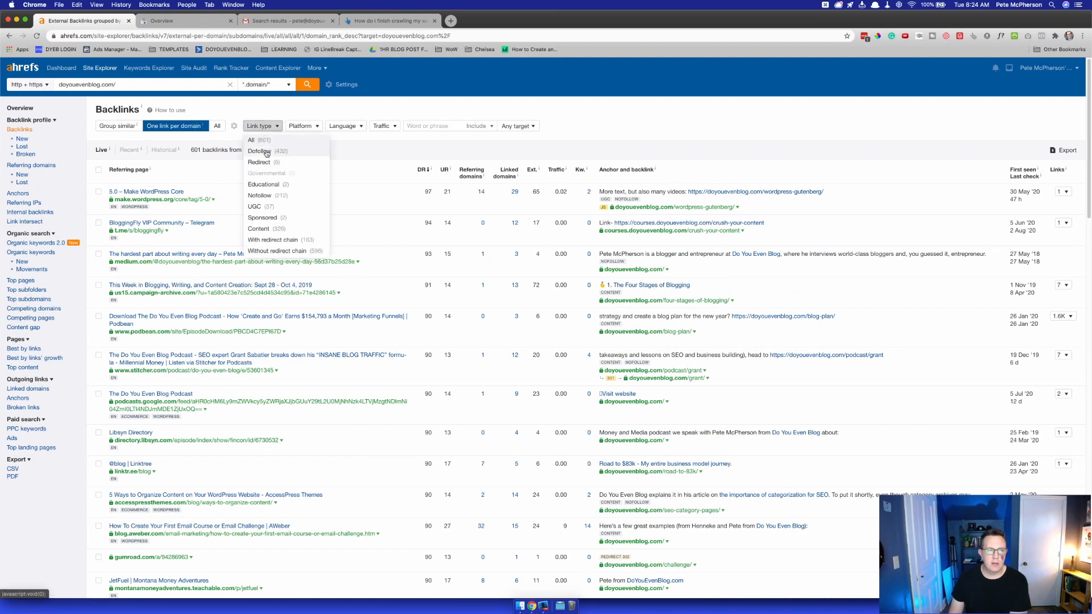
left_click(273, 151)
left_click(279, 126)
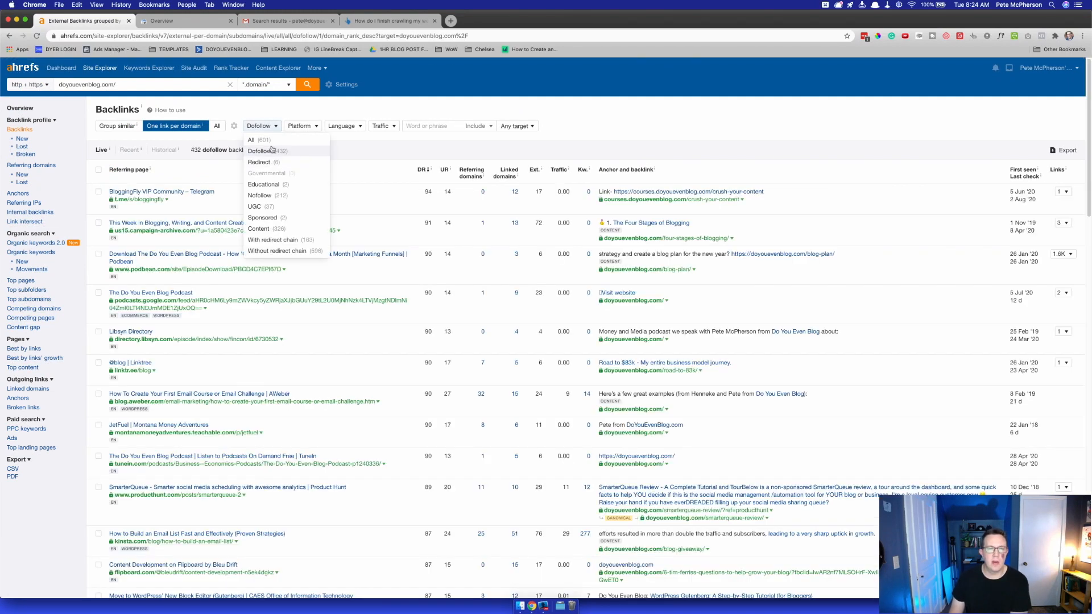
left_click(271, 162)
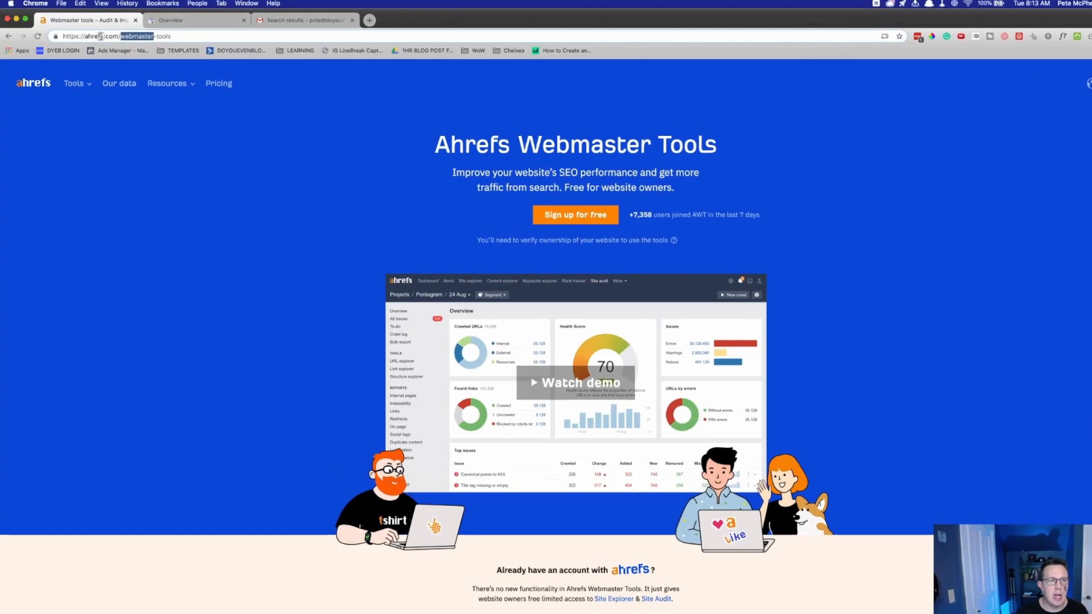
- Accept the terms and sign up for Ahrefs Webmaster Tools with the first listed Google account
left_click(118, 38)
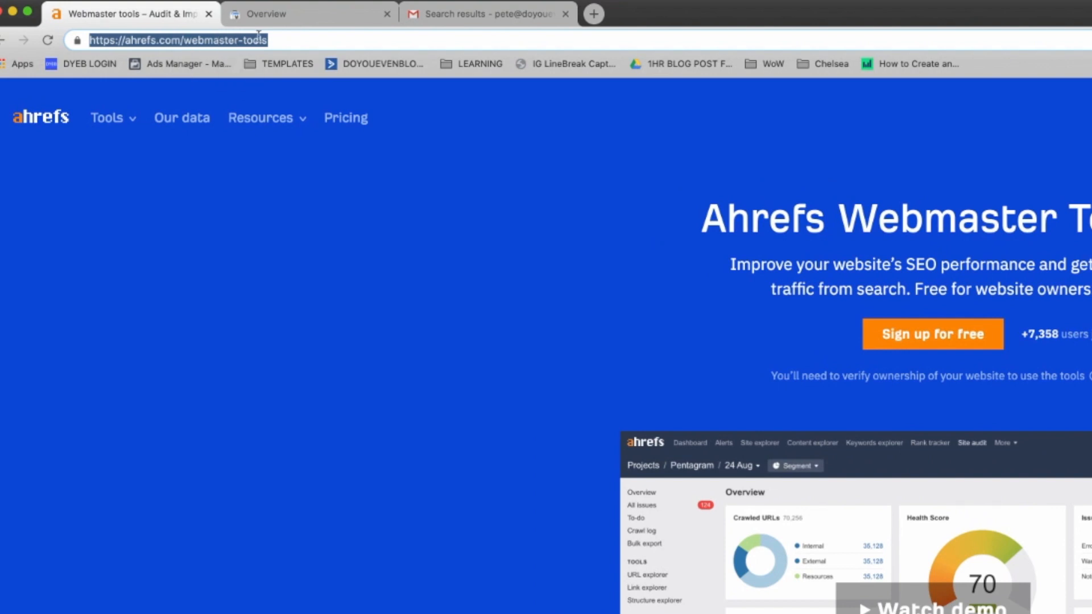
left_click(494, 404)
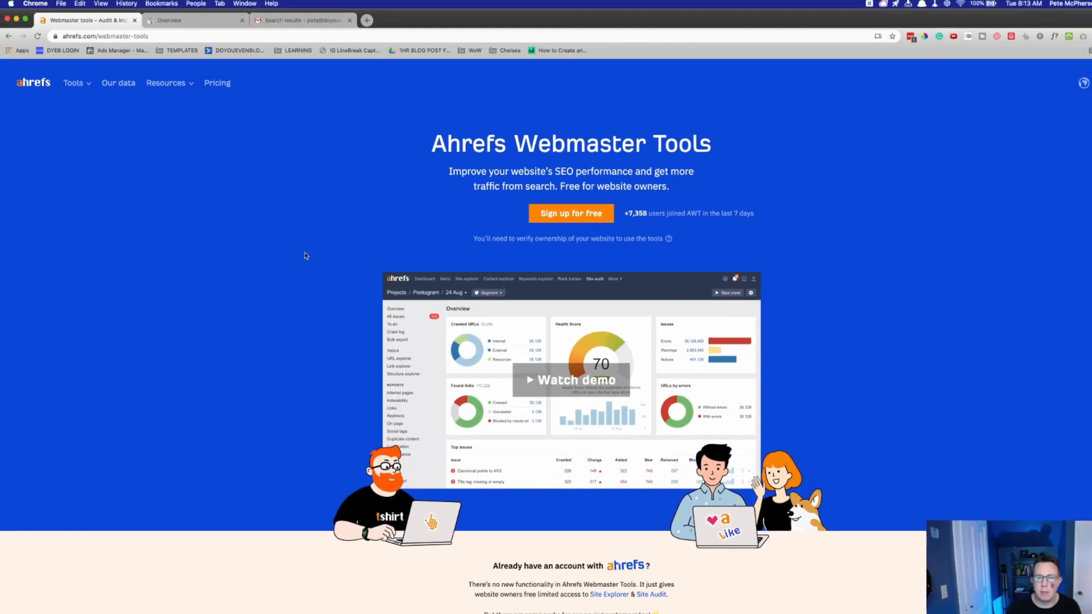
left_click(537, 205)
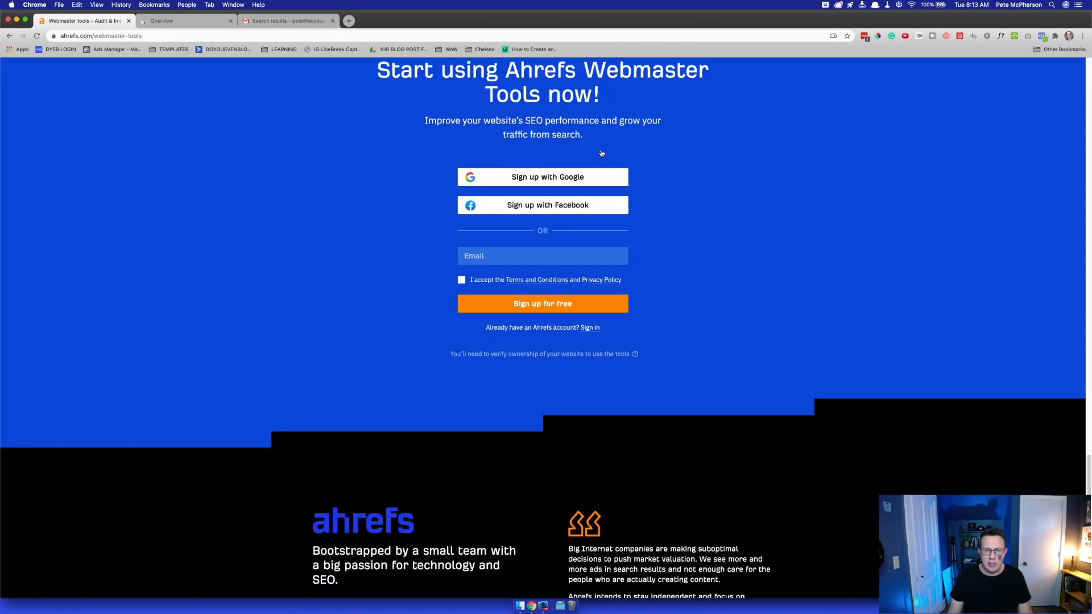
scroll(424, 254, "up", 3)
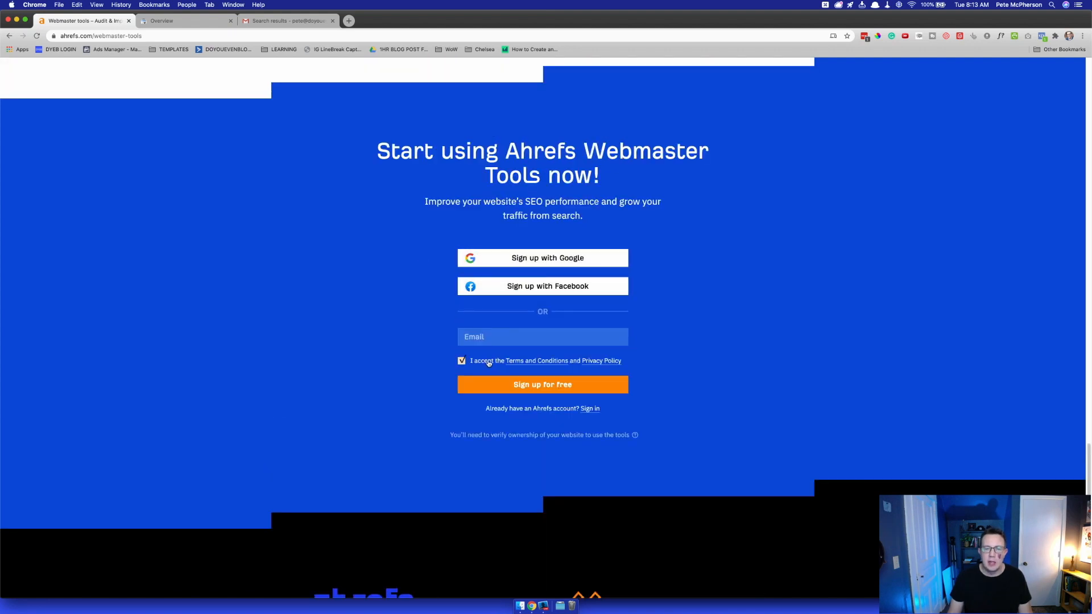
left_click(543, 262)
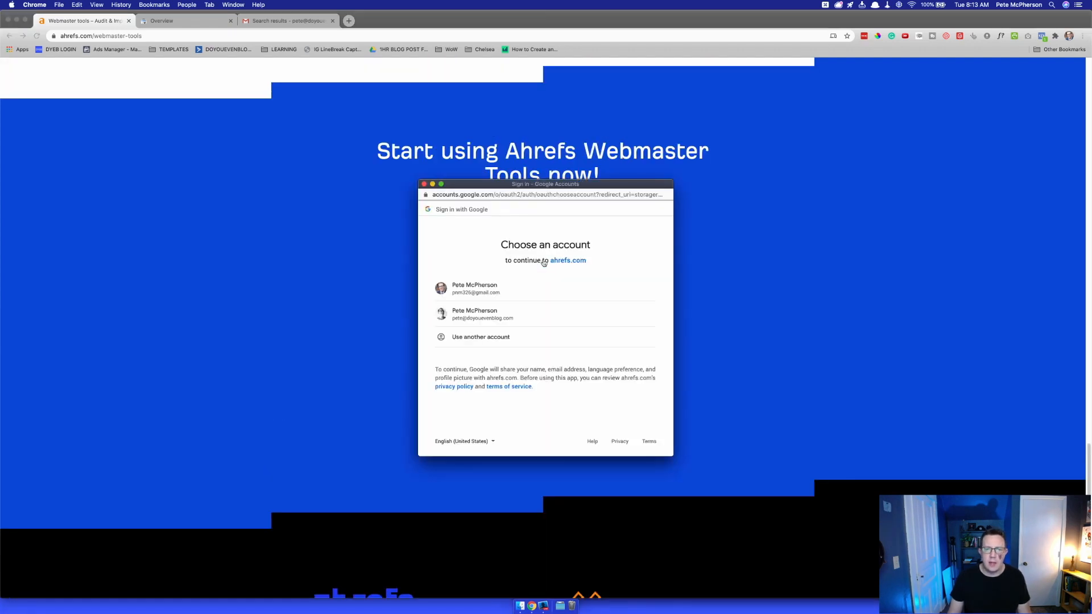
left_click(485, 294)
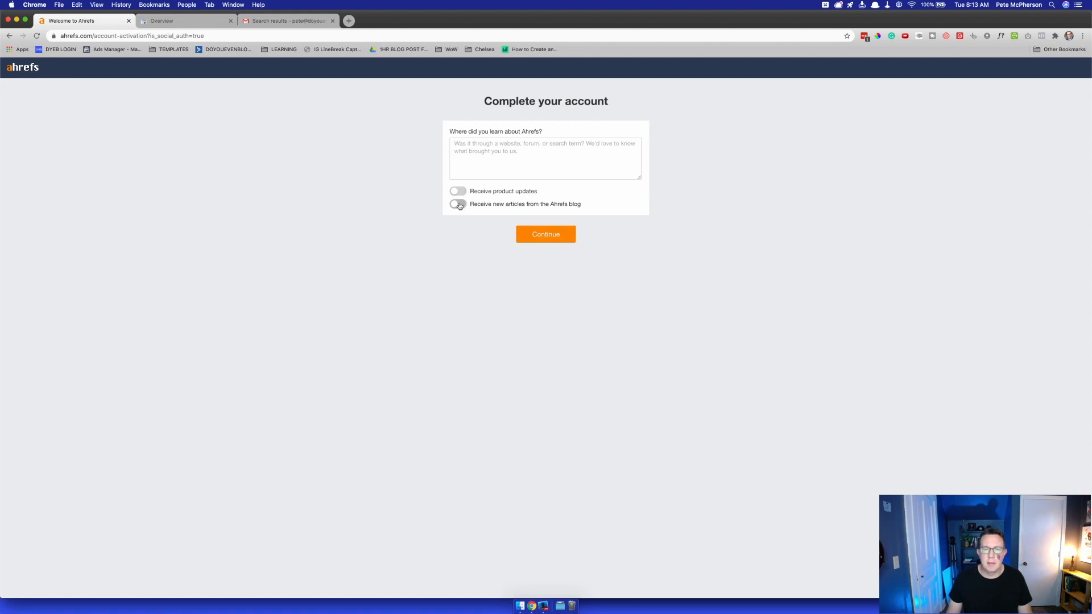
- Complete the account with "asdf" as the answer to where Ahrefs was learned about, and start adding a project
left_click(527, 235)
left_click(506, 169)
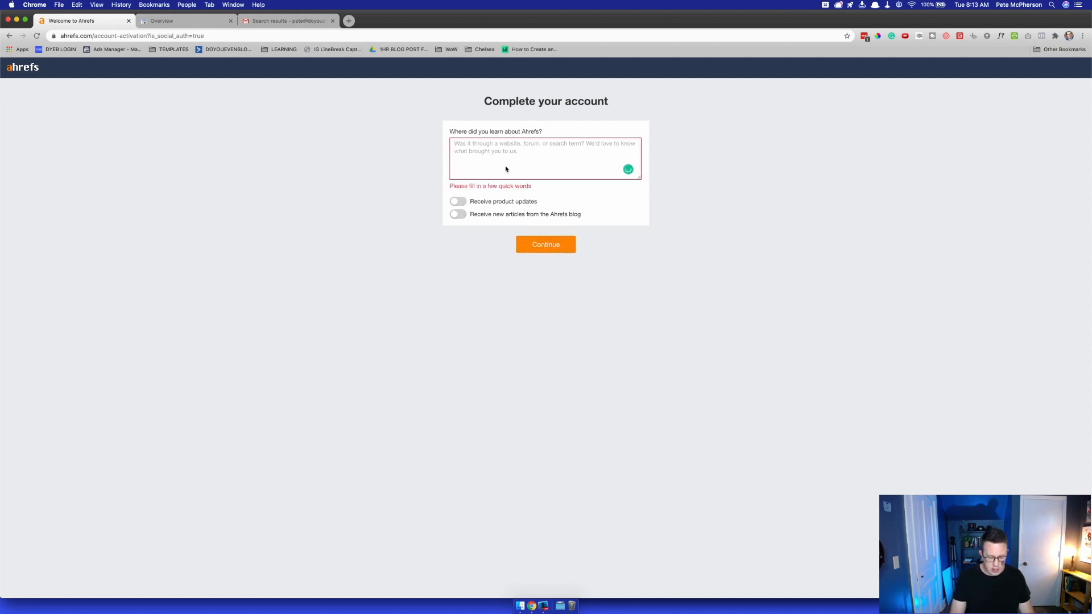
type("asdf")
left_click(545, 234)
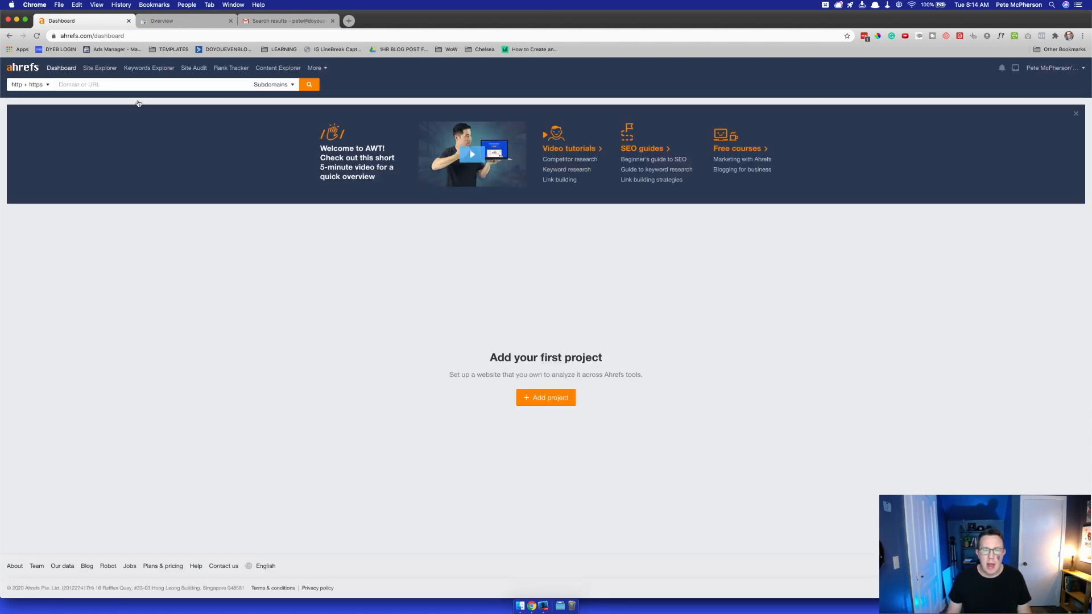
left_click(537, 397)
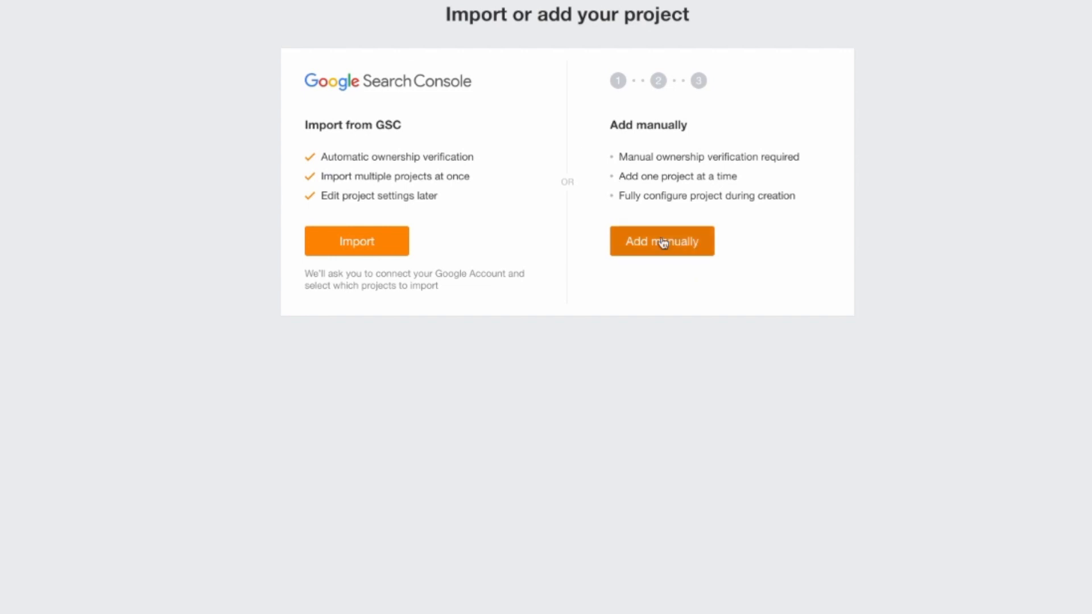
left_click(663, 242)
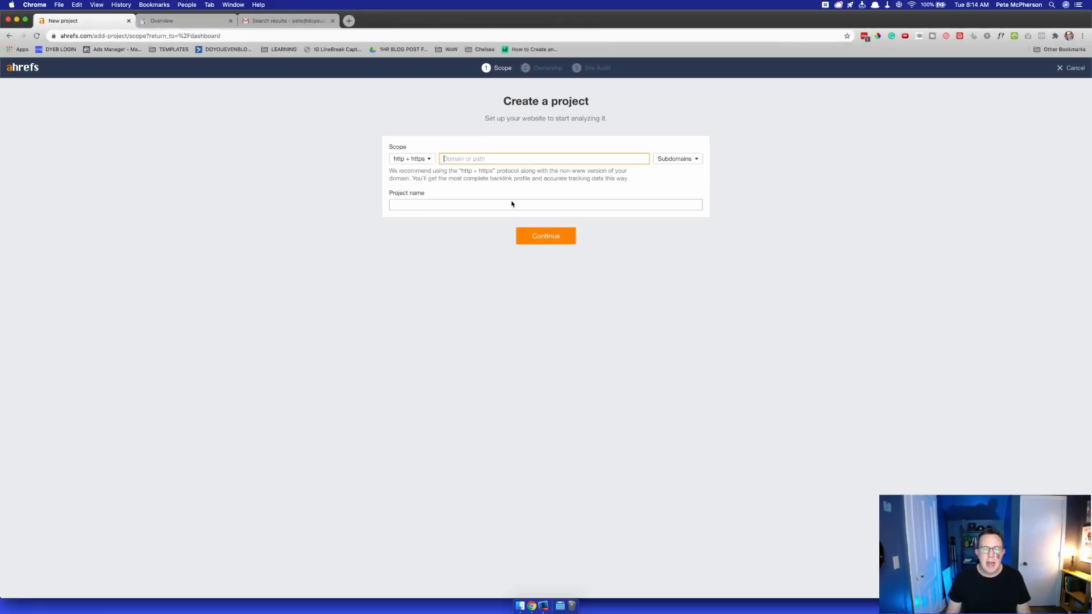
left_click(445, 206)
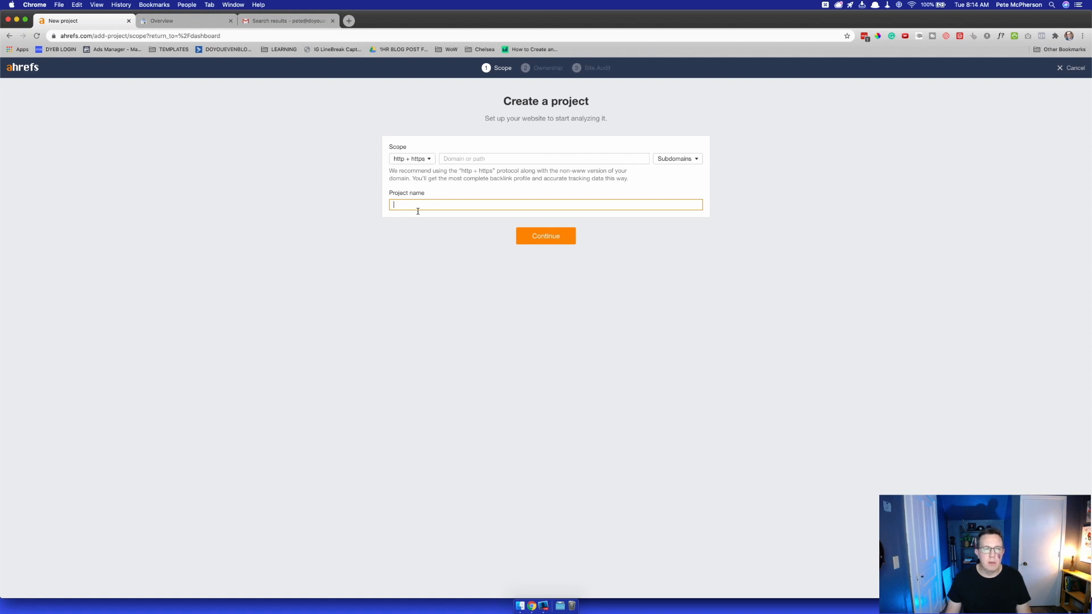
left_click(9, 36)
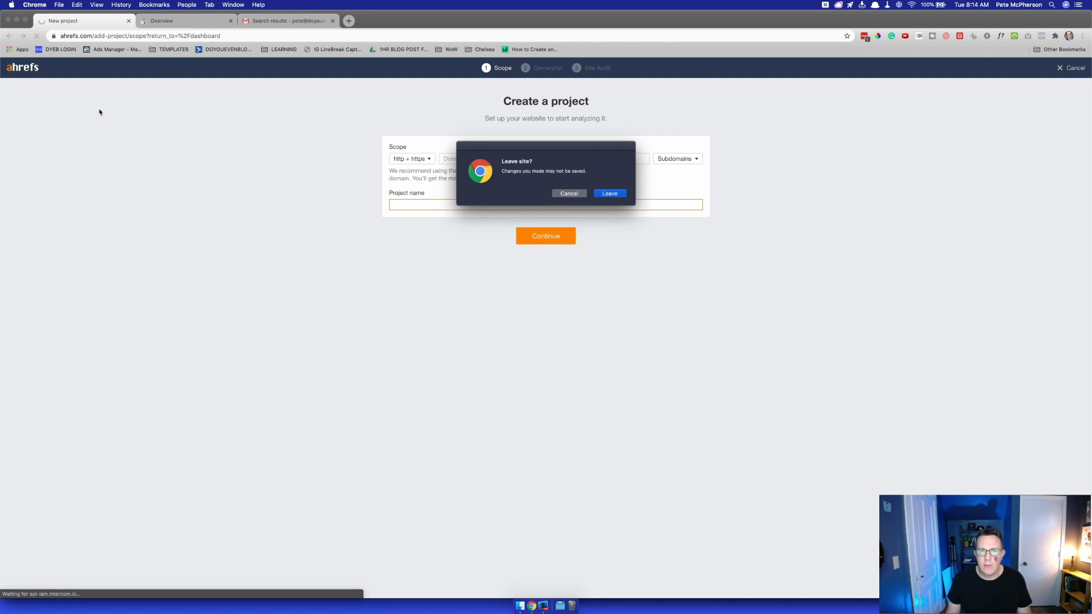
left_click(605, 194)
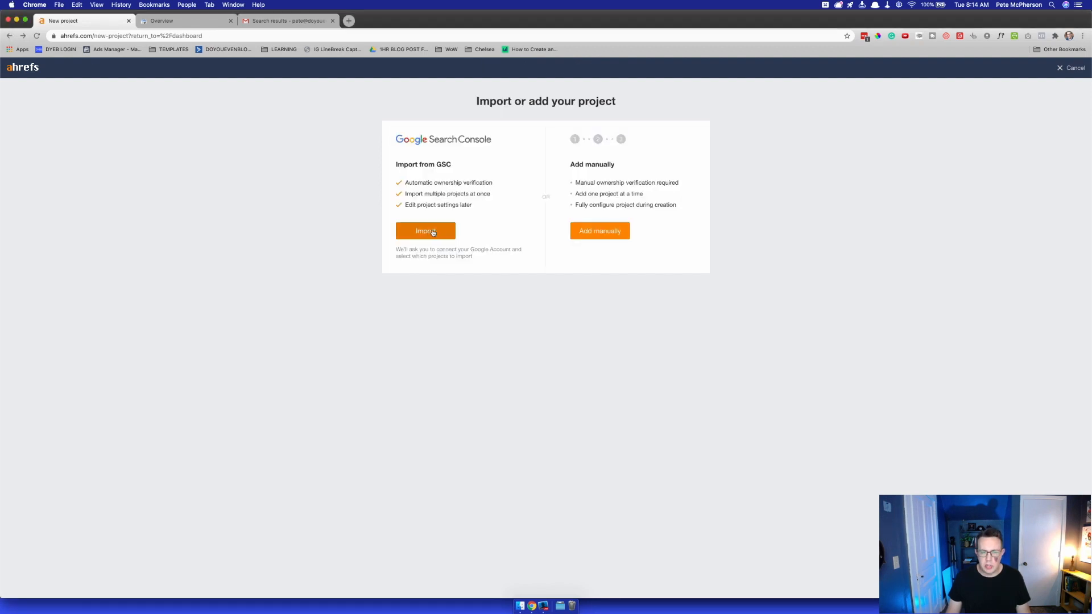
- Import doyouevenblog.com from Google Search Console, granting Analytics and Search Console access, with first audit, weekly audits and external link crawling enabled
left_click(426, 232)
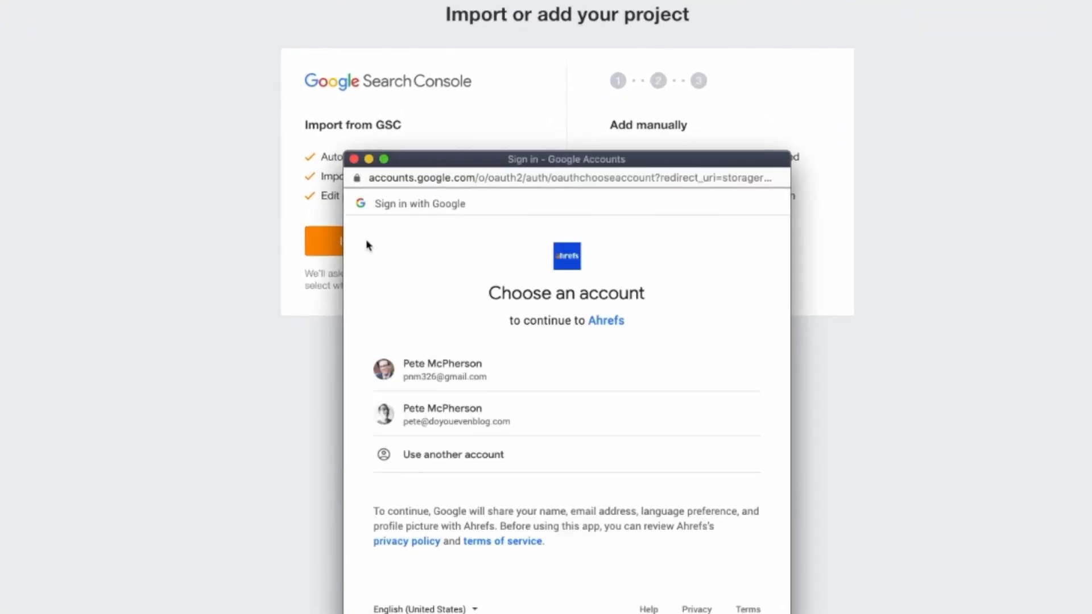
left_click(458, 385)
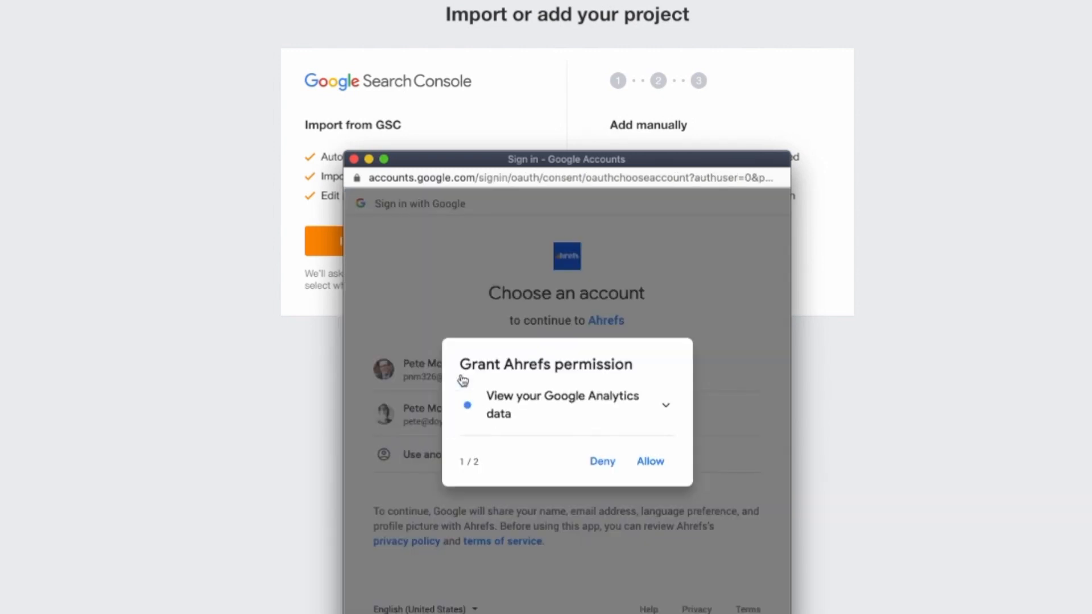
left_click(646, 471)
scroll(653, 462, "down", 2)
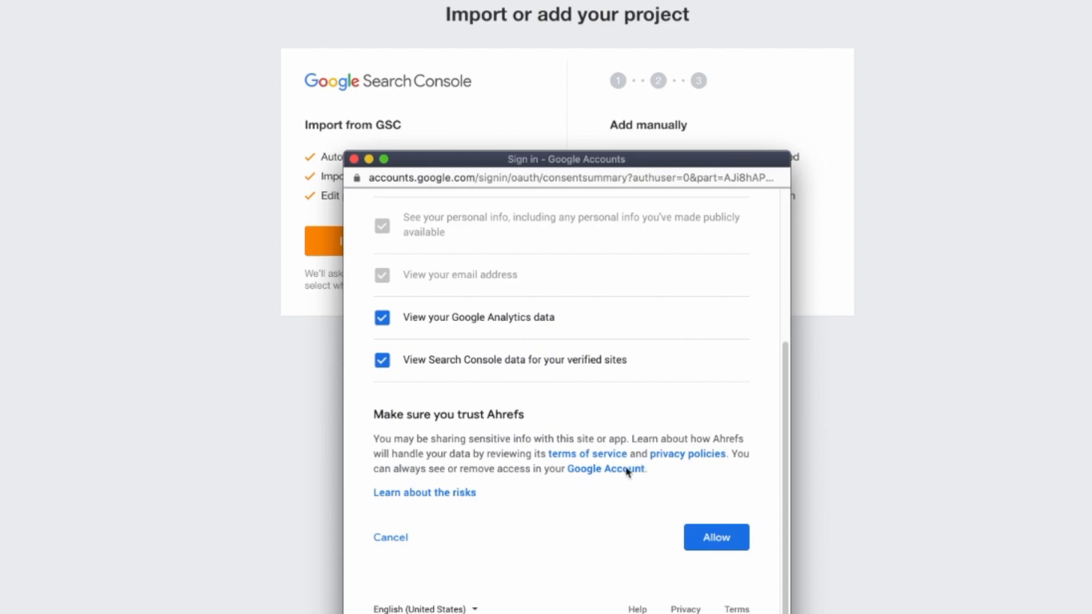
left_click(720, 541)
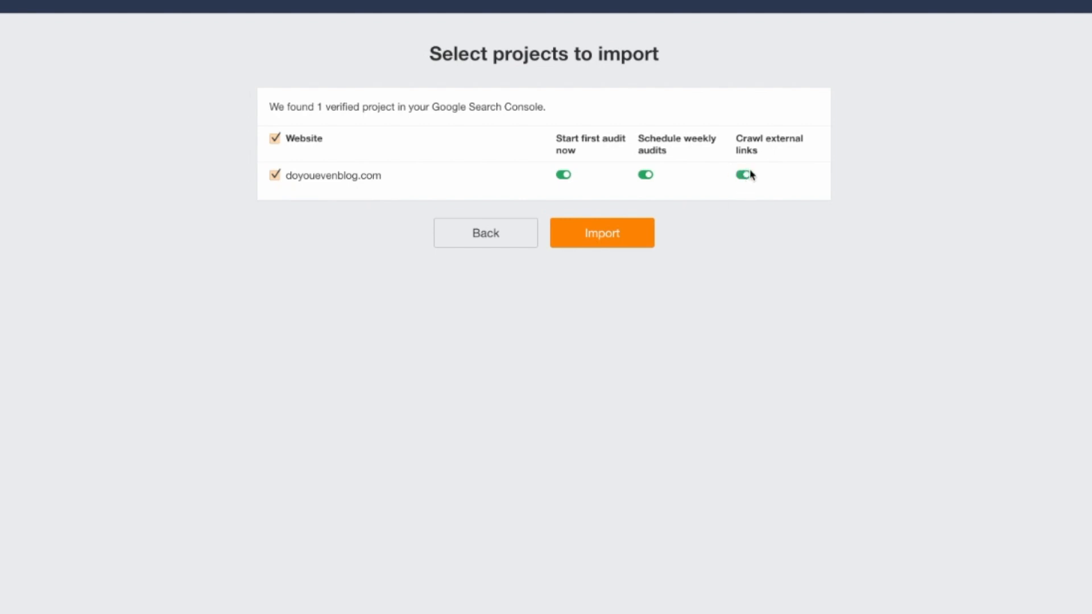
left_click(594, 236)
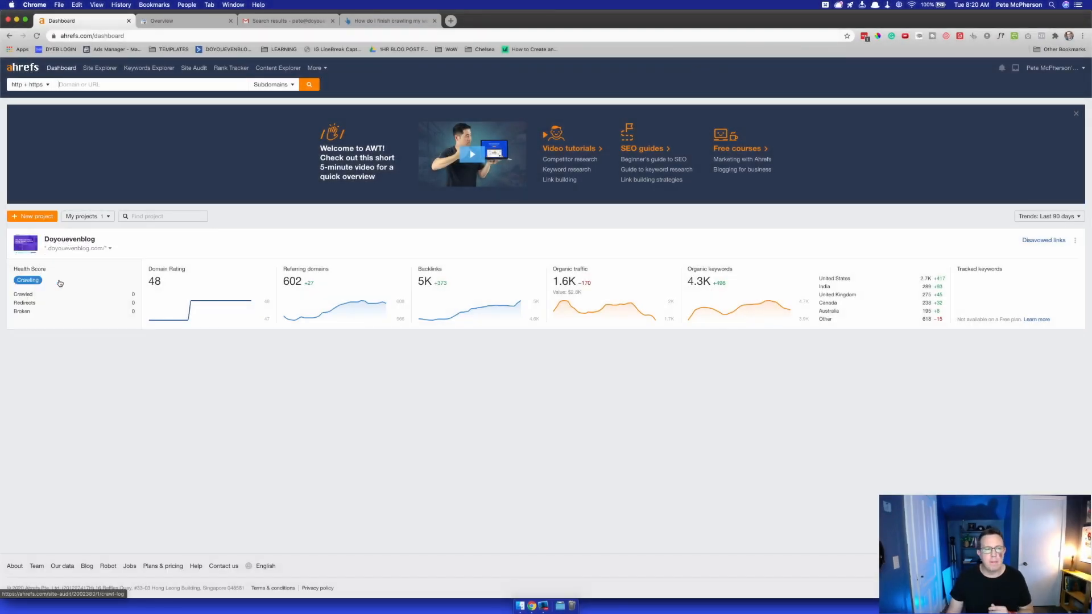
- Analyze doyouevenblog.com in Site Explorer with http + https and the scope covering the domain with all its subdomains
left_click(104, 69)
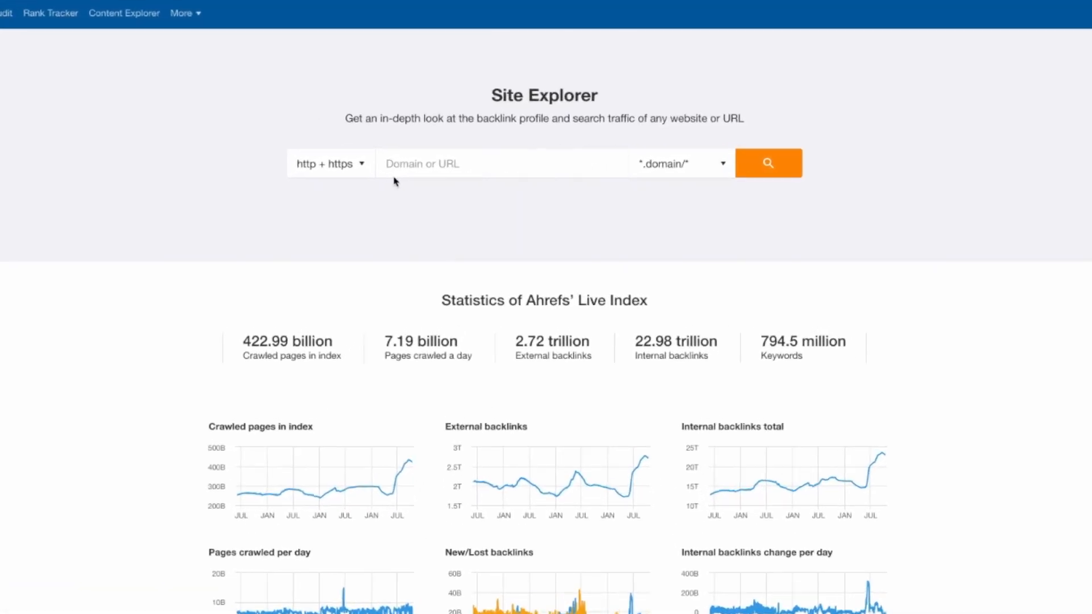
left_click(409, 171)
type("https://doyouevenblog.com/")
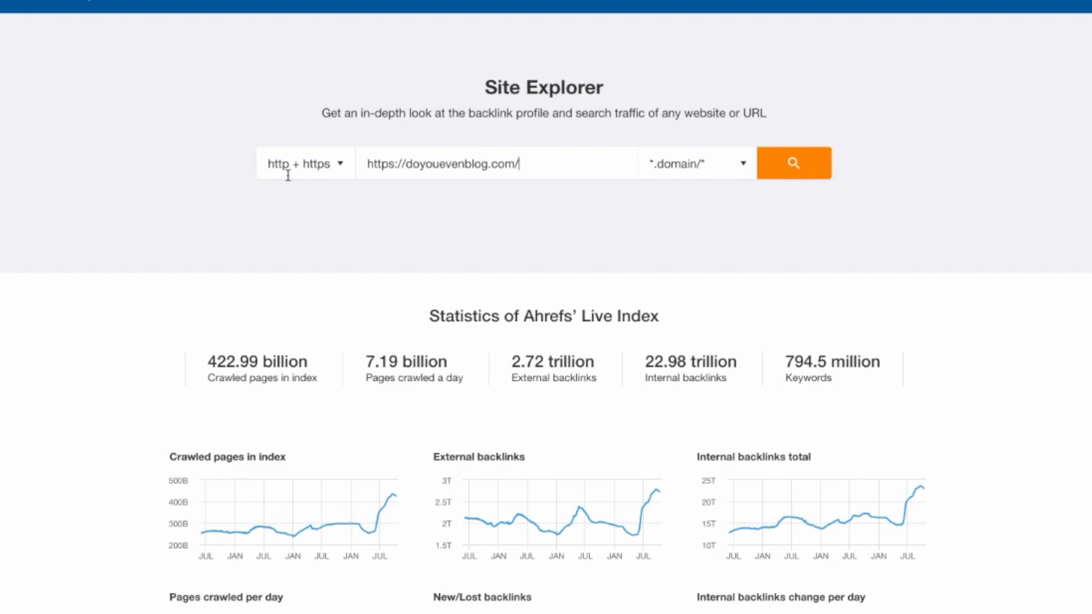
left_click(720, 168)
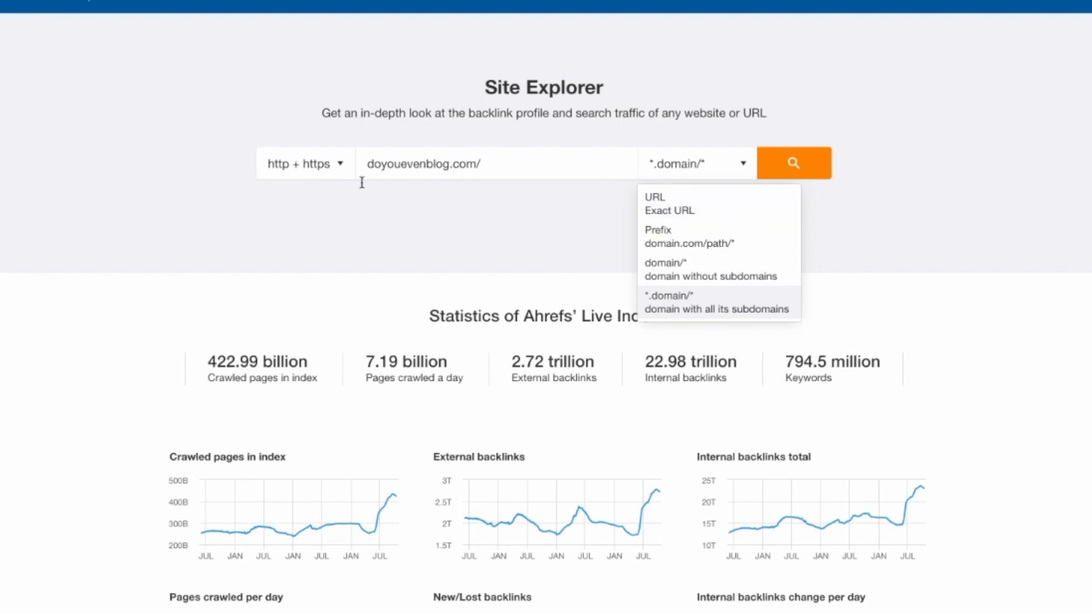
left_click(682, 211)
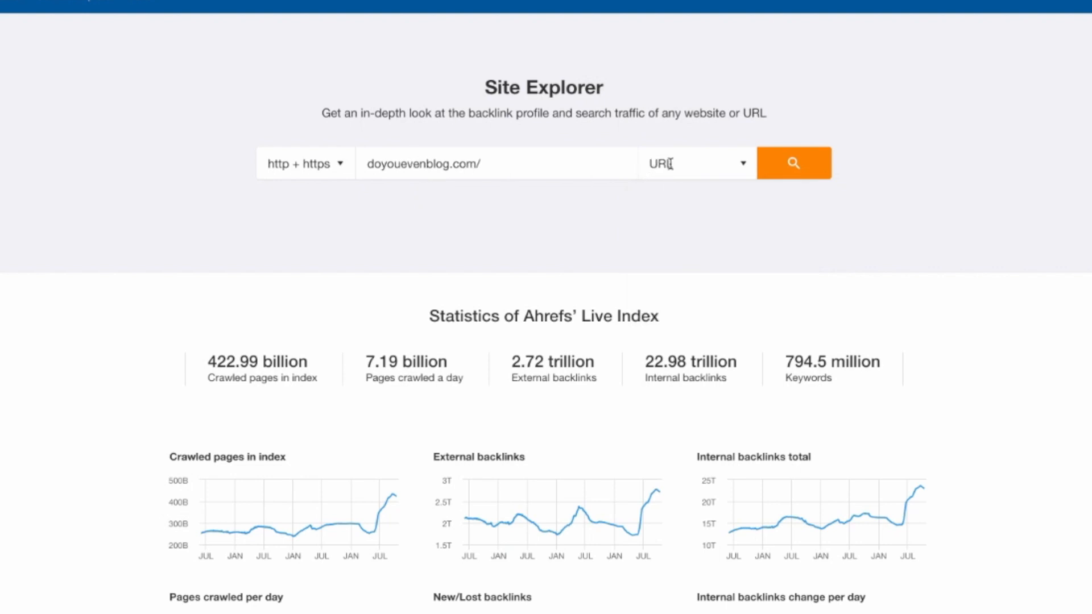
left_click(672, 163)
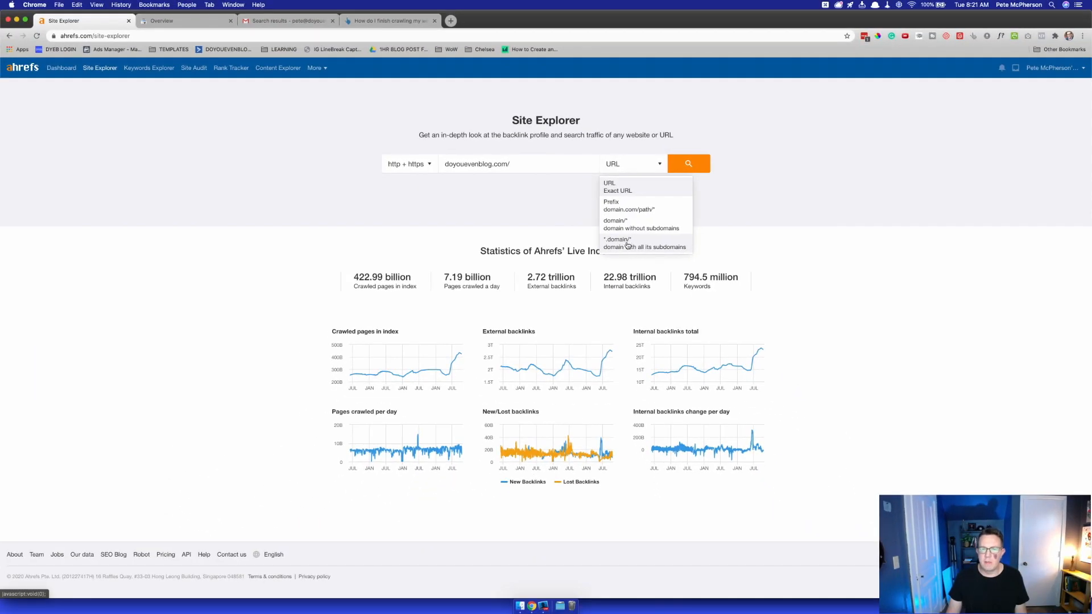
left_click(619, 244)
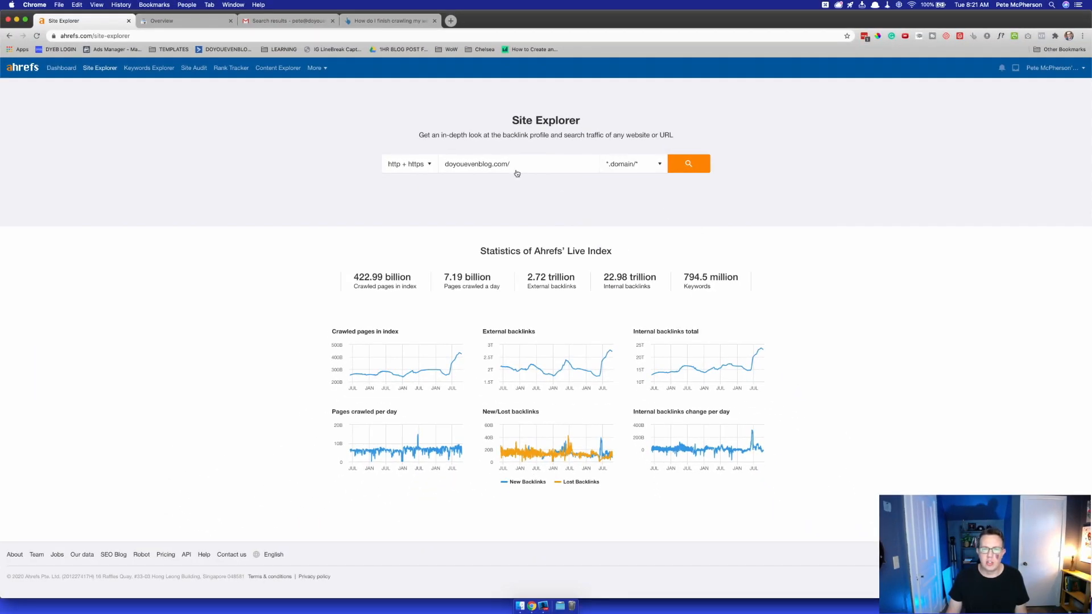
left_click(682, 166)
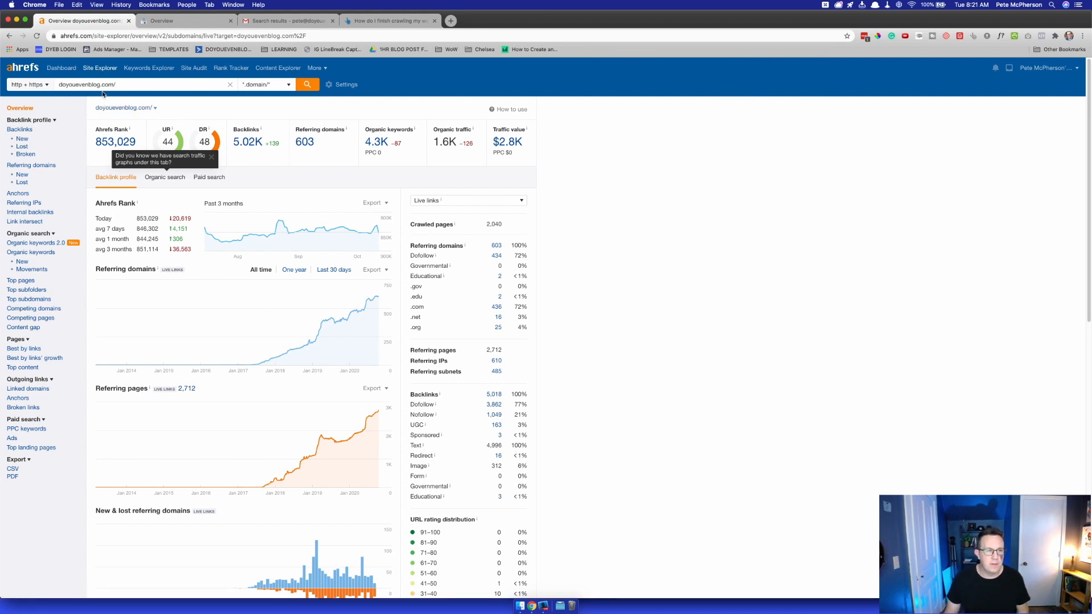
- Dismiss the search traffic hint and examine the overview's Ahrefs Rank, DR and referring domains metrics and its graphs
scroll(298, 297, "down", 1)
scroll(297, 312, "up", 1)
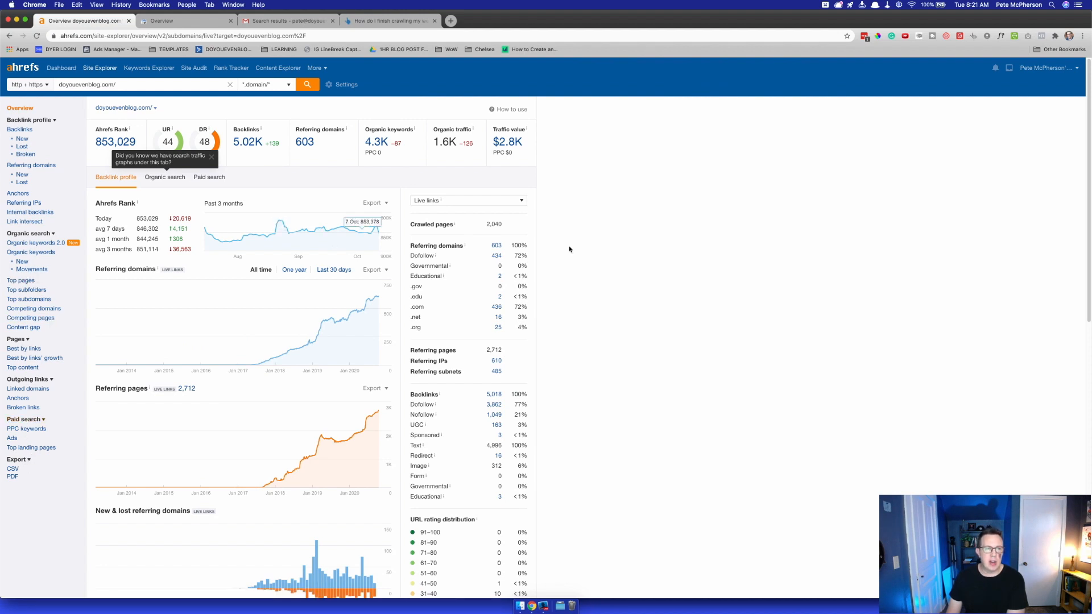
left_click(210, 158)
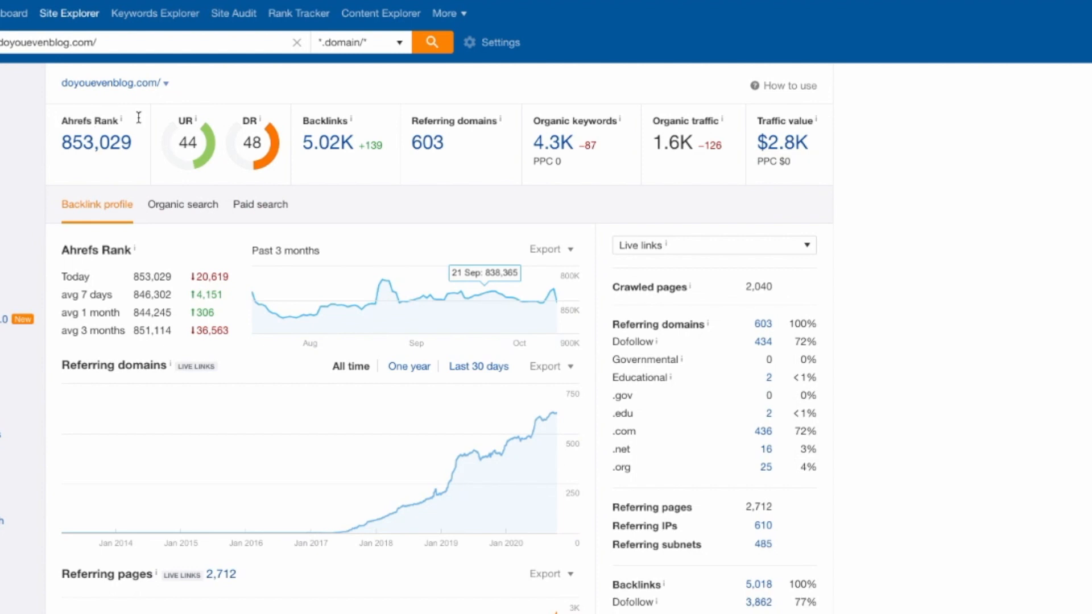
mouse_move(122, 121)
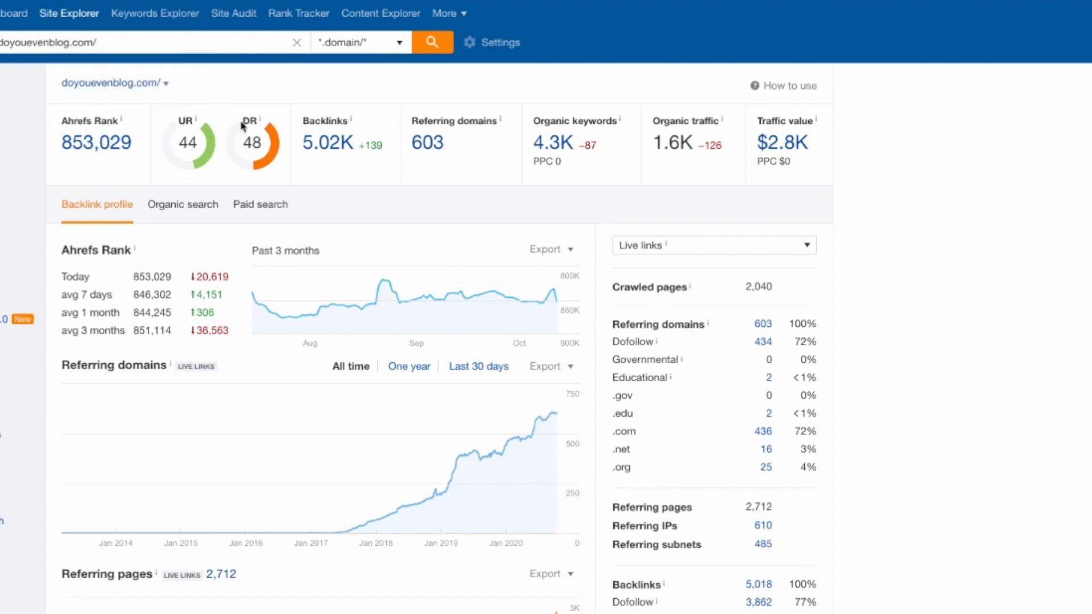
mouse_move(260, 123)
mouse_move(502, 120)
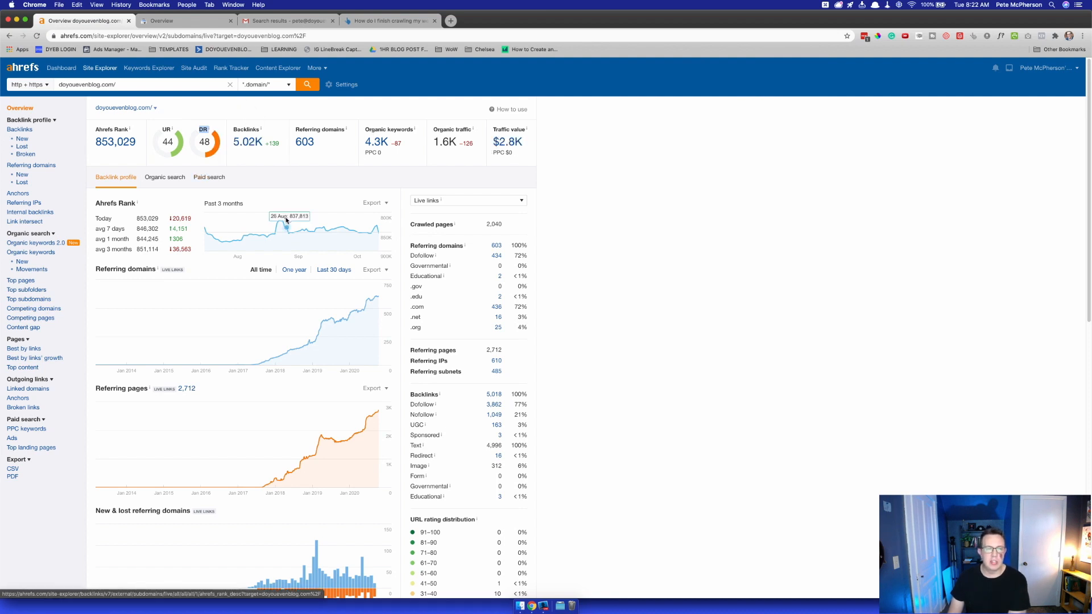
scroll(288, 229, "down", 5)
scroll(288, 229, "up", 5)
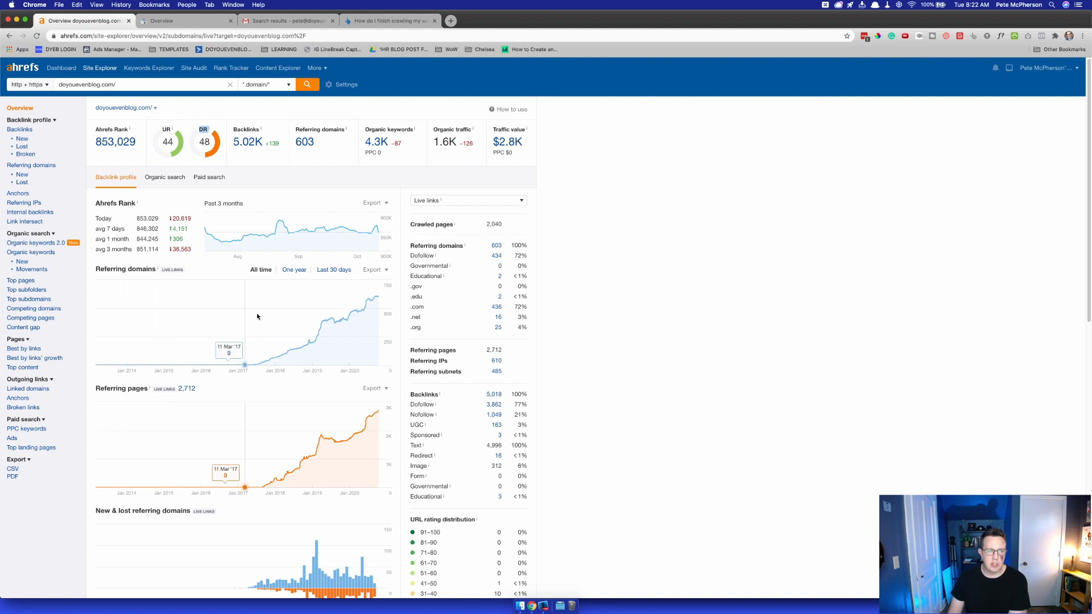
- Compare the referring domains graph over the last 30 days, one year and all time
left_click(327, 272)
left_click(293, 272)
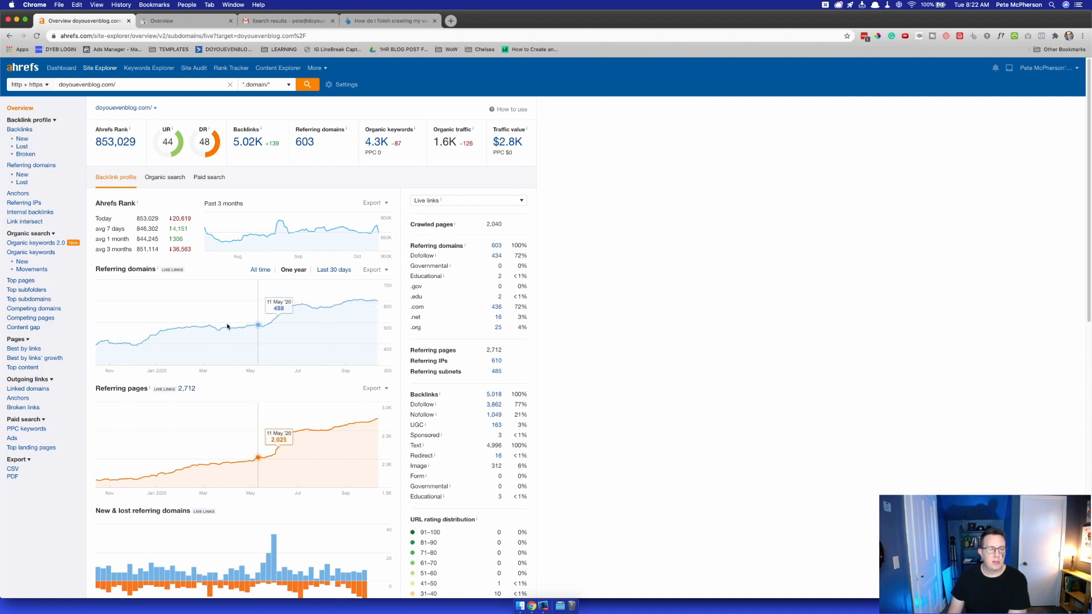
left_click(254, 270)
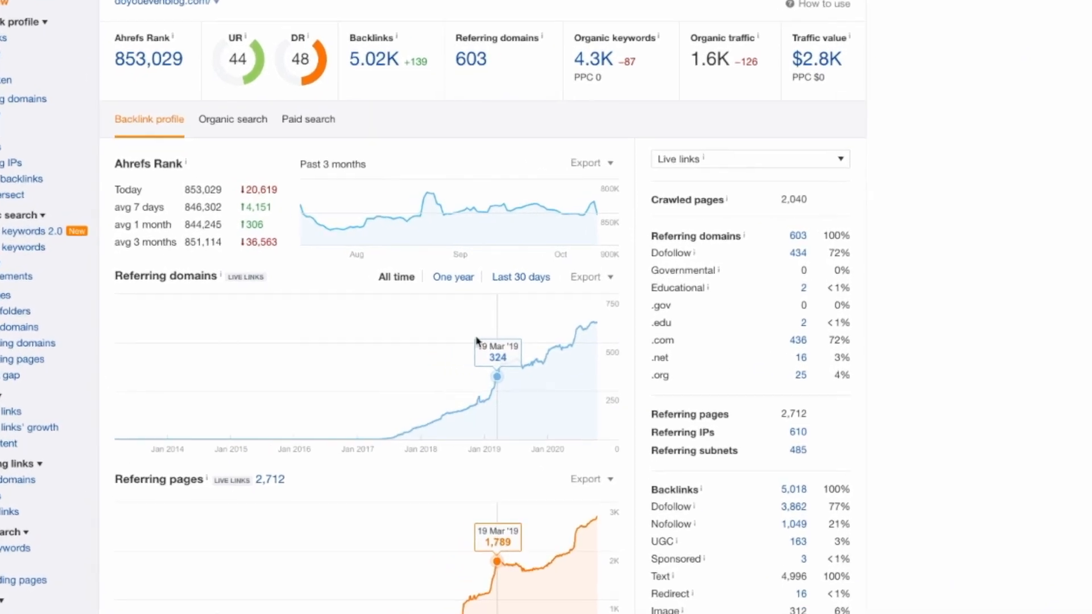
- View the overview's organic search graphs for all countries, the organic traffic export formats and the paid search data
left_click(234, 125)
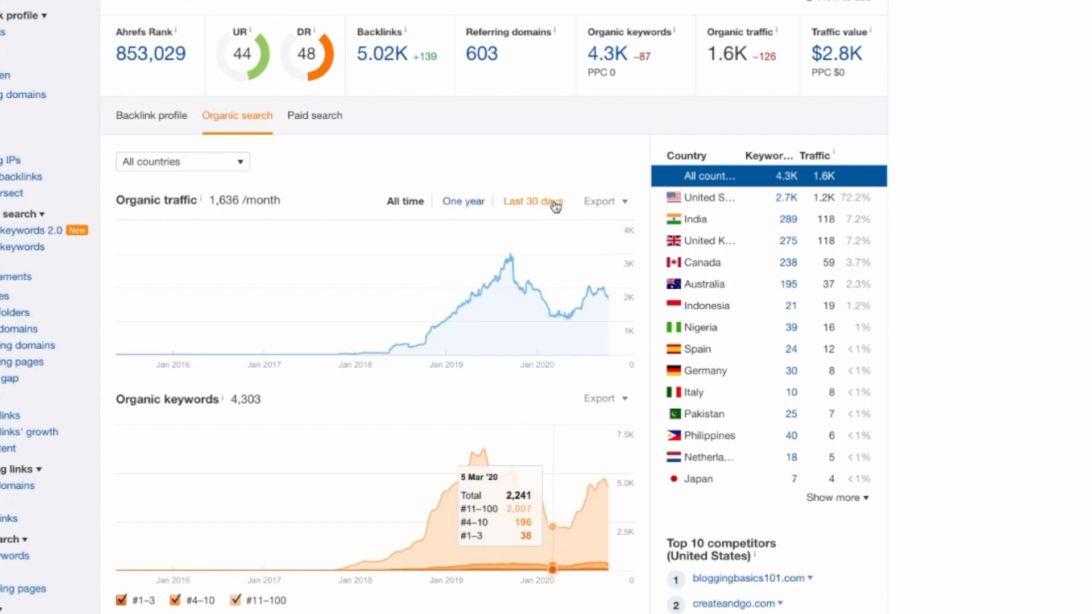
left_click(623, 204)
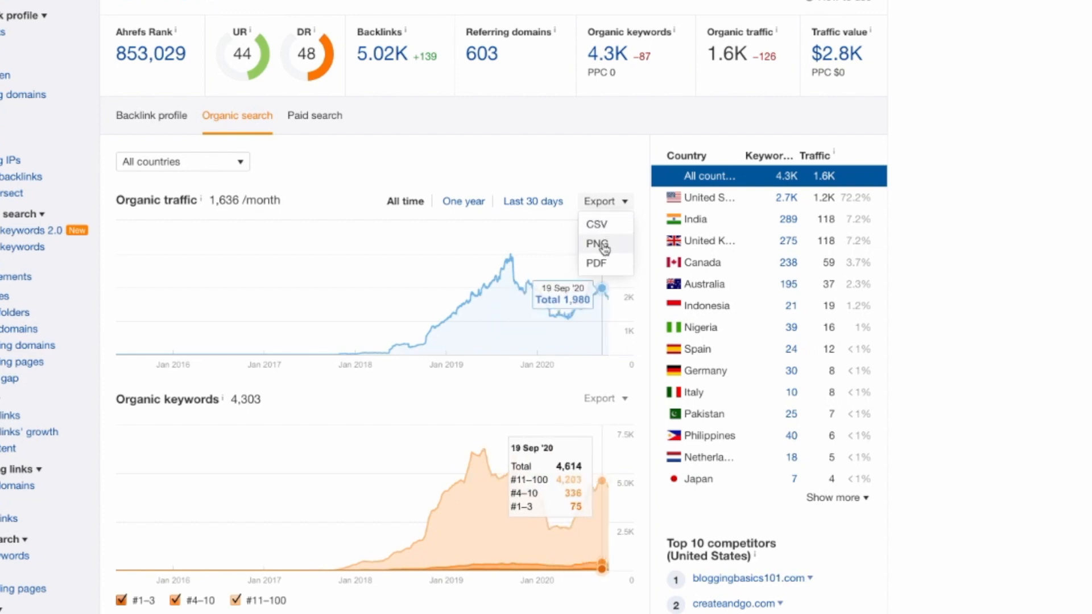
left_click(328, 124)
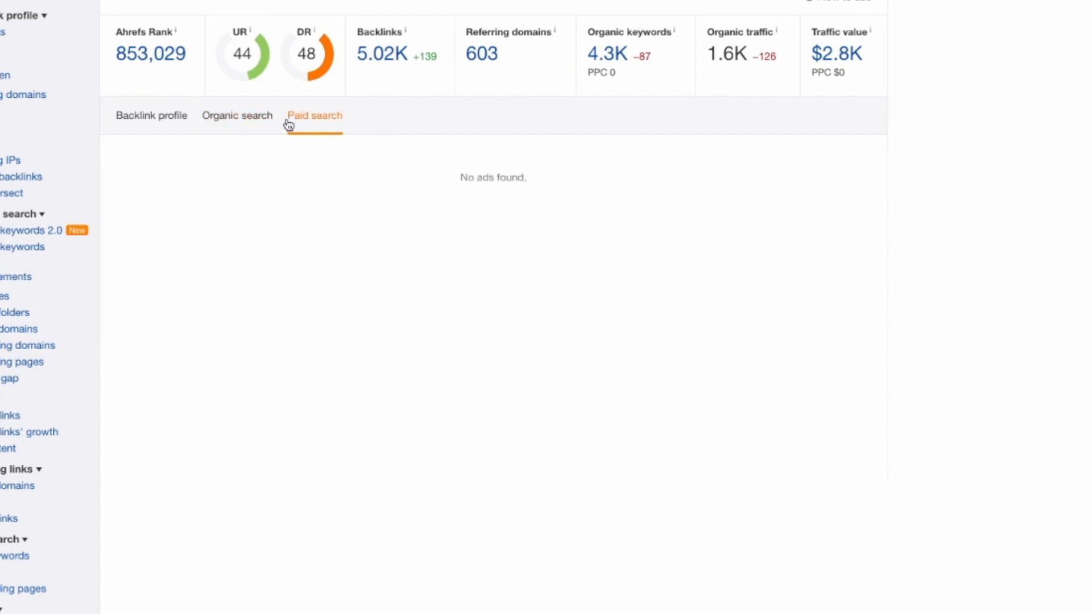
- Return to the backlink profile overview and examine the referring pages, new and lost links graphs and the backlink type breakdown
left_click(137, 122)
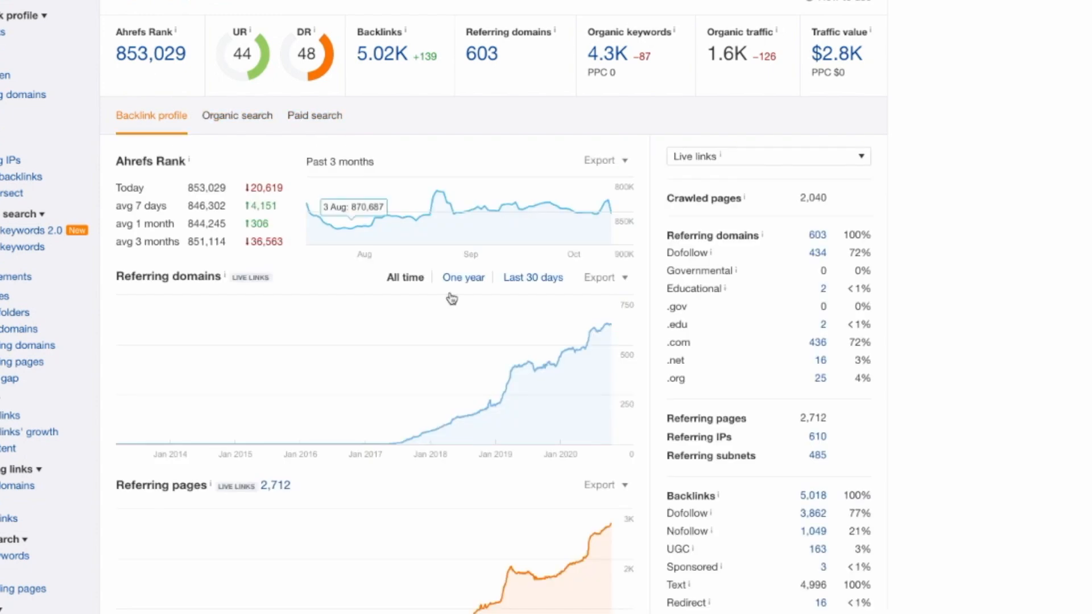
scroll(494, 386, "down", 6)
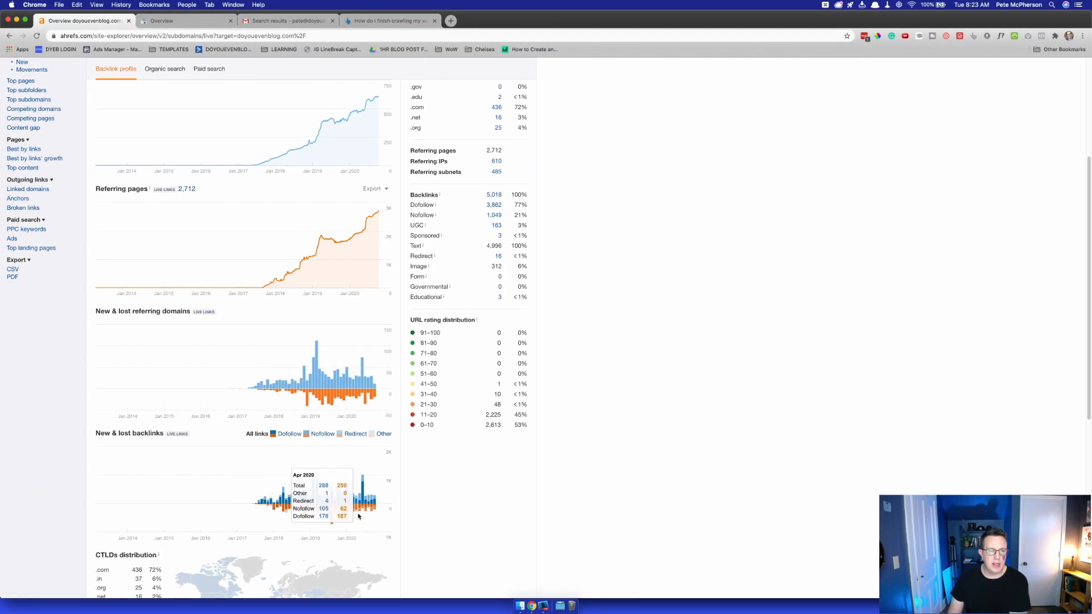
scroll(359, 516, "down", 3)
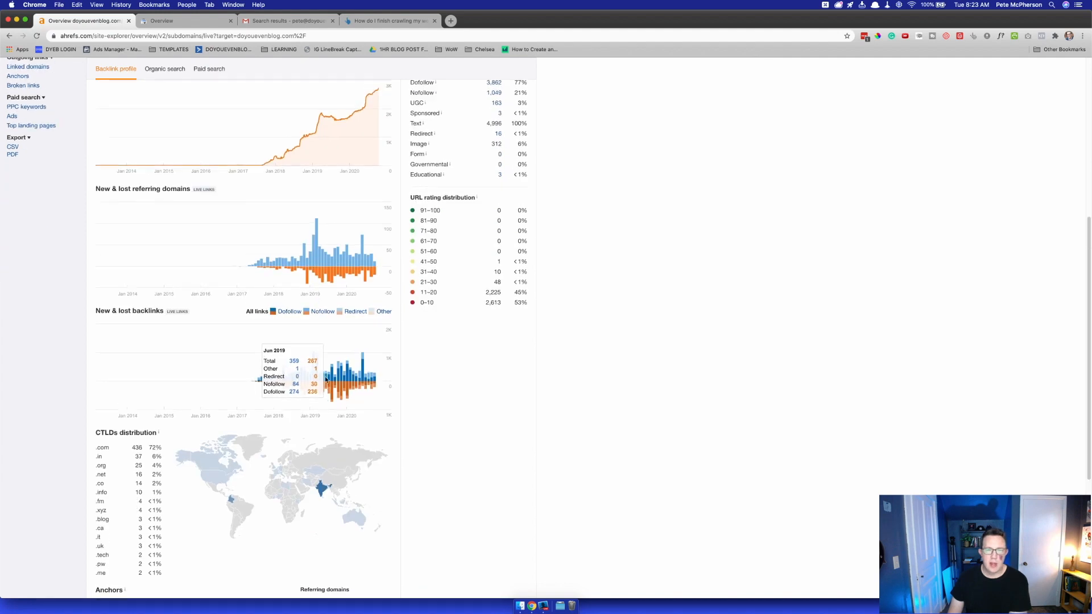
scroll(326, 379, "up", 2)
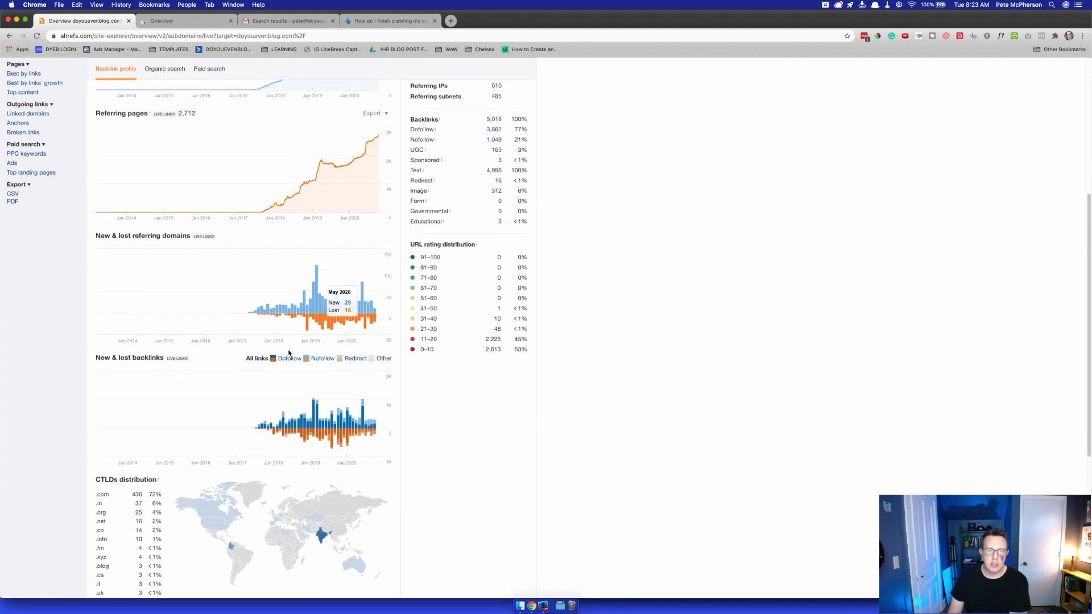
scroll(289, 353, "up", 5)
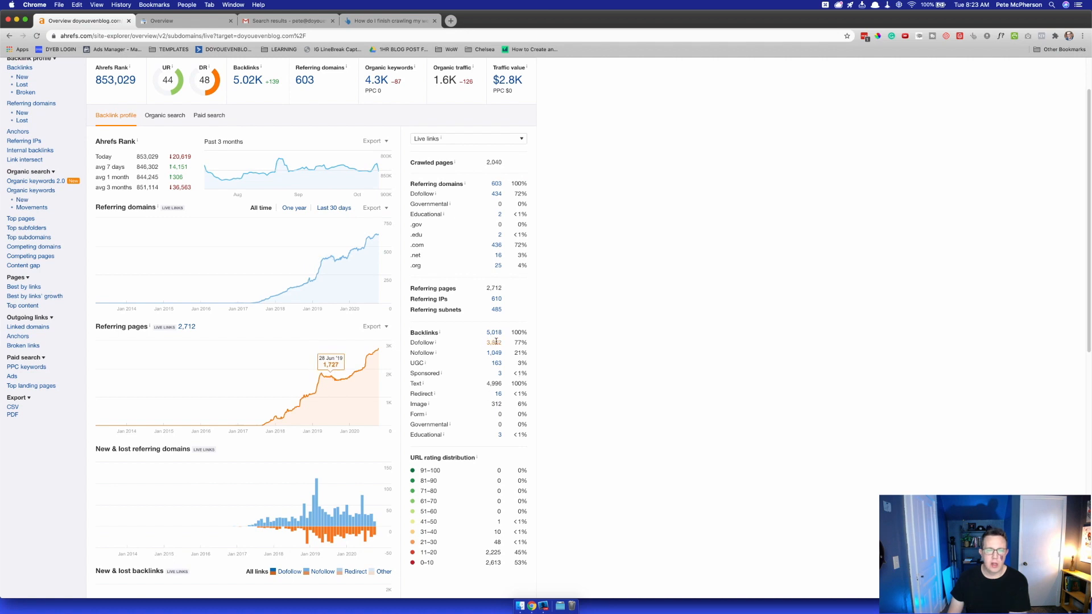
scroll(446, 341, "up", 2)
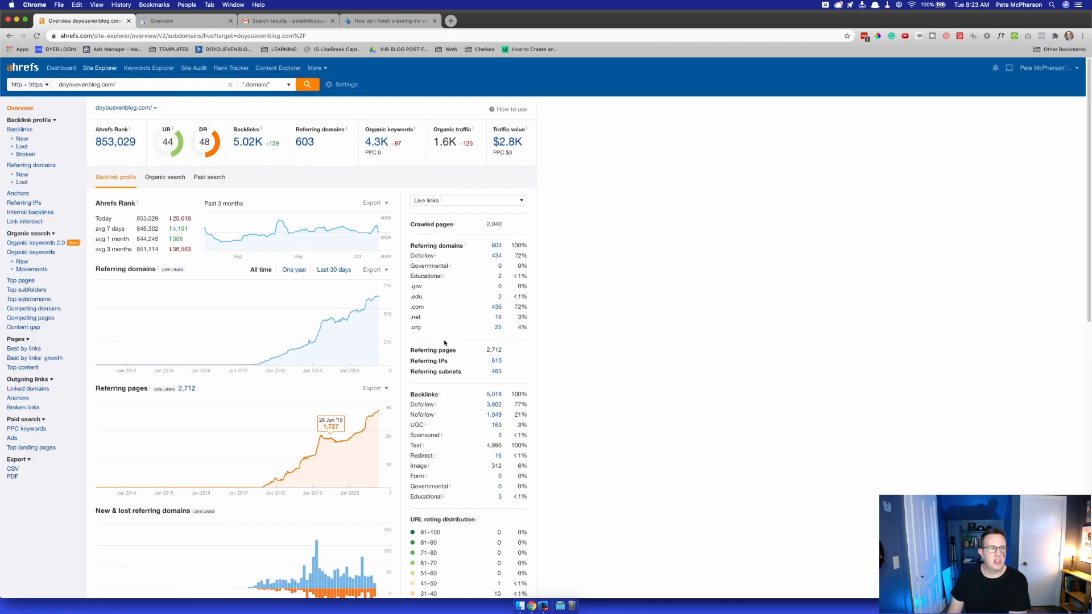
- View the Referring Domains report, and browse the Backlinks report limited to one link per domain
left_click(32, 166)
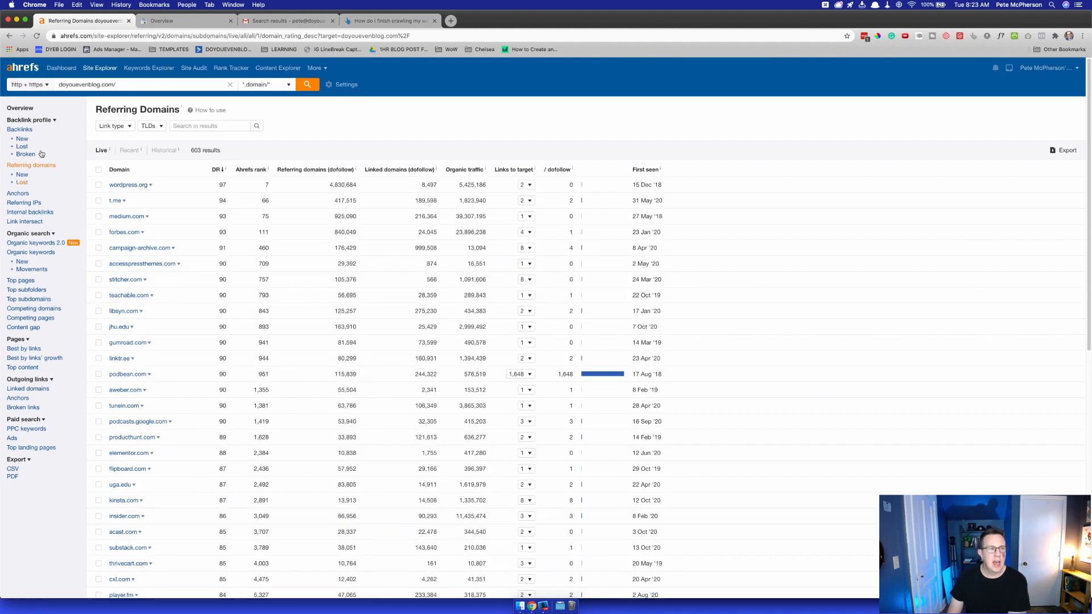
left_click(18, 129)
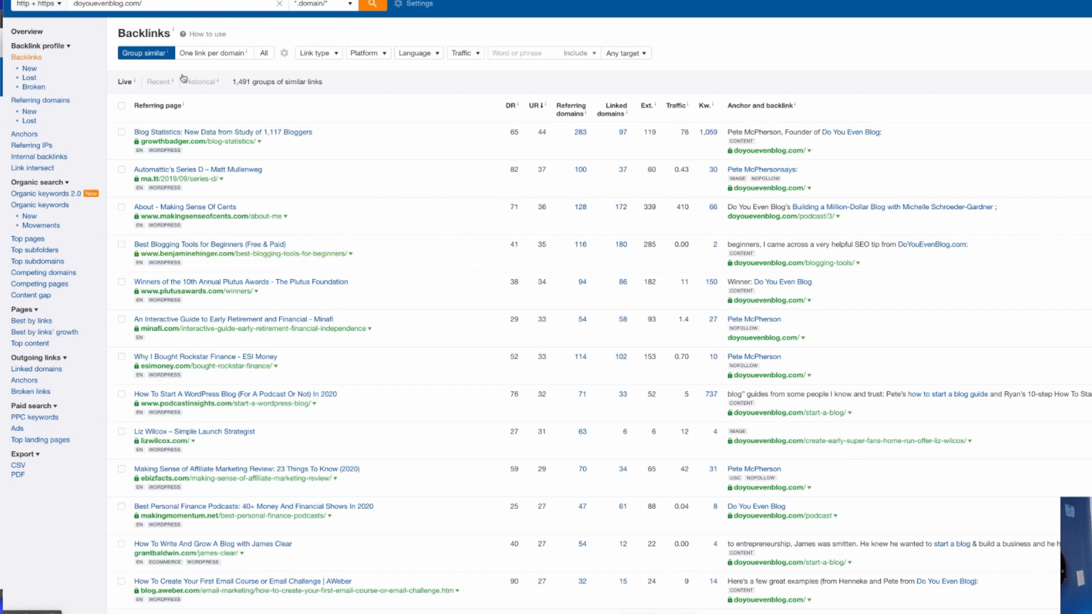
left_click(214, 57)
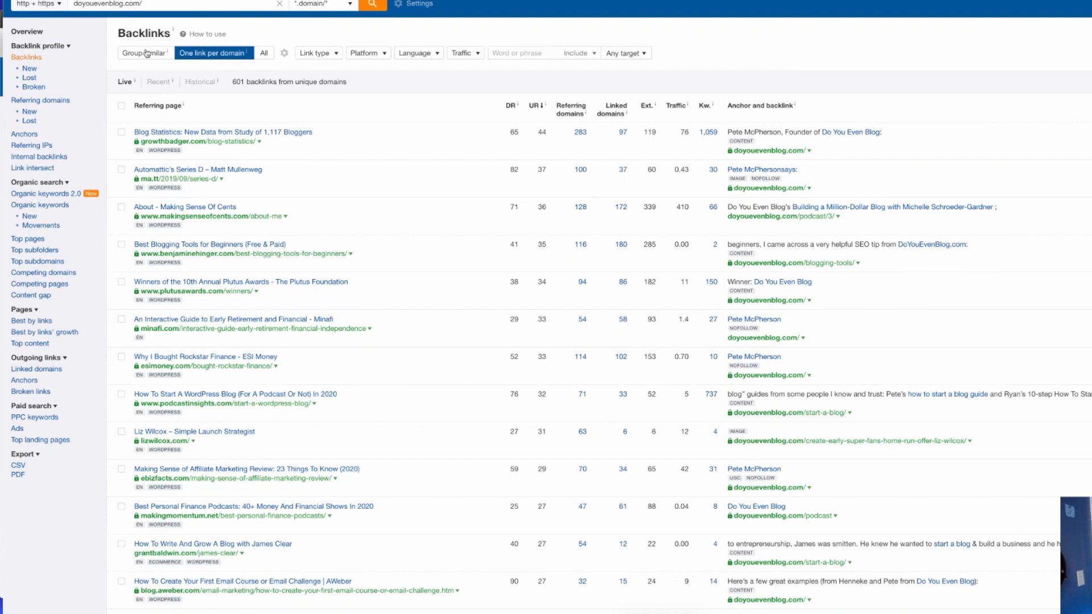
scroll(318, 240, "down", 1)
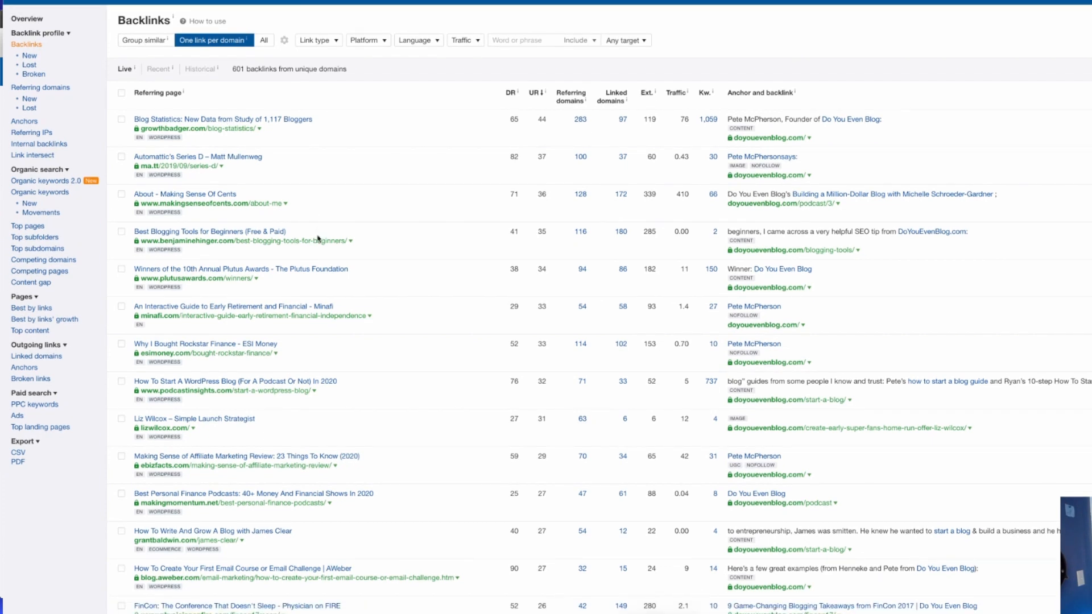
scroll(318, 239, "down", 1)
scroll(301, 358, "down", 5)
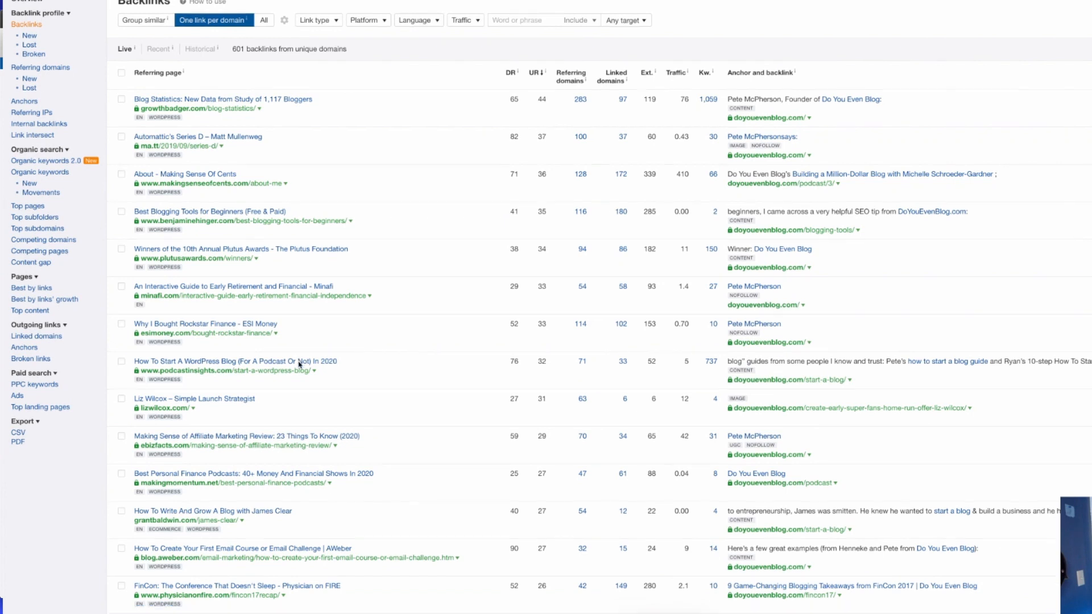
- Sort the one-link-per-domain backlinks by descending DR and review the highest-rated referring pages
scroll(302, 353, "up", 5)
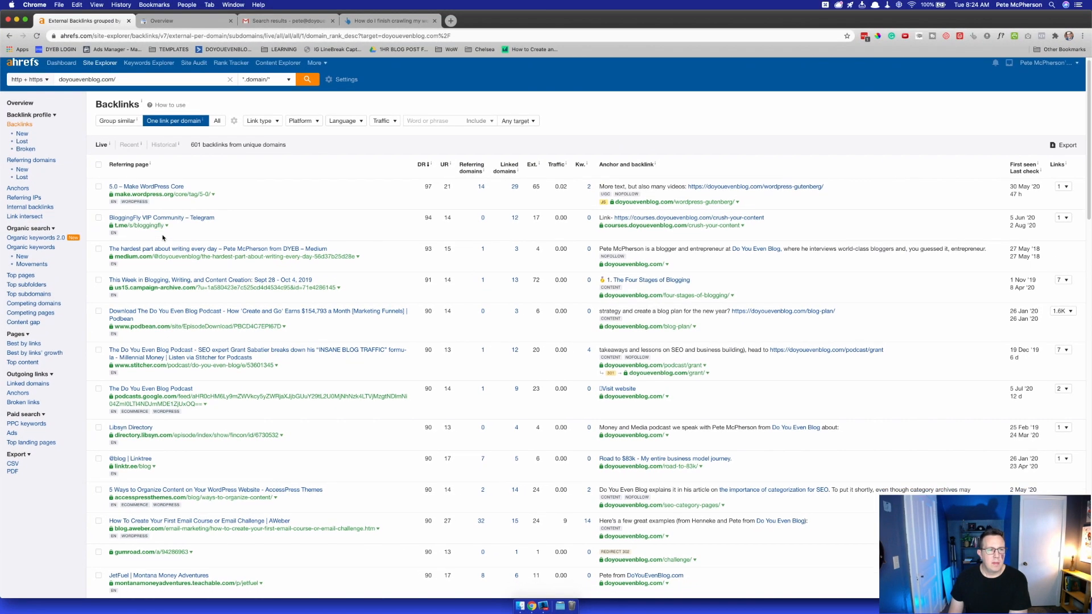
scroll(163, 237, "down", 1)
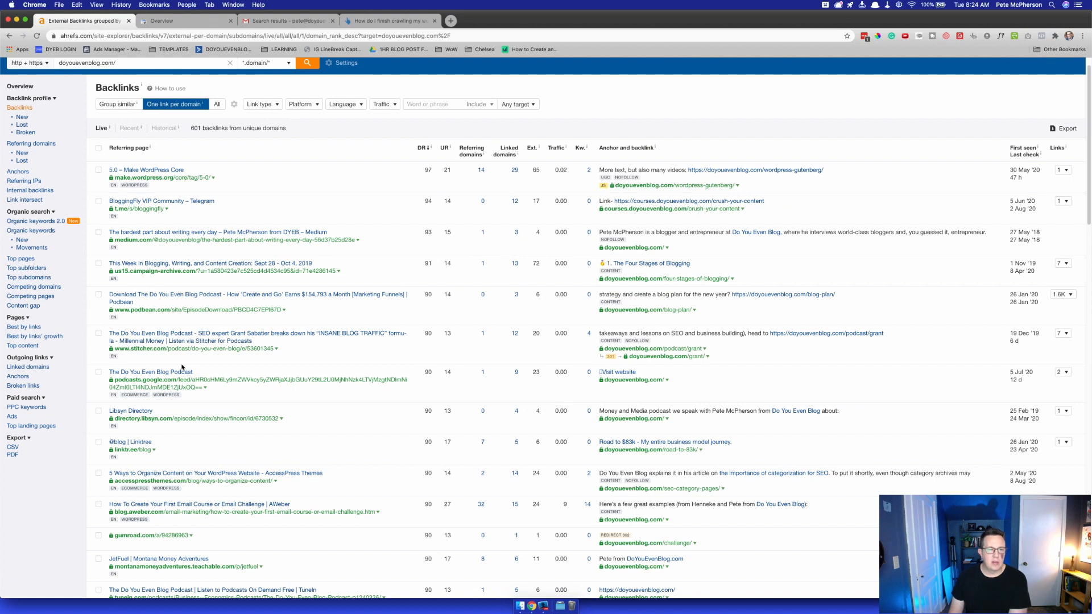
scroll(181, 367, "down", 3)
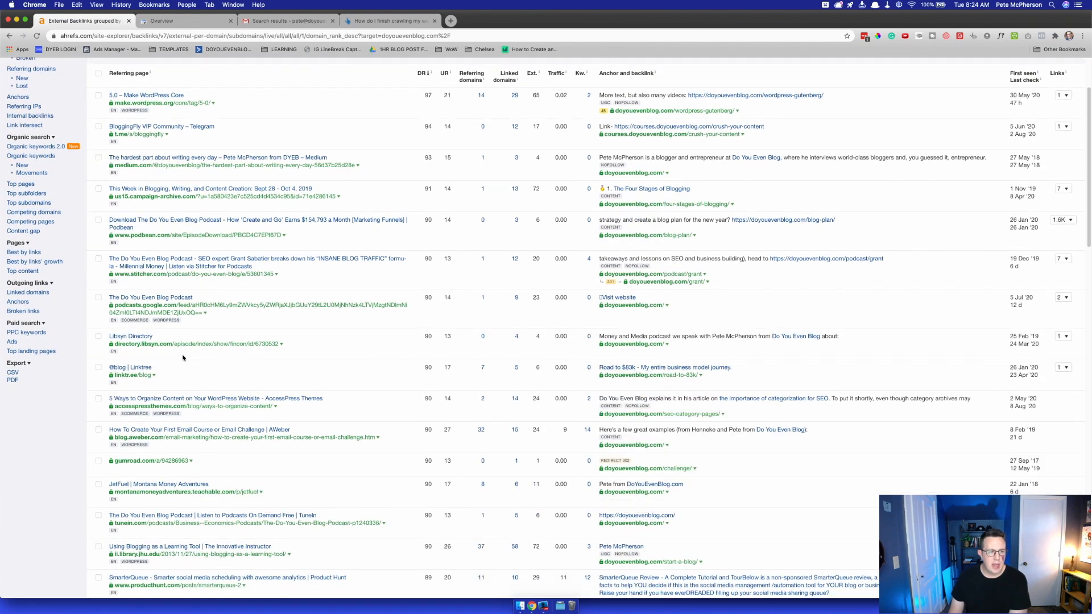
scroll(183, 358, "down", 1)
scroll(272, 504, "down", 5)
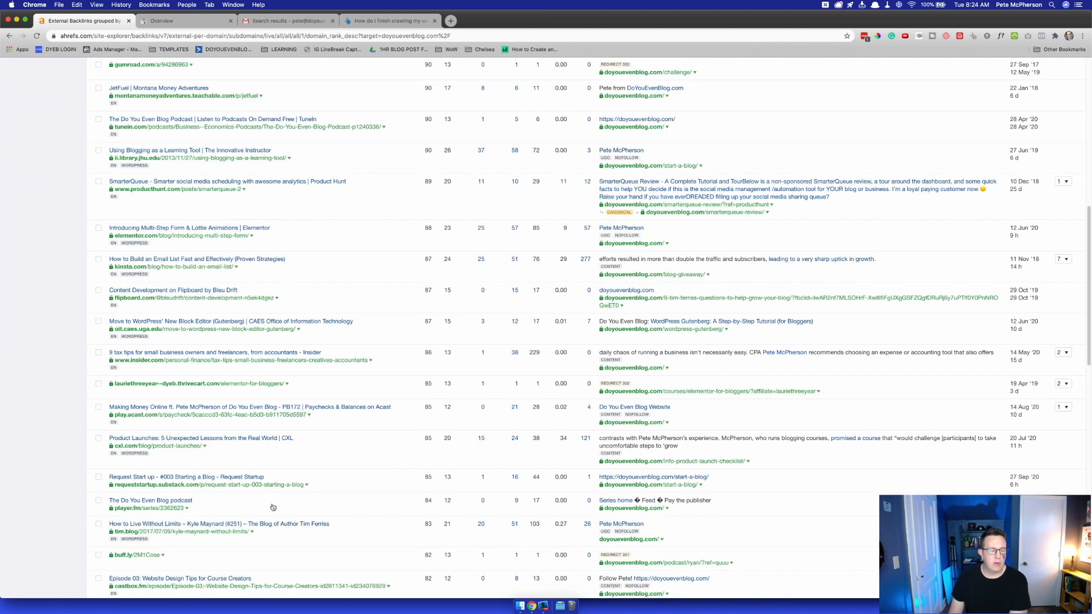
scroll(271, 504, "up", 10)
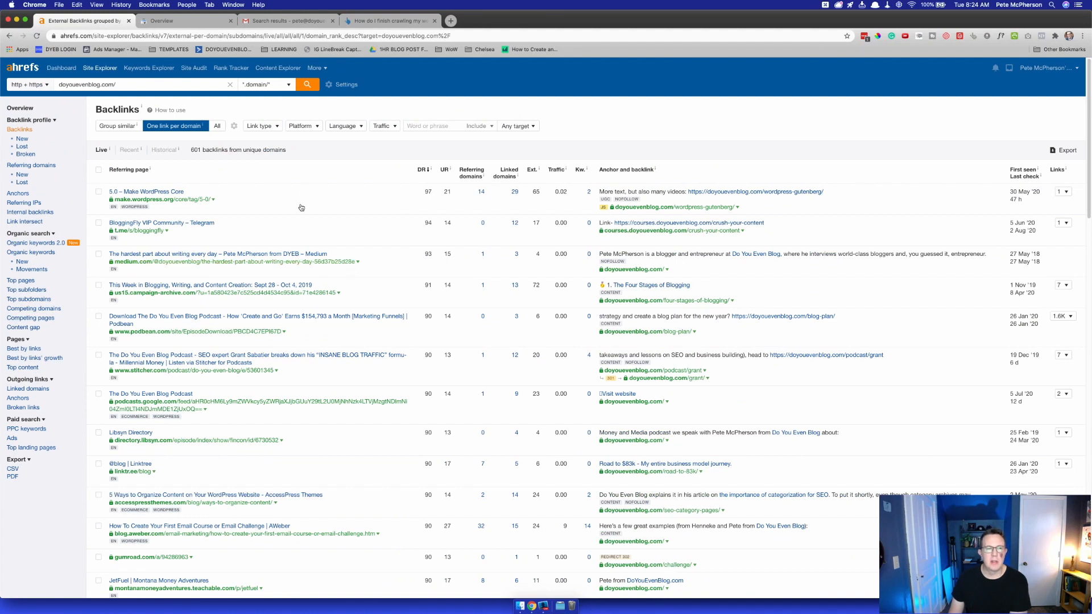
- Filter the backlinks by link type, first to Dofollow and finally to Redirect
left_click(277, 125)
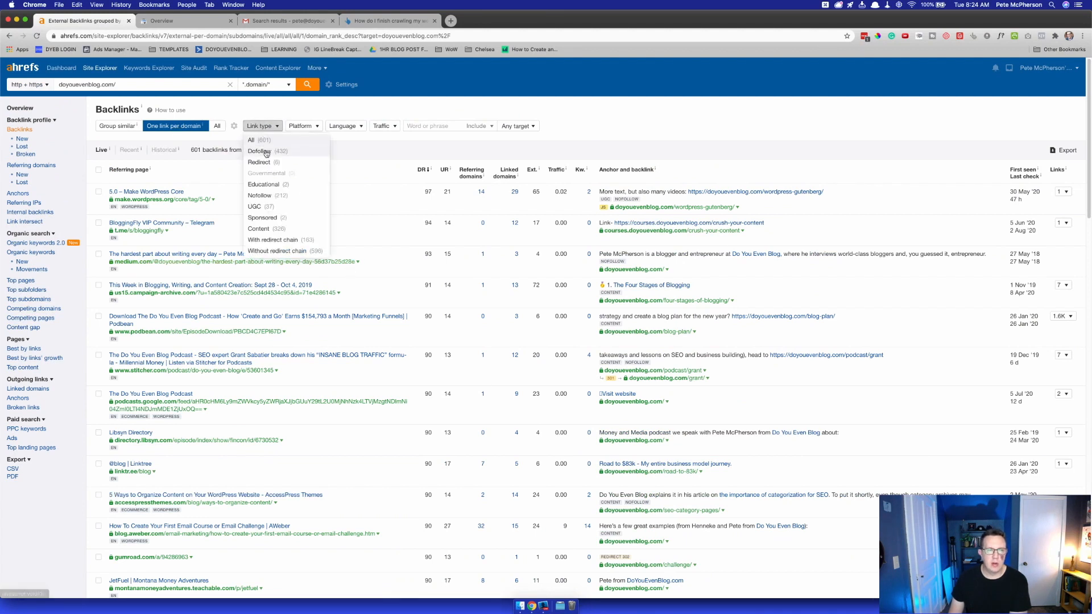
left_click(265, 153)
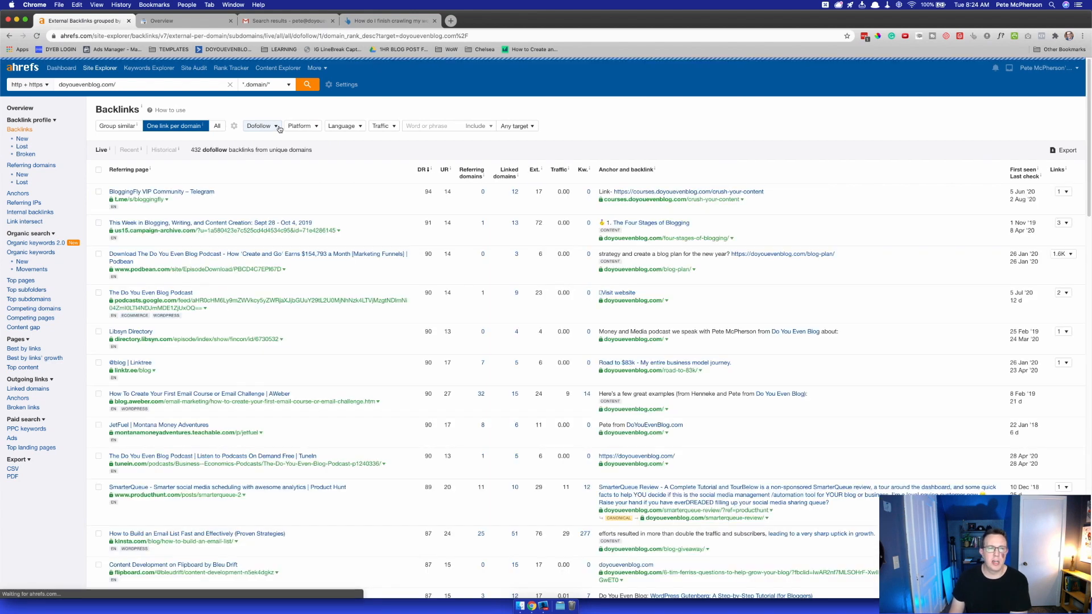
left_click(278, 127)
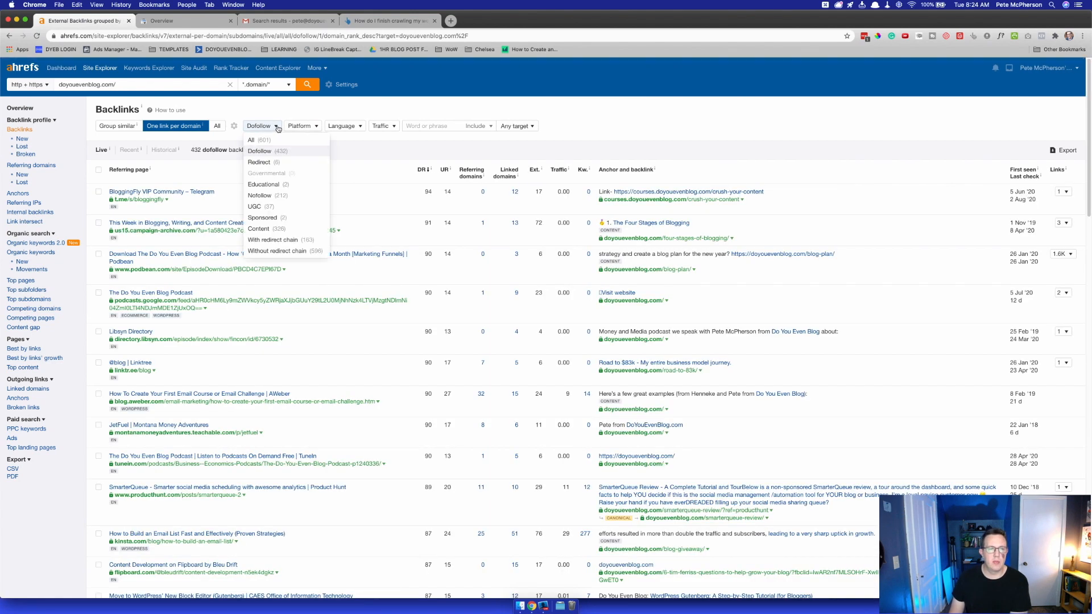
left_click(263, 162)
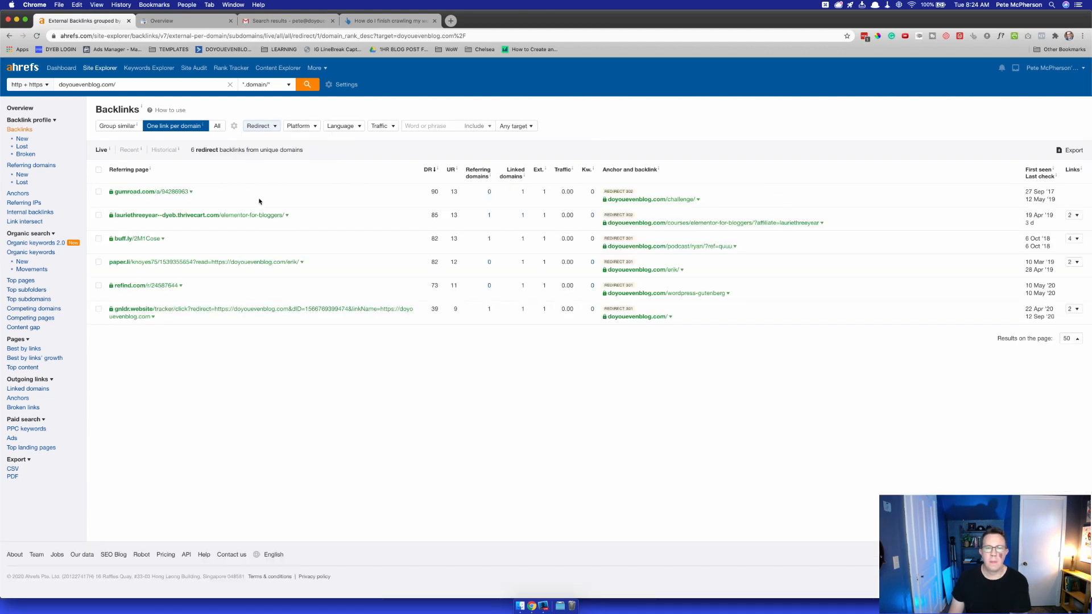
- Check the remaining backlink filter options for word or phrase inclusion, traffic range and platform
left_click(522, 128)
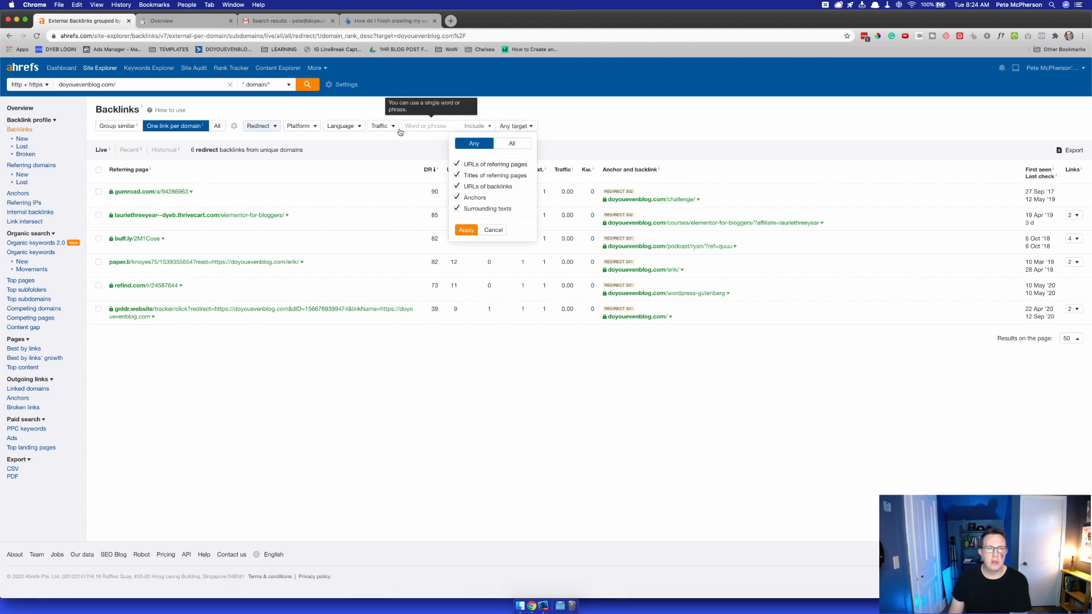
left_click(380, 125)
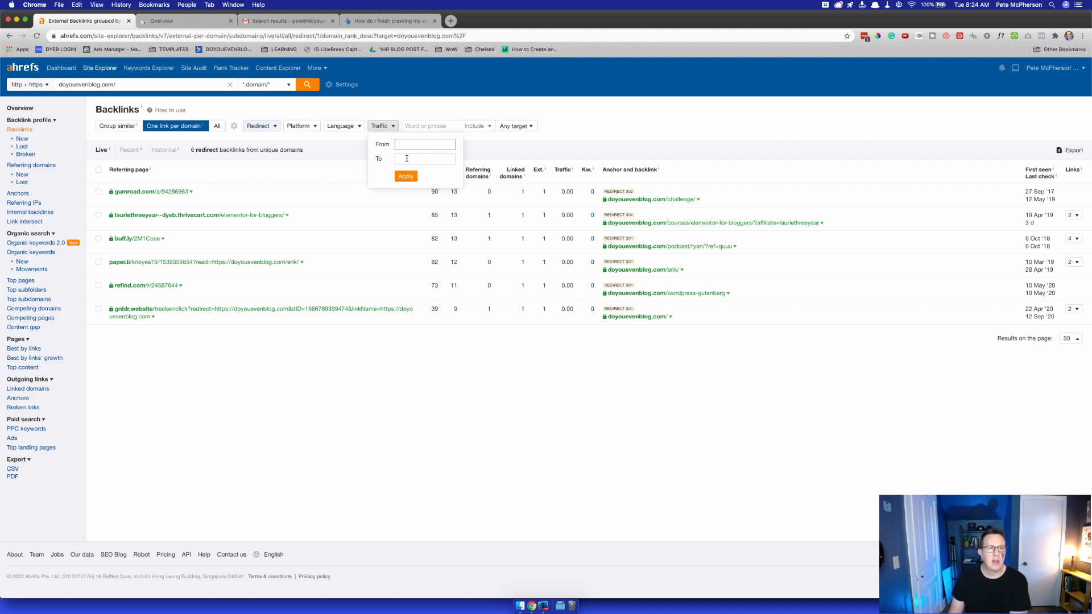
left_click(306, 124)
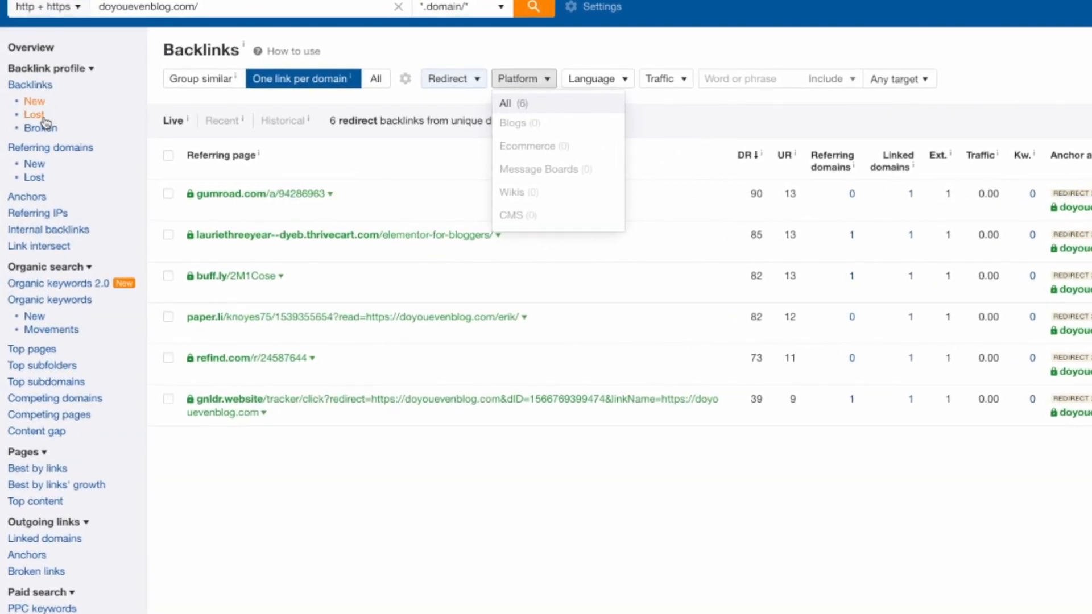
- View the New Backlinks report, and examine the lost backlinks in the Lost Backlinks report with their reasons for loss
left_click(41, 103)
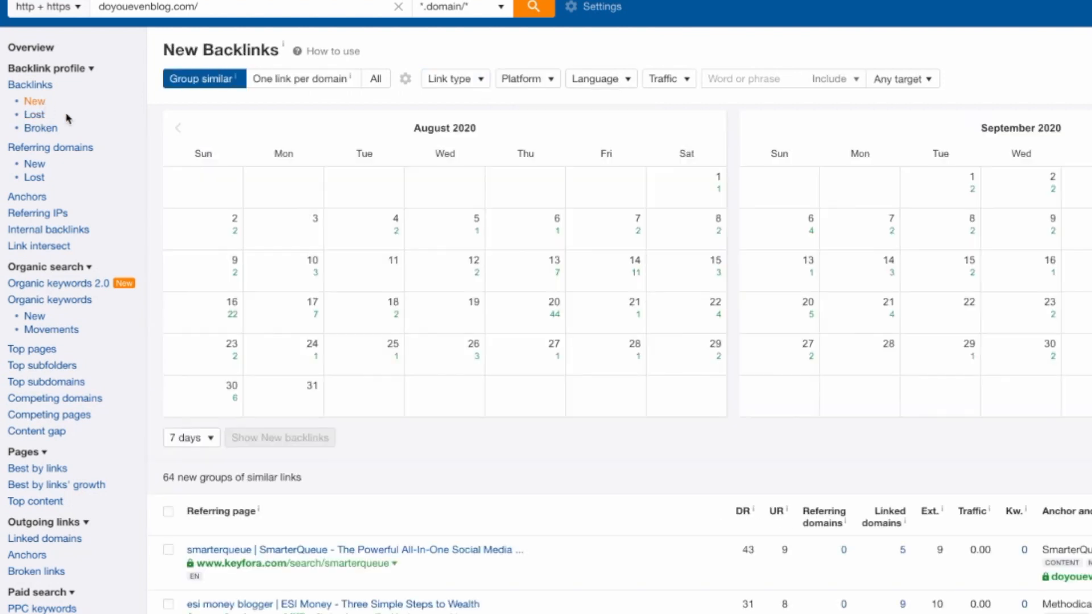
left_click(35, 116)
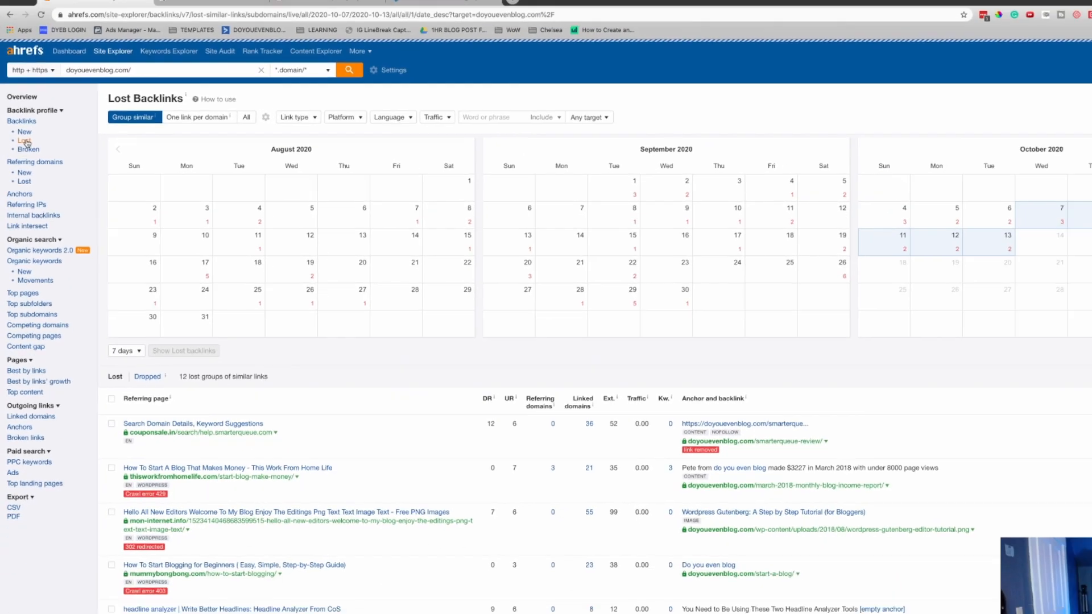
scroll(301, 325, "down", 1)
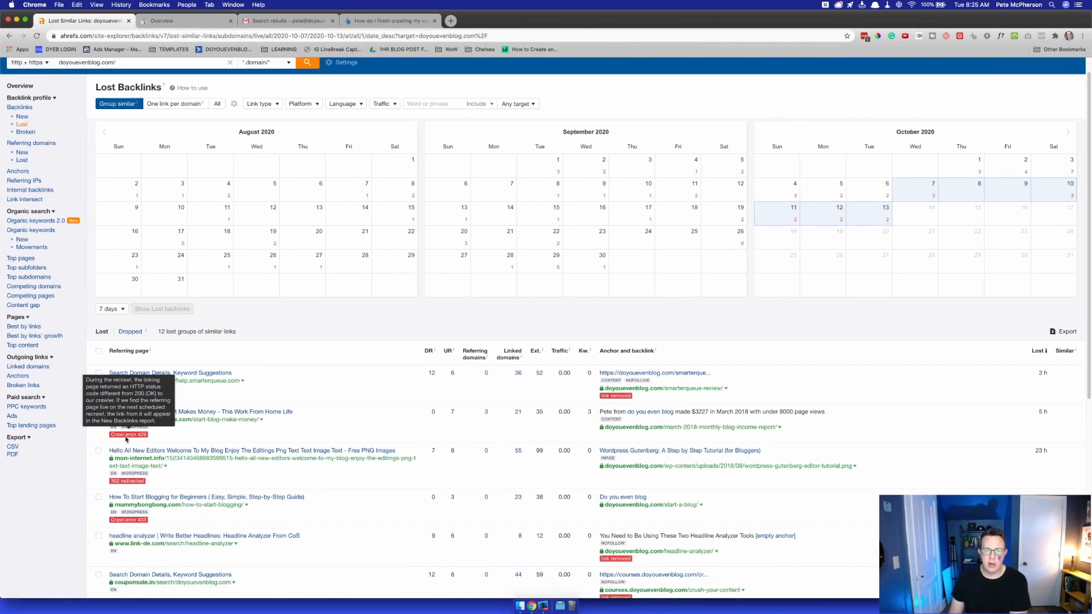
scroll(622, 369, "down", 1)
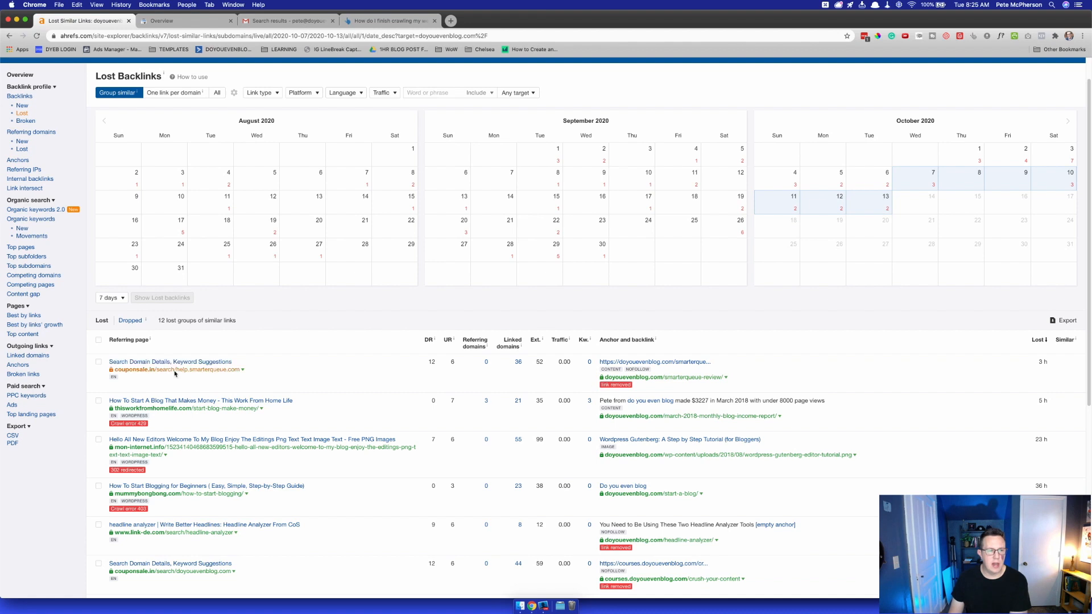
scroll(262, 438, "down", 5)
scroll(263, 436, "up", 8)
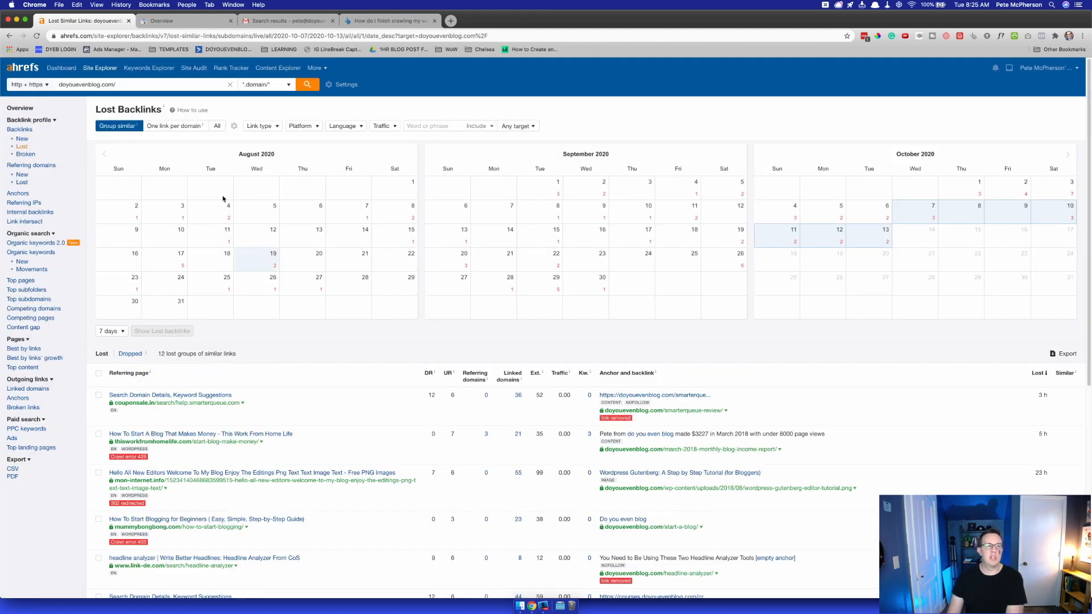
- Open the Anchors report and look through the anchor texts used in links to the site
left_click(18, 193)
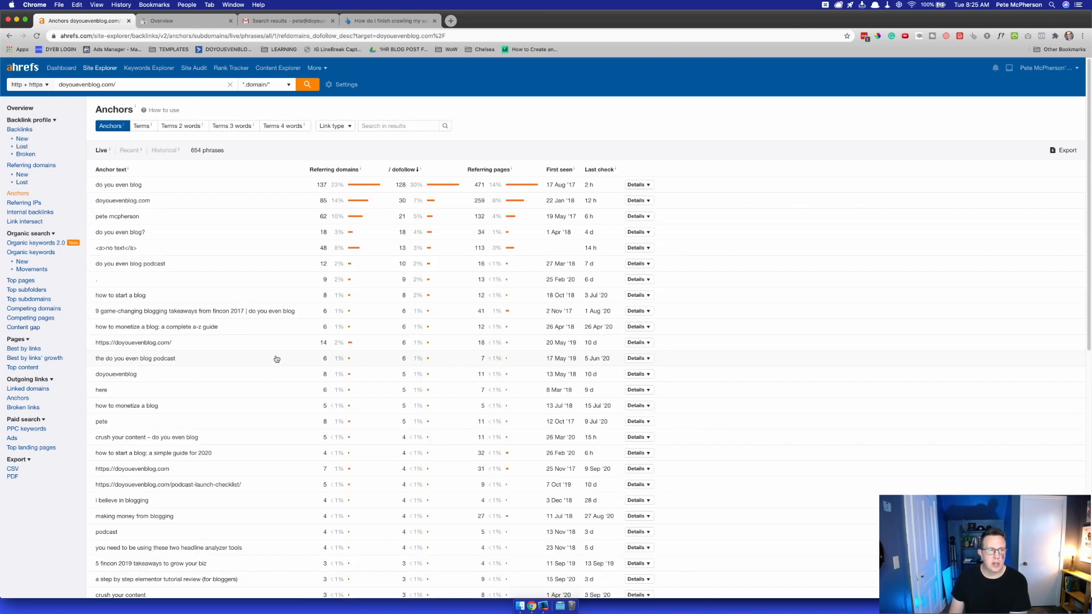
scroll(273, 357, "down", 4)
scroll(271, 356, "down", 5)
scroll(271, 355, "up", 8)
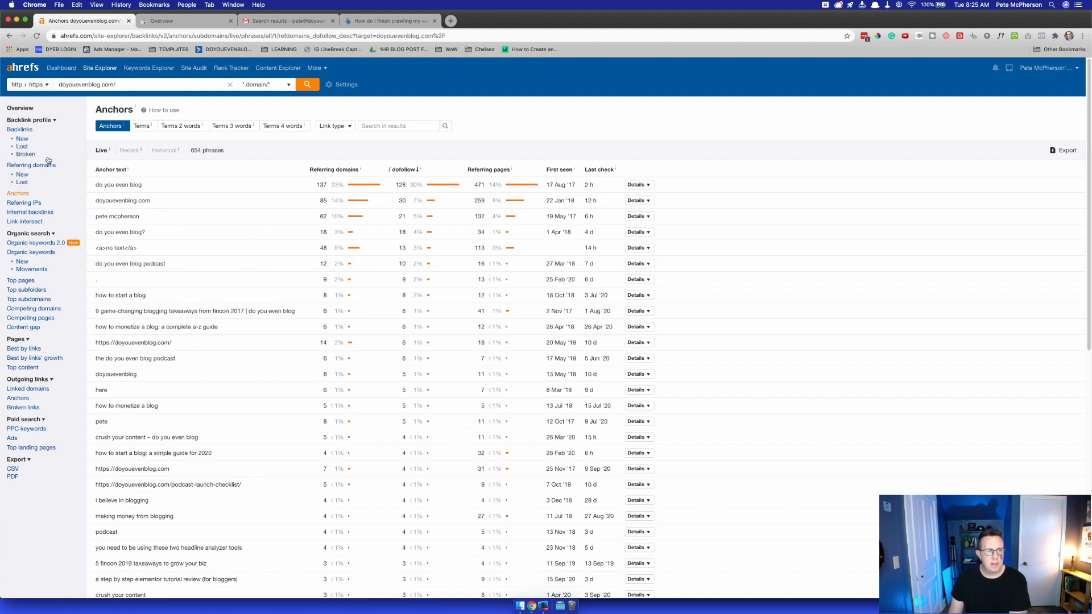
- Open the Internal Backlinks report for the site, glancing at the other Overview page before returning to it
left_click(28, 213)
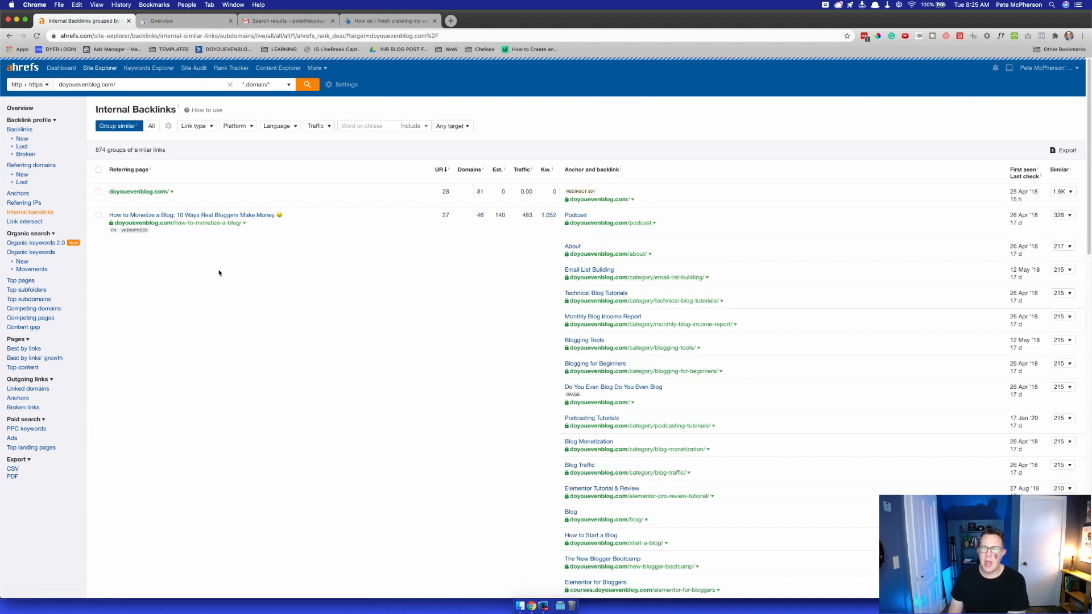
left_click(190, 21)
left_click(78, 22)
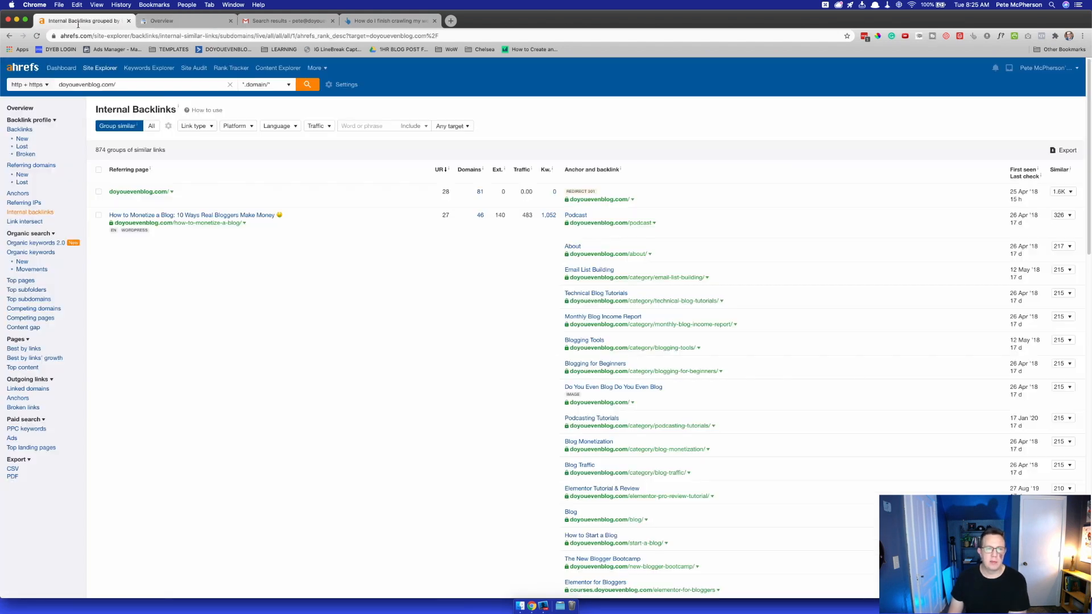
- Look through the internal backlinks, check the link type filter options, and filter the report by the word "gutenberg"
scroll(320, 330, "down", 20)
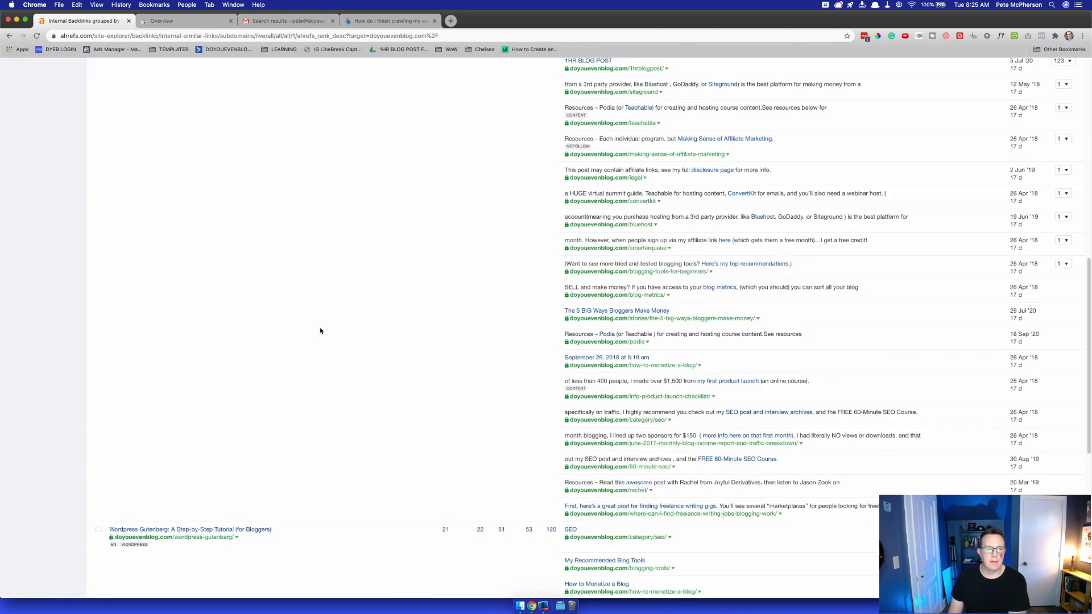
scroll(320, 330, "down", 5)
scroll(199, 427, "down", 3)
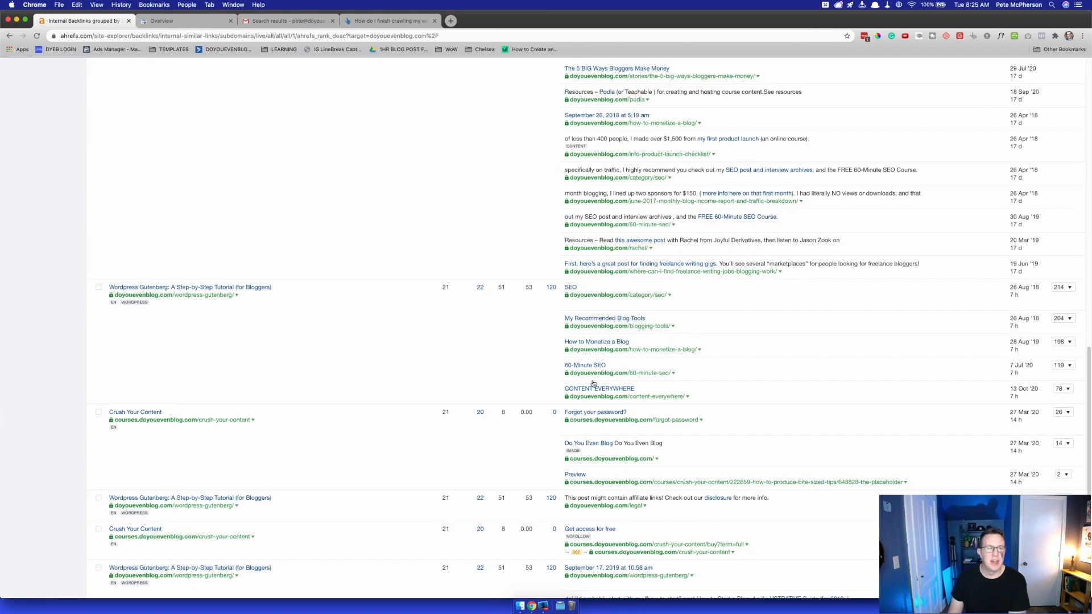
scroll(383, 380, "up", 20)
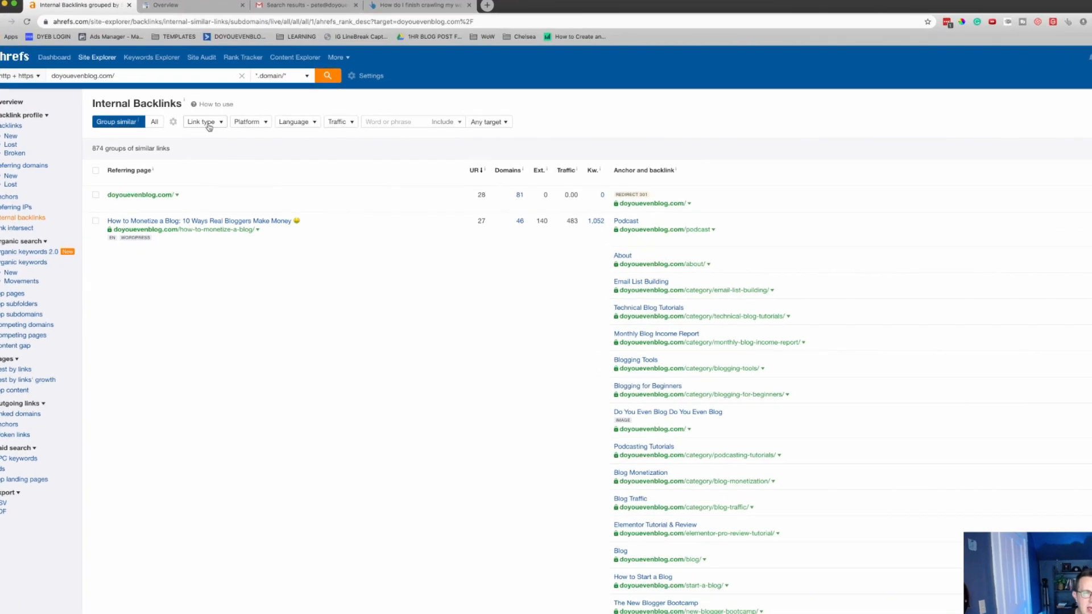
left_click(193, 125)
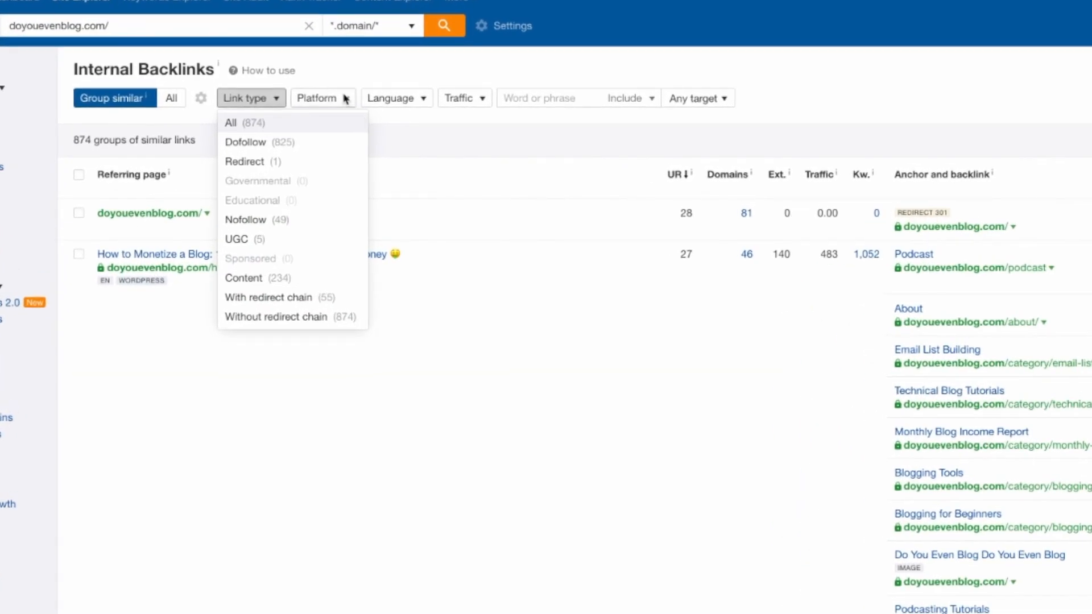
left_click(538, 97)
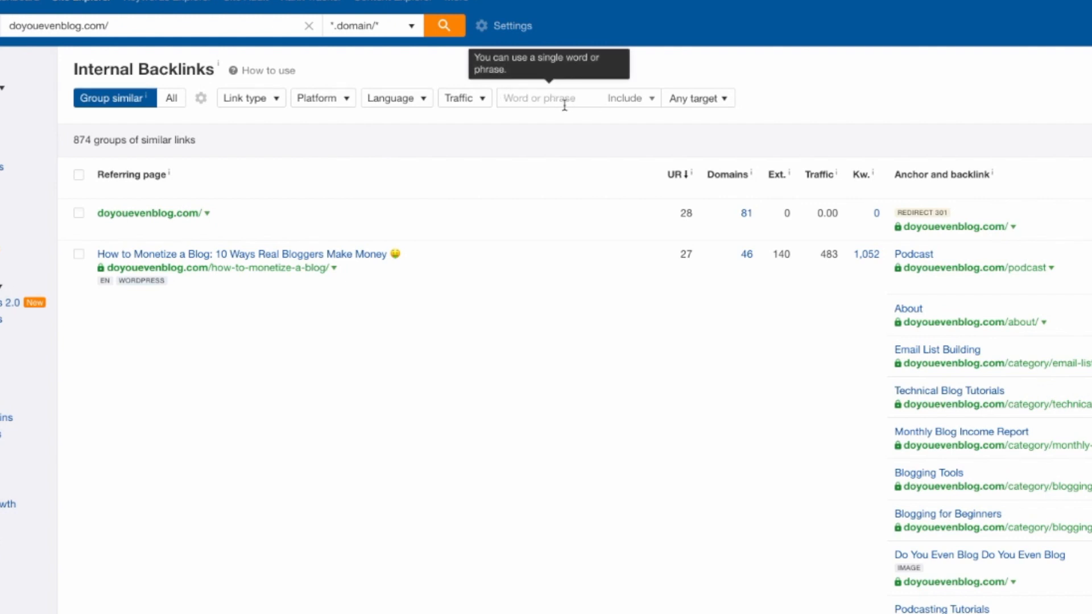
type("gutenberg")
key("Return")
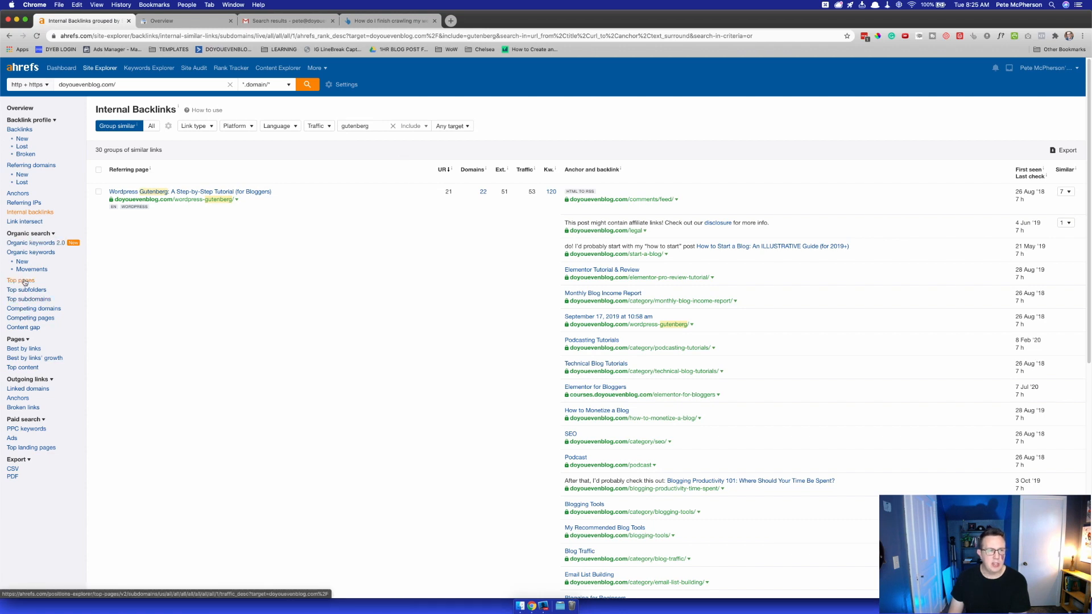
- Open the Organic keywords 2.0 report for the site and look through the ranking keywords
left_click(34, 245)
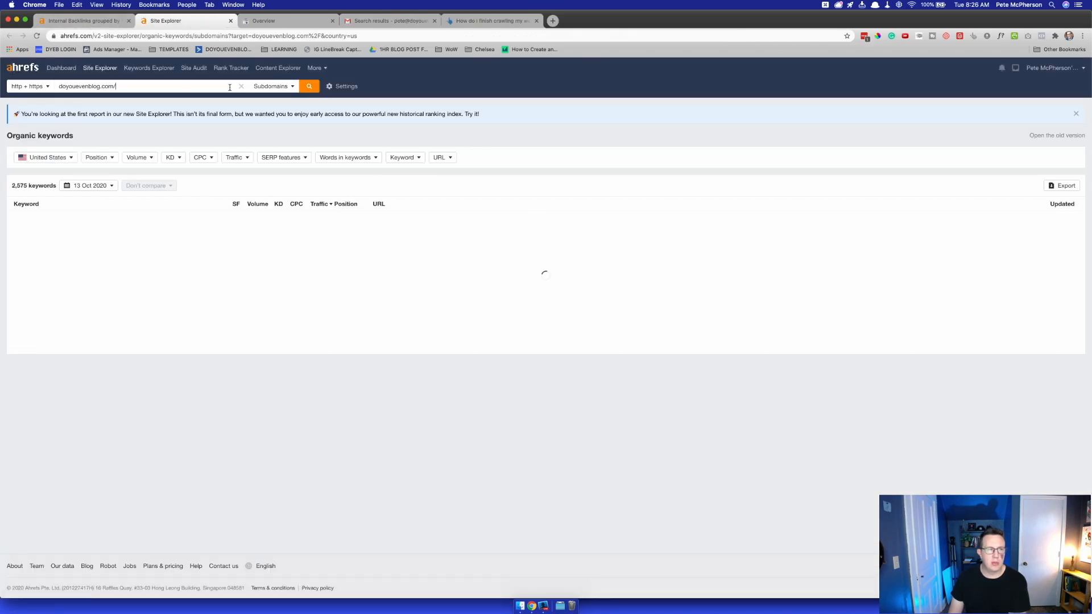
scroll(255, 325, "down", 10)
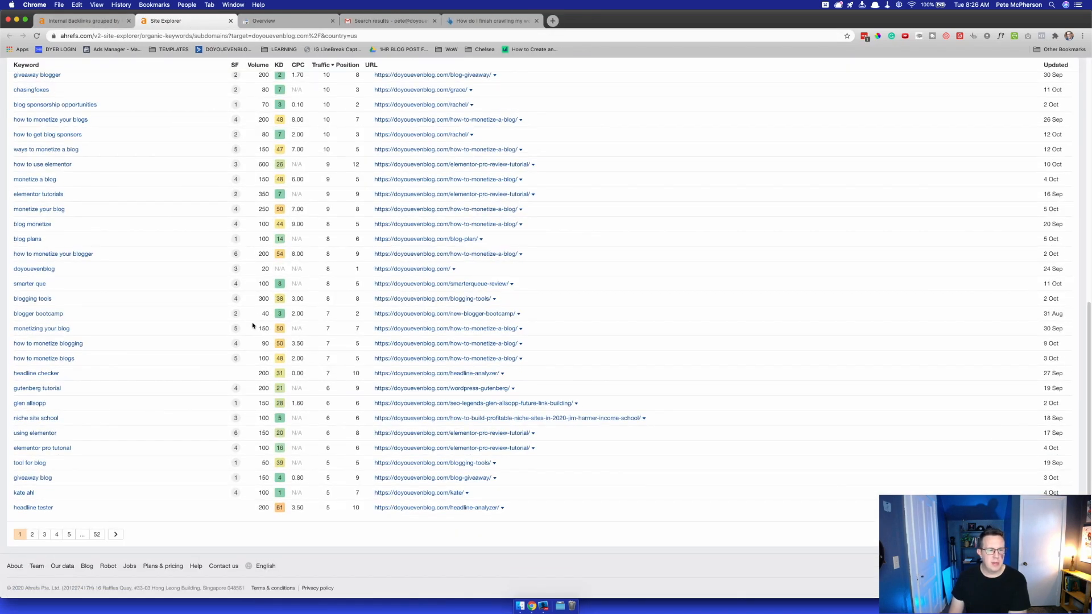
scroll(250, 324, "up", 10)
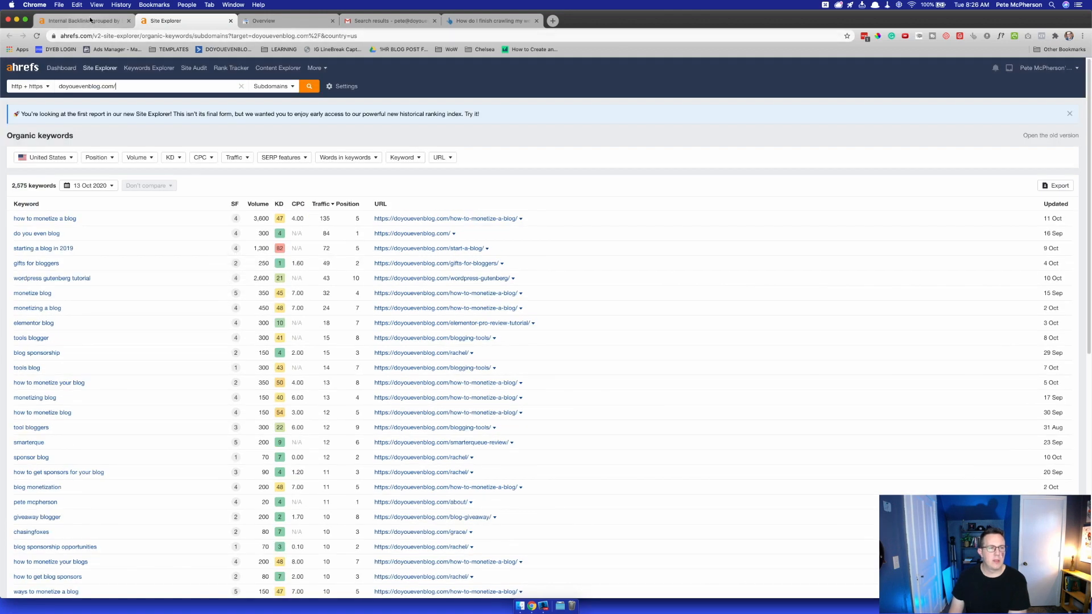
- Open the original Organic keywords report, compare it with the 2.0 version, and examine its volume, KD, CPC, traffic and position columns
left_click(89, 20)
left_click(31, 252)
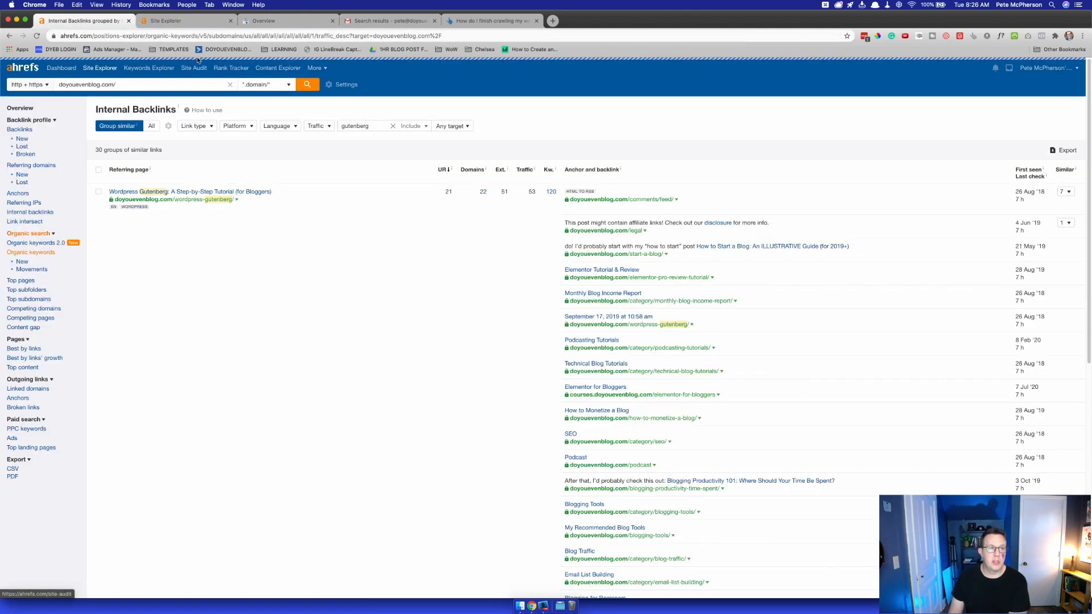
left_click(169, 22)
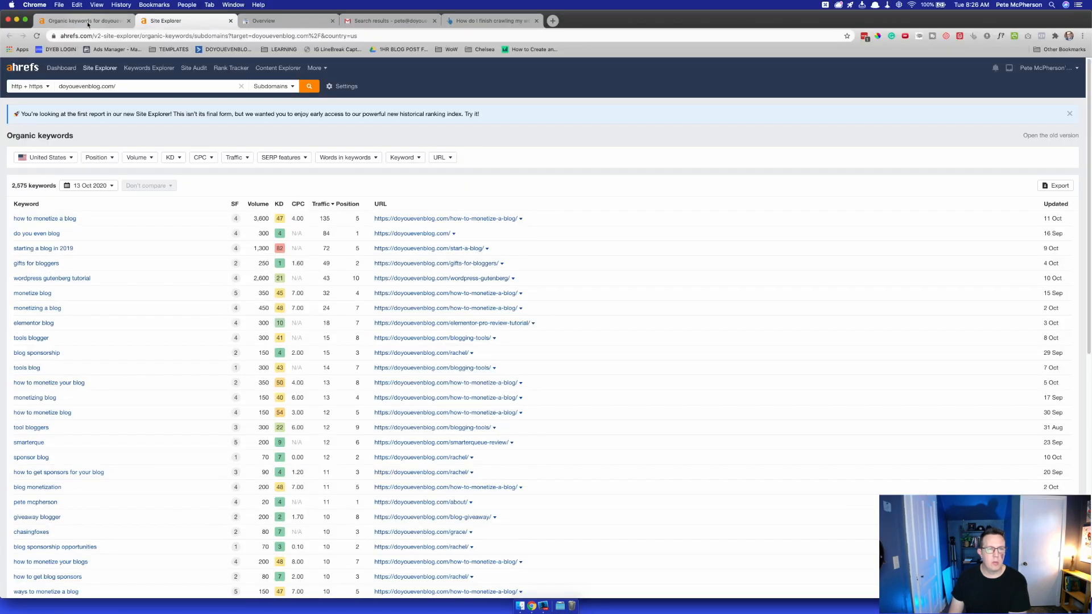
left_click(87, 21)
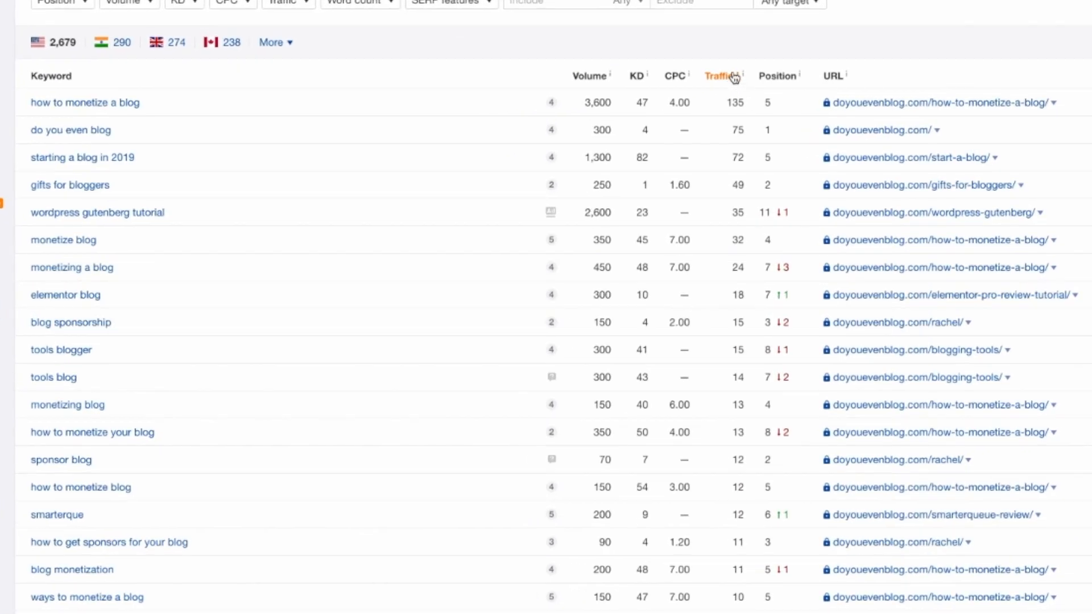
mouse_move(504, 169)
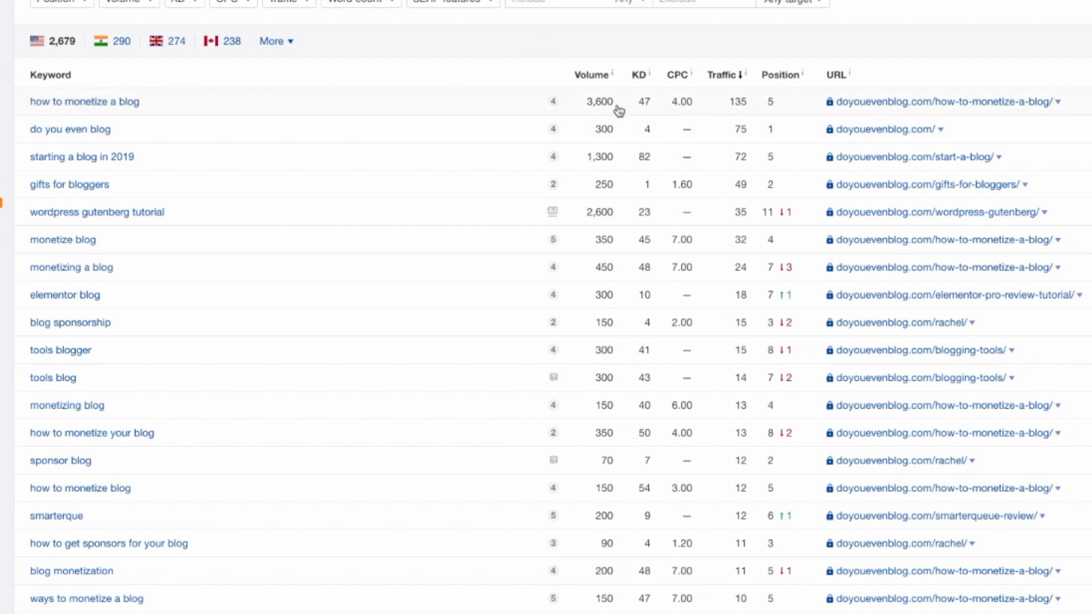
mouse_move(651, 78)
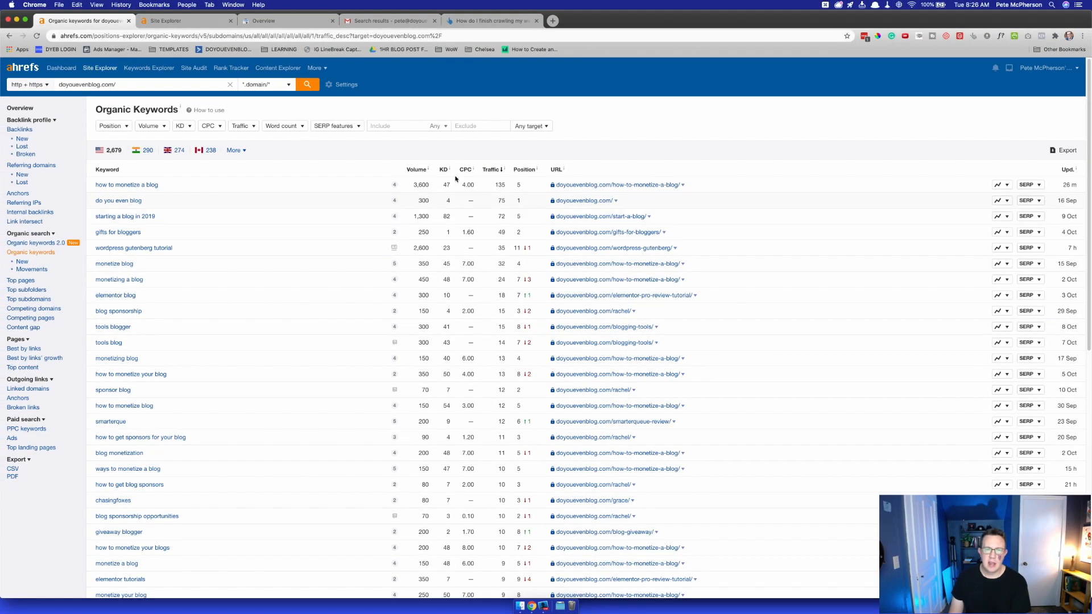
mouse_move(474, 169)
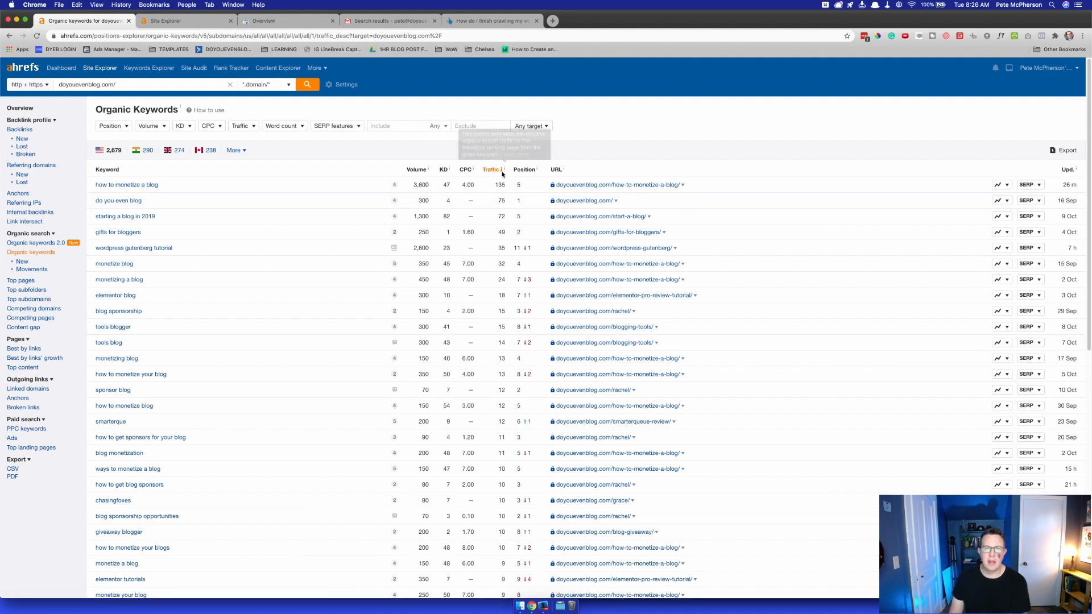
mouse_move(539, 171)
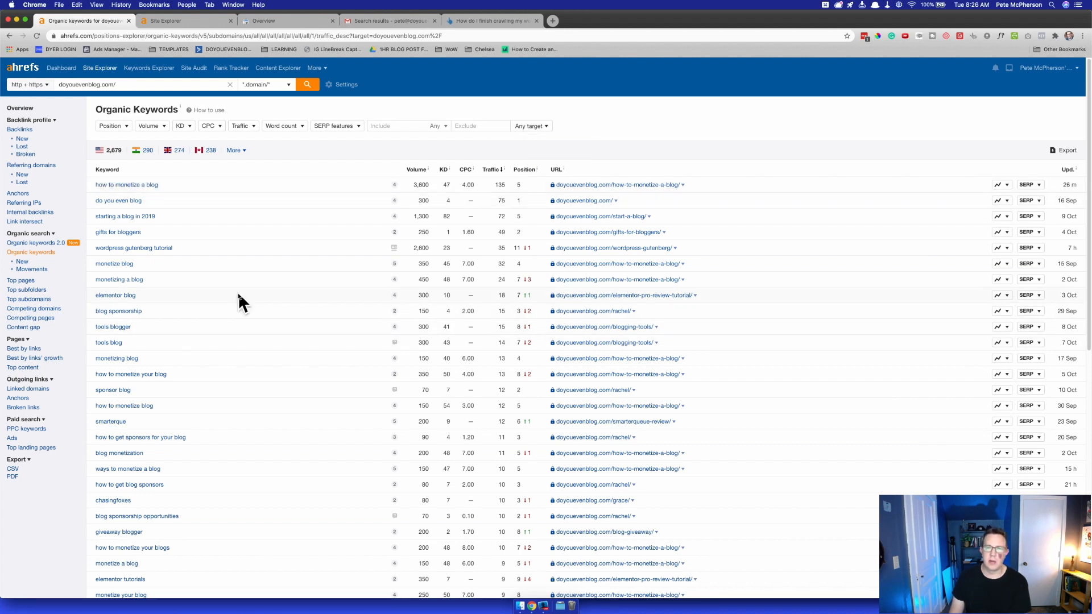
- Open the referring domains of the how-to-monetize-a-blog page in a new tab, look through them, and return to Organic Keywords
left_click(683, 186)
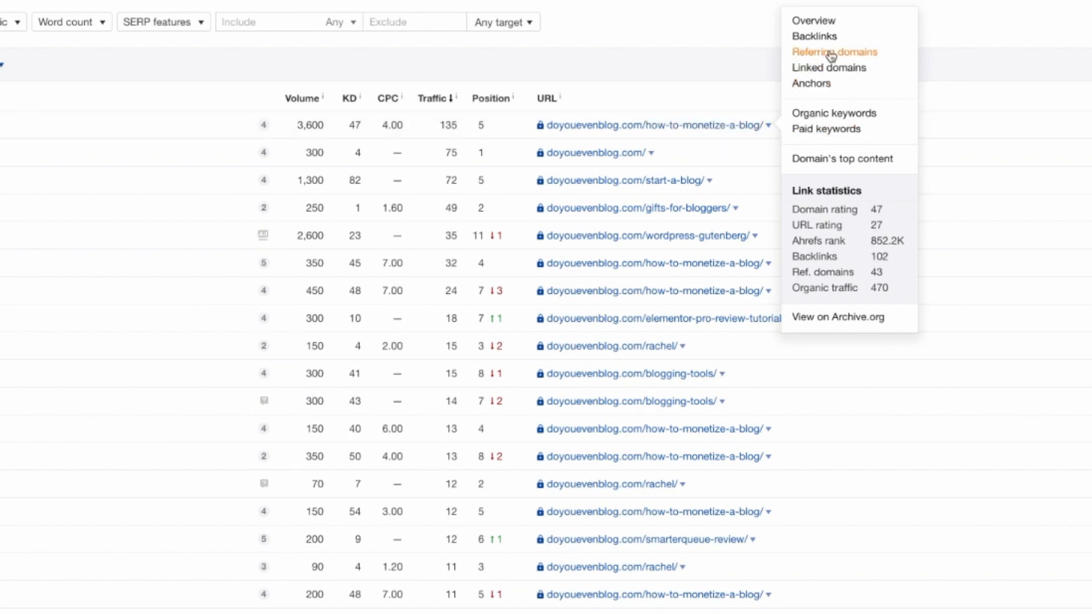
right_click(831, 54)
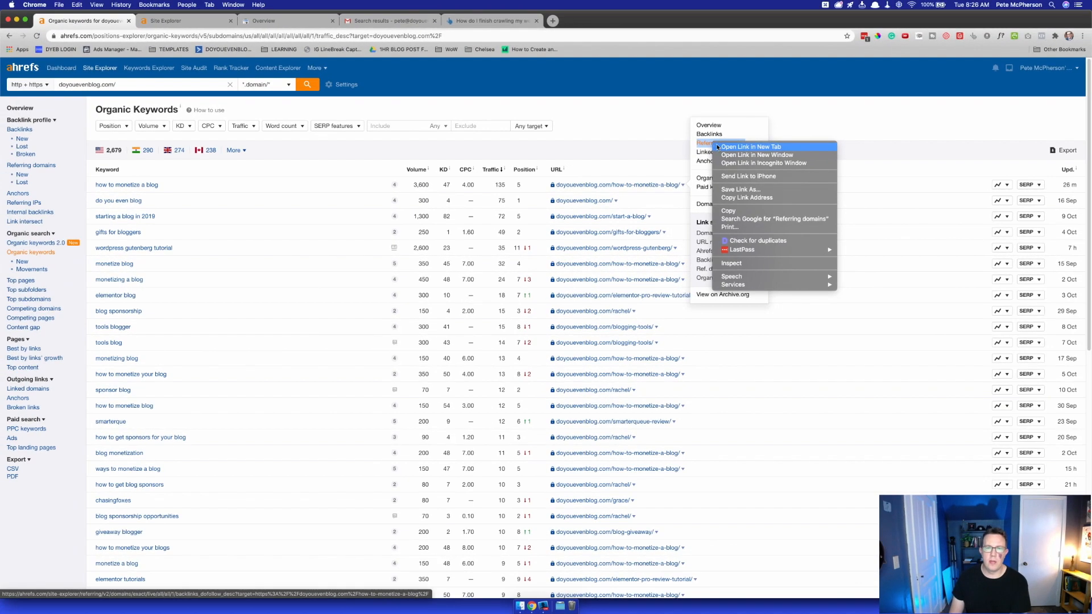
left_click(719, 146)
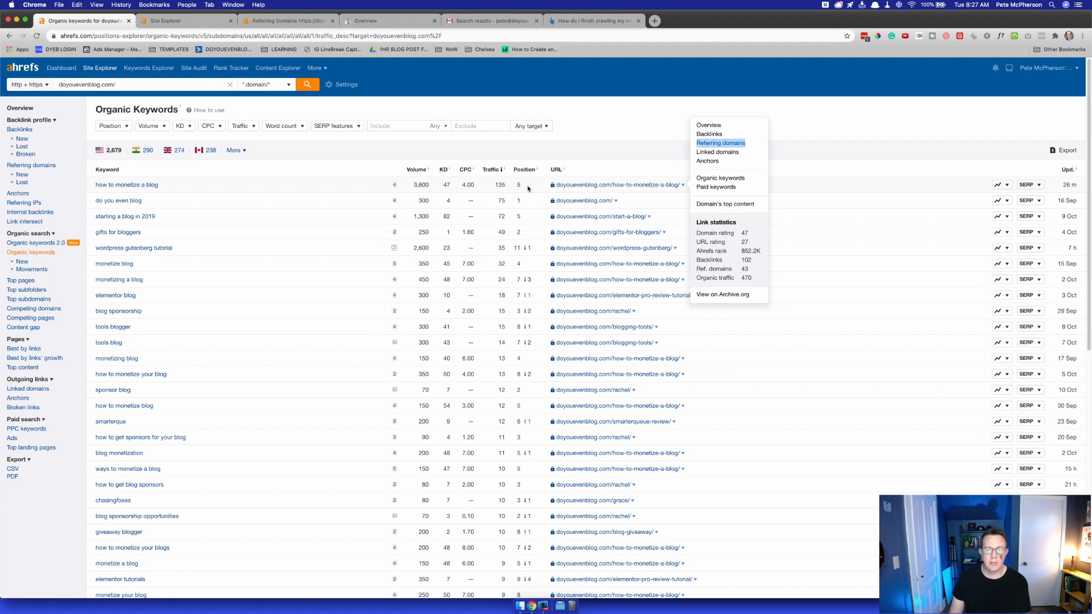
left_click(296, 22)
scroll(199, 170, "down", 10)
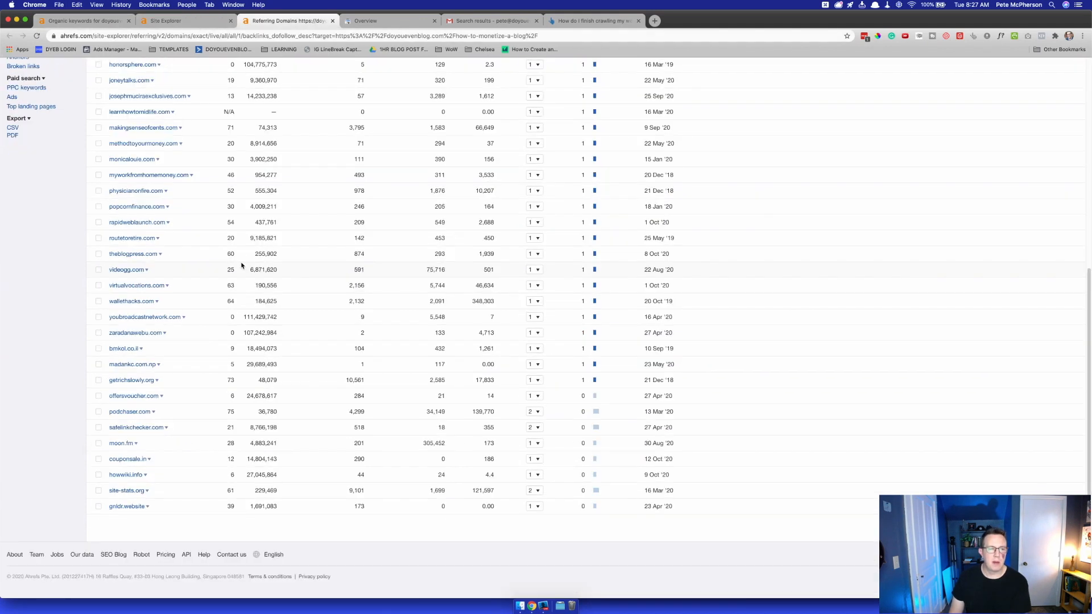
scroll(135, 80, "up", 10)
left_click(84, 17)
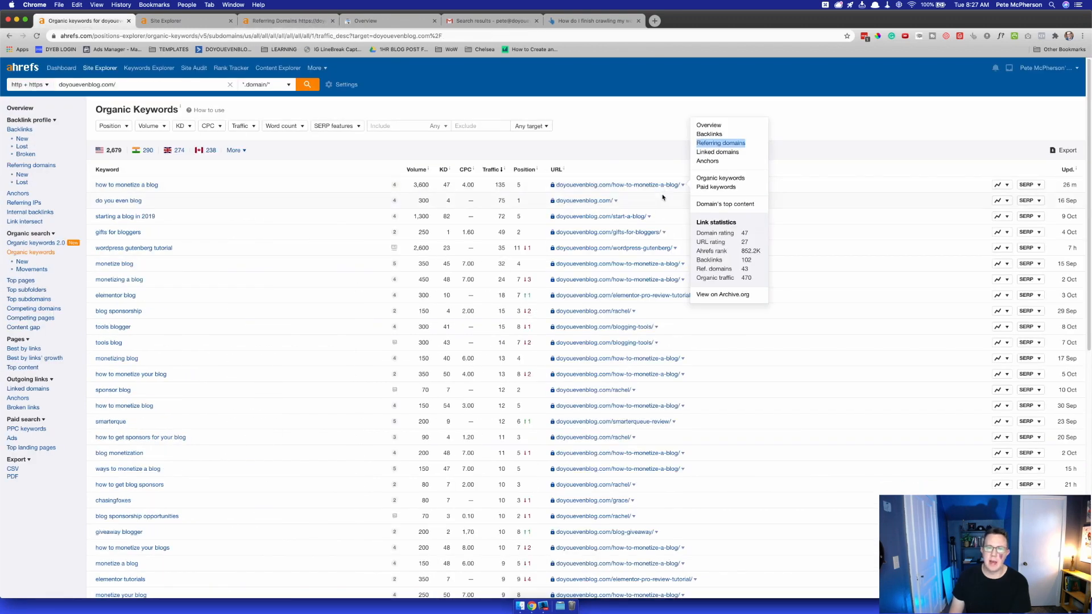
- View the Overview of the start-a-blog page in a new tab, and return to the Organic Keywords report
left_click(649, 217)
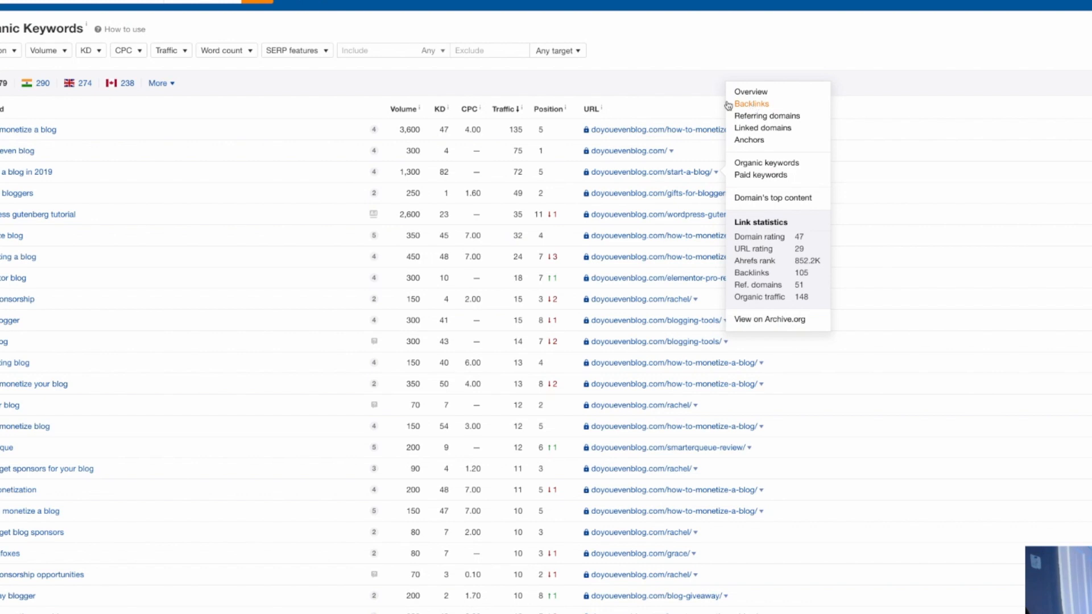
right_click(751, 92)
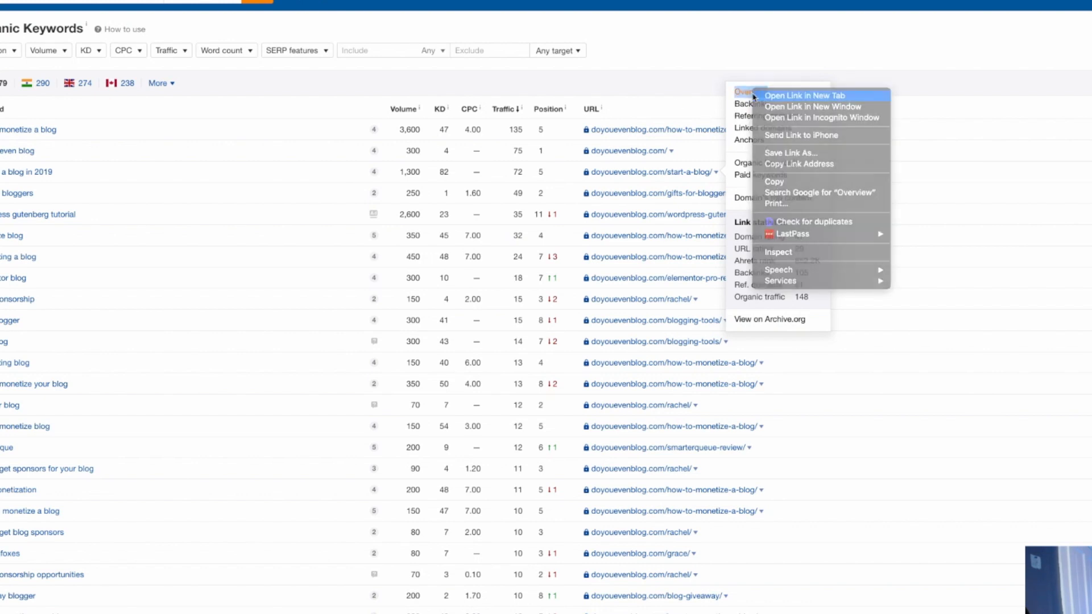
key("Escape")
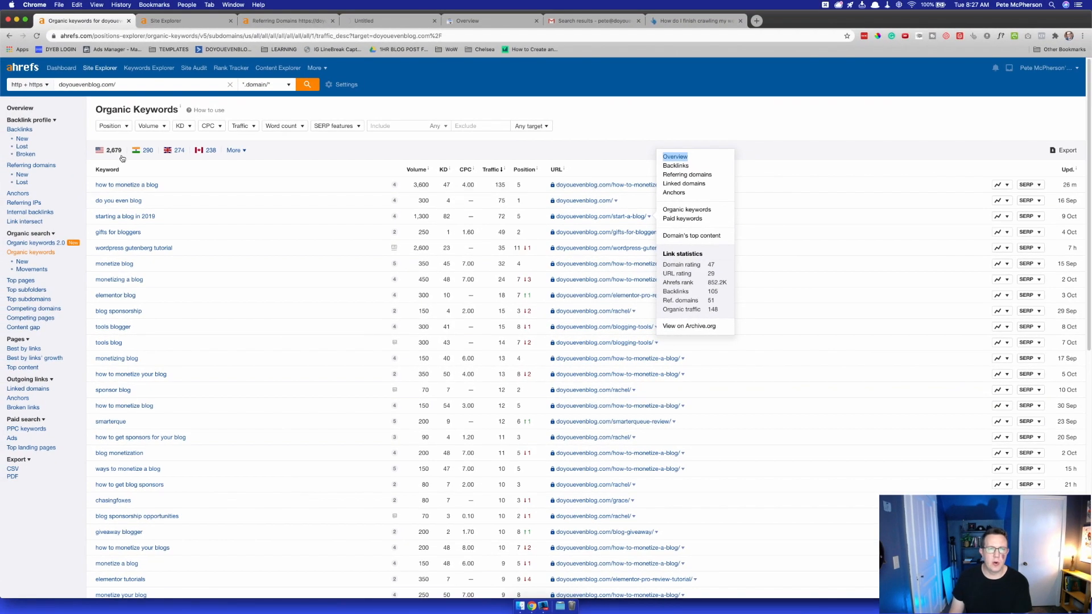
left_click(389, 24)
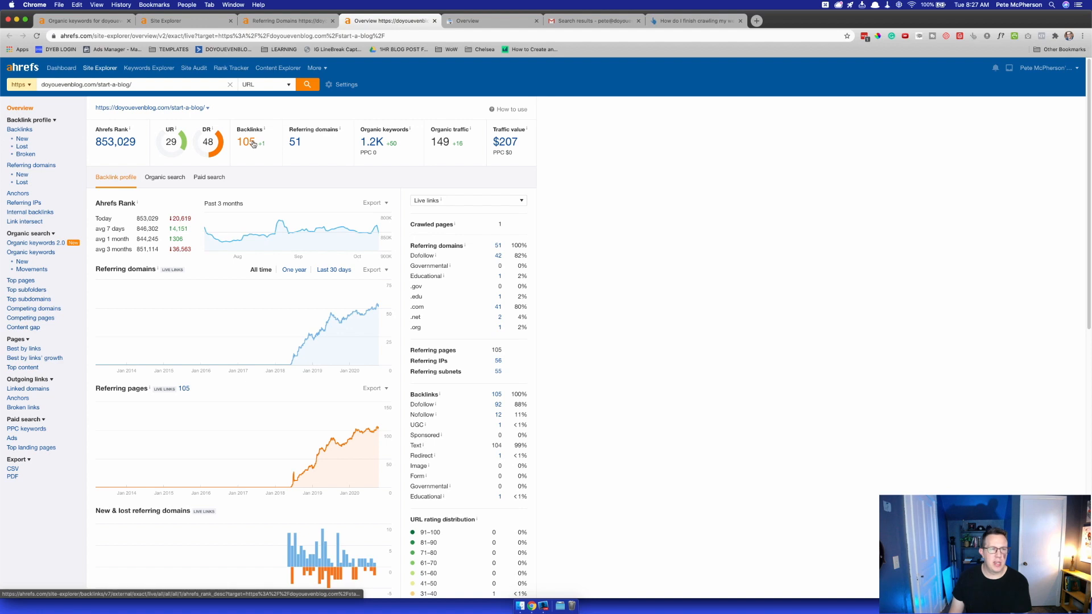
left_click(104, 35)
left_click(105, 21)
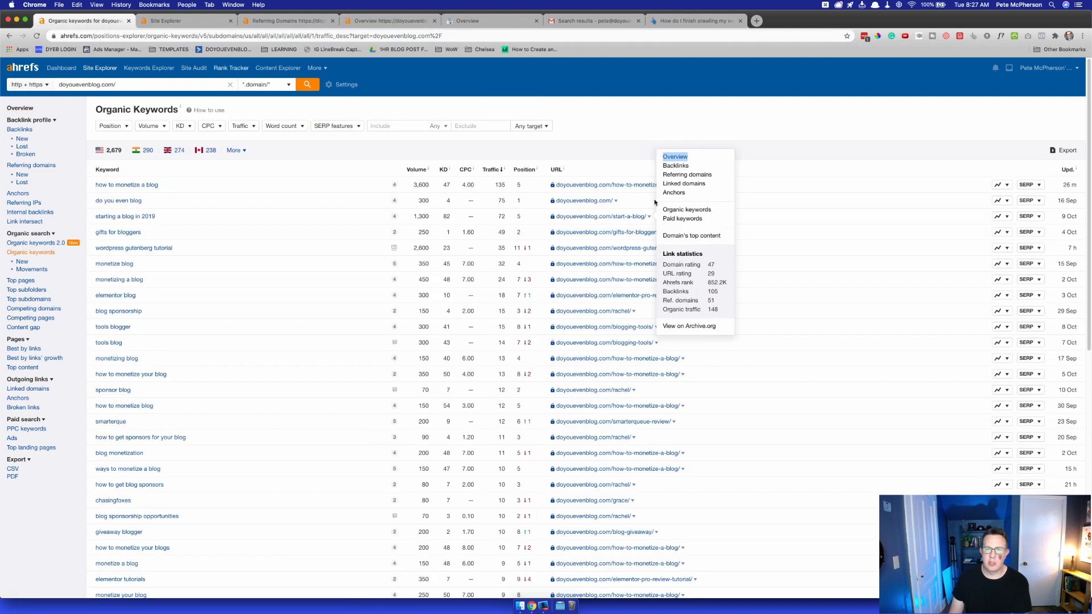
left_click(777, 262)
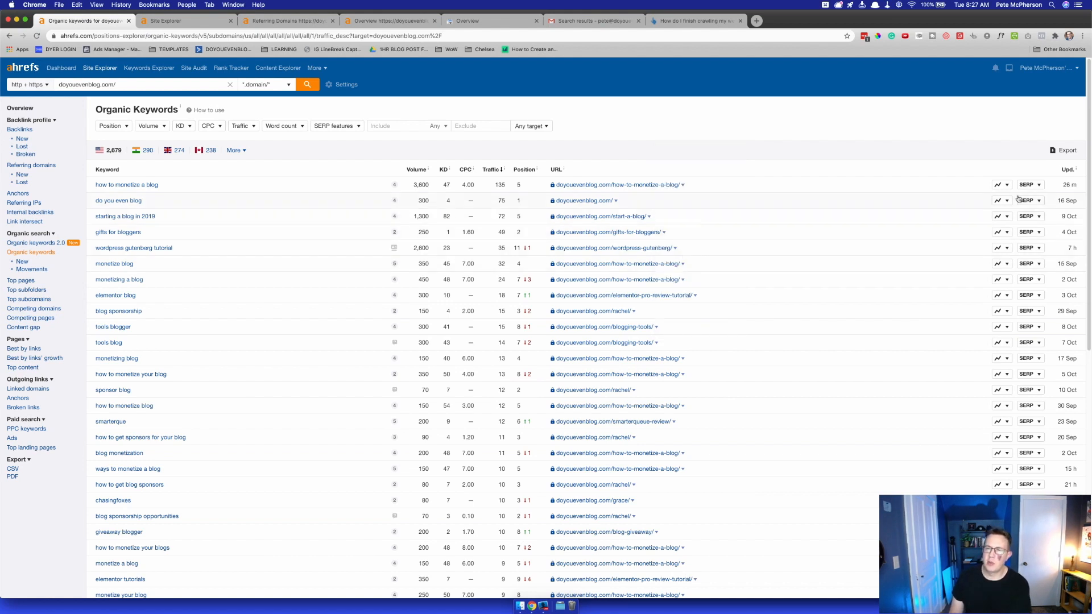
- Check the positions history for the keyword "how to monetize a blog" and collapse it again
left_click(999, 185)
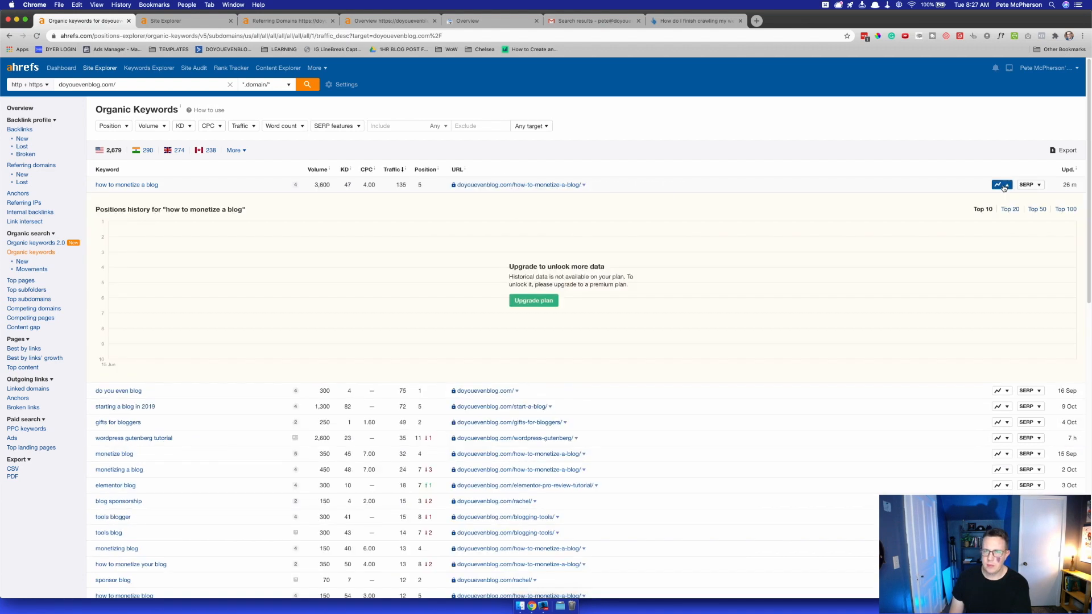
left_click(1003, 185)
left_click(1003, 186)
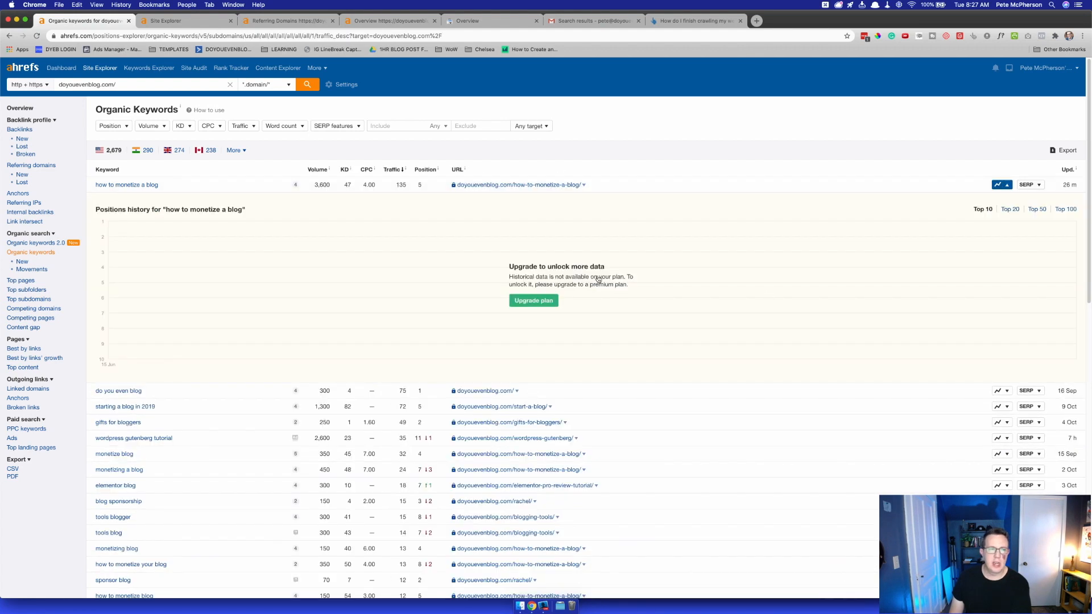
left_click(1006, 185)
- Show the SERP overview for "how to monetize a blog", expand its People also ask questions, and examine the competing results
left_click(1029, 185)
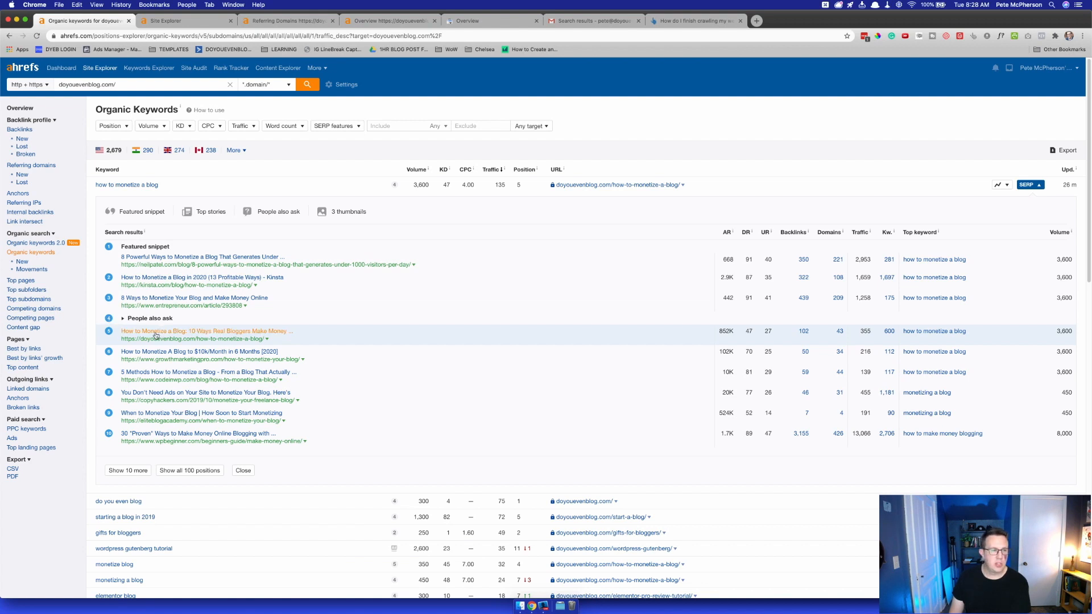
left_click(122, 319)
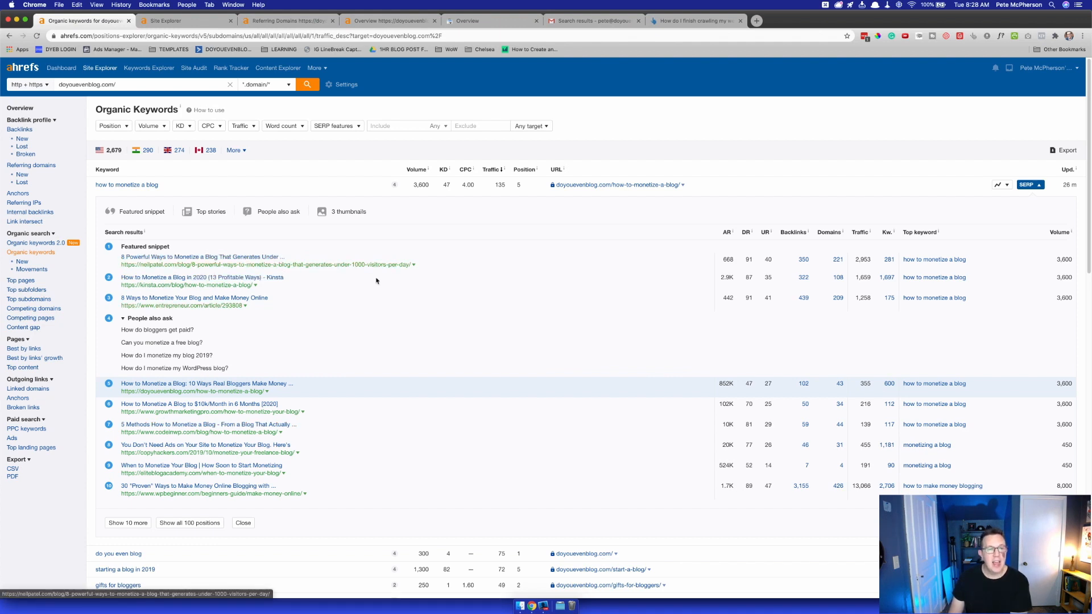
left_click(413, 264)
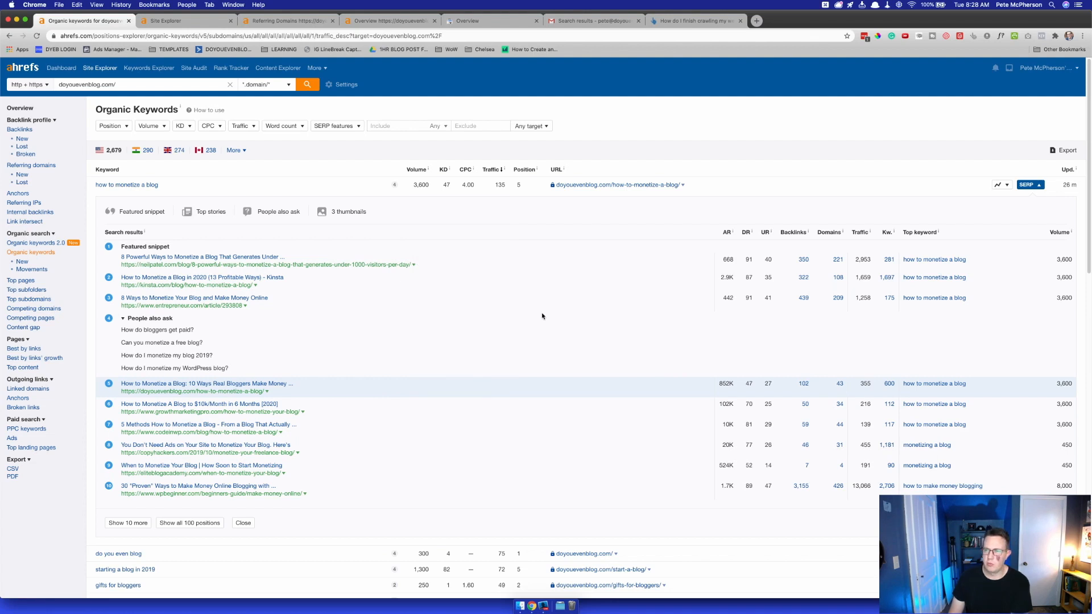
scroll(546, 357, "down", 2)
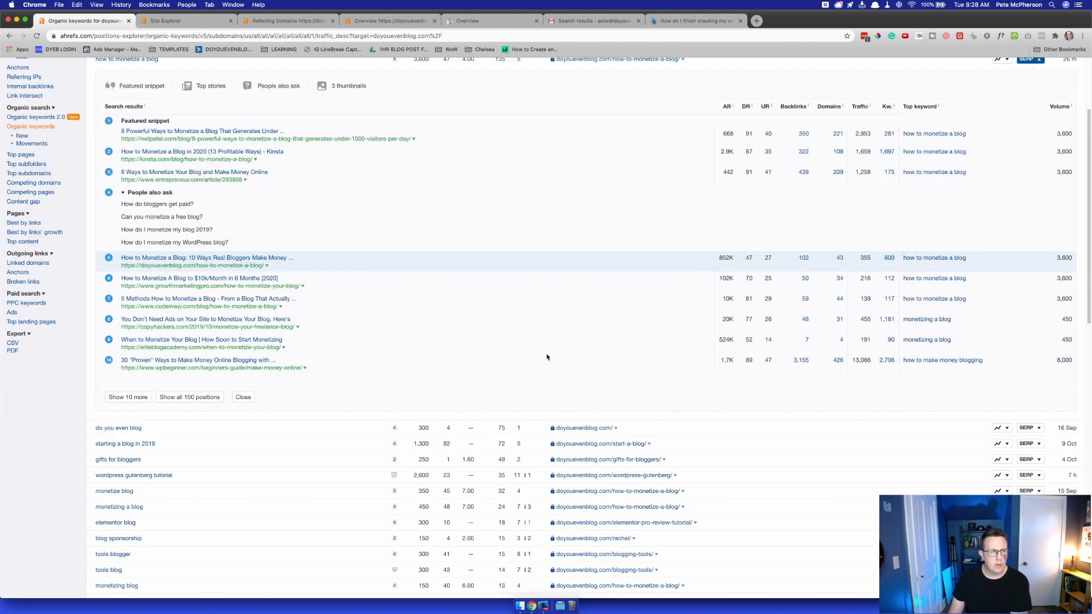
scroll(304, 278, "up", 2)
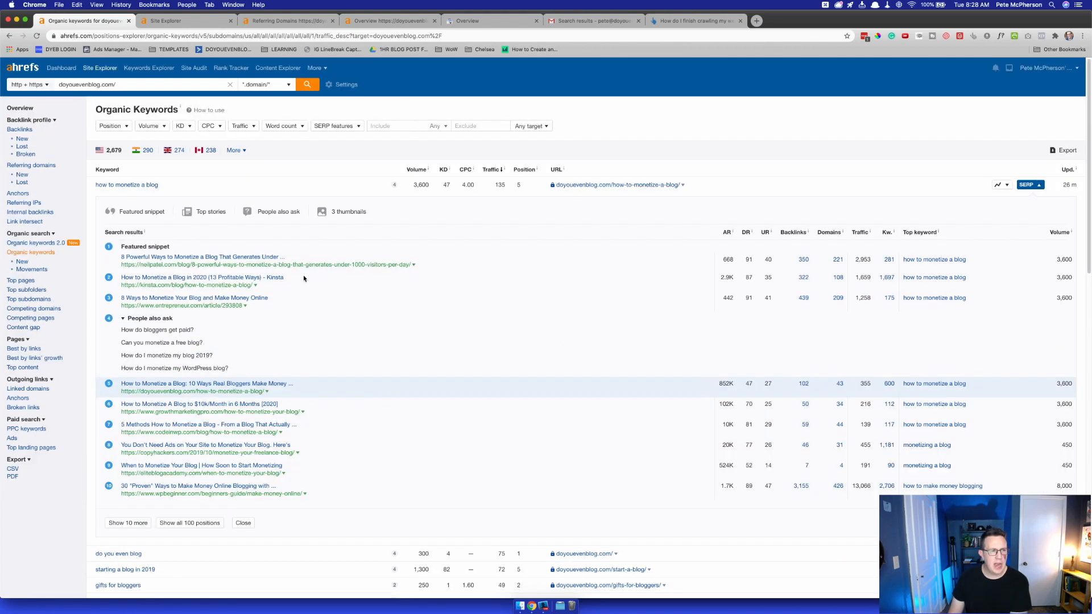
- Open the New Keywords report under organic keywords for the site
left_click(24, 262)
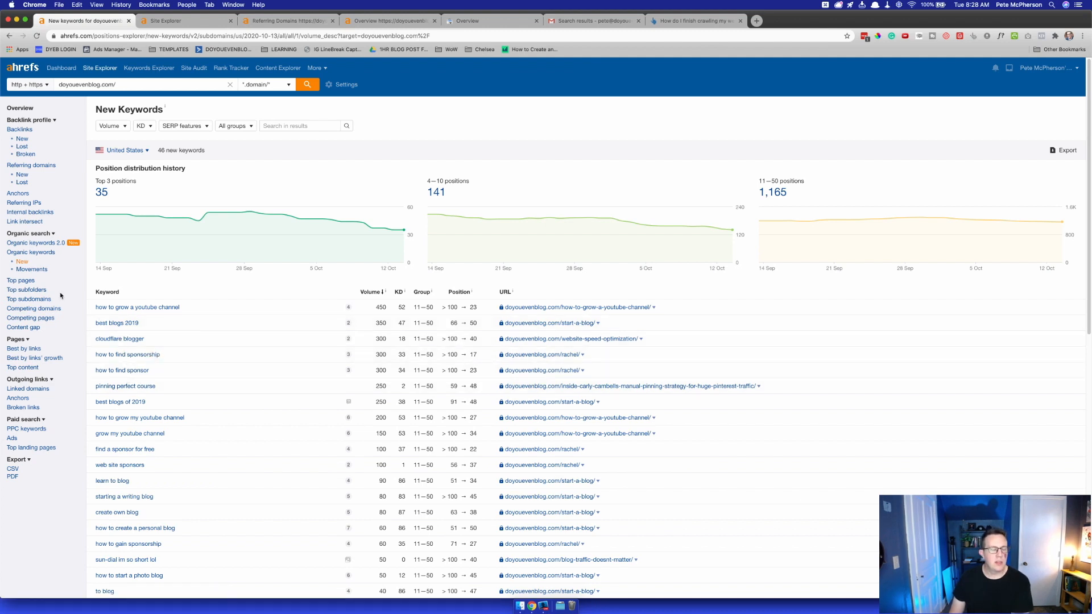
- Open the Top Pages report, expand the keywords of the how-to-monetize-a-blog page, and collapse them again
left_click(16, 283)
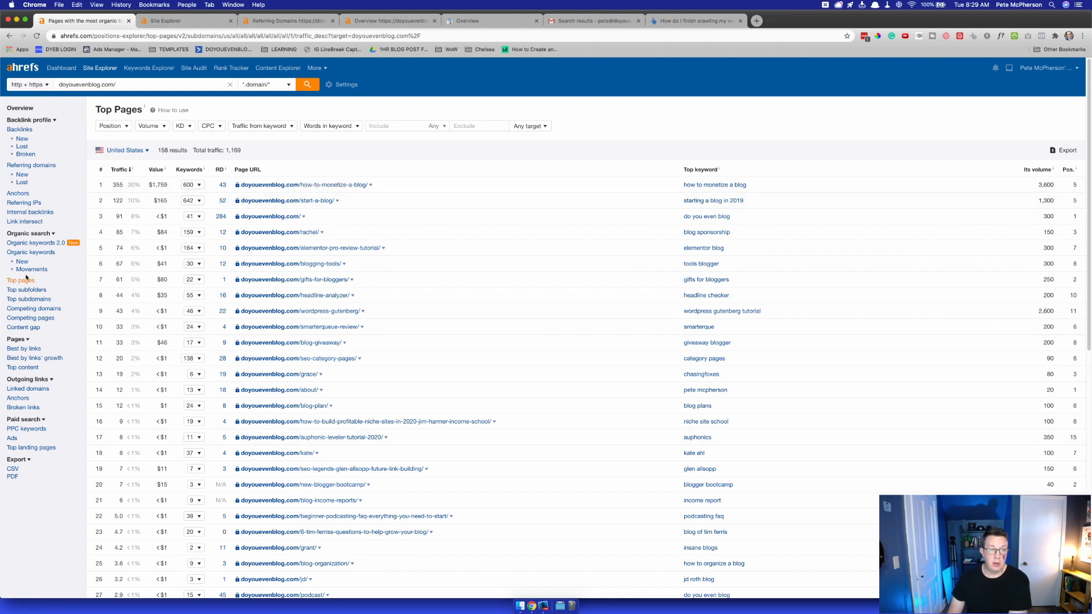
left_click(195, 186)
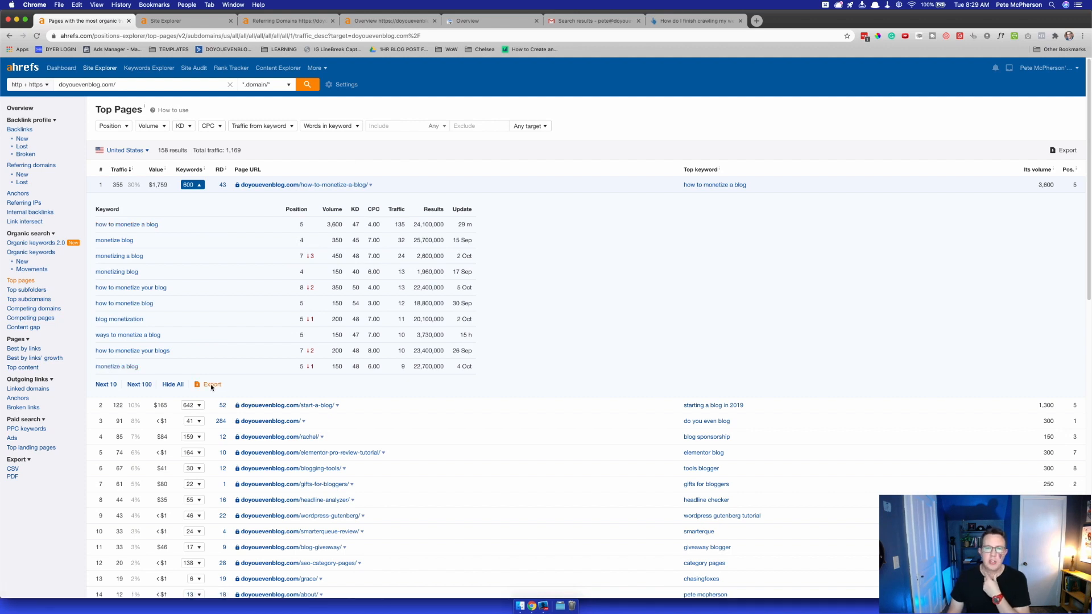
left_click(192, 185)
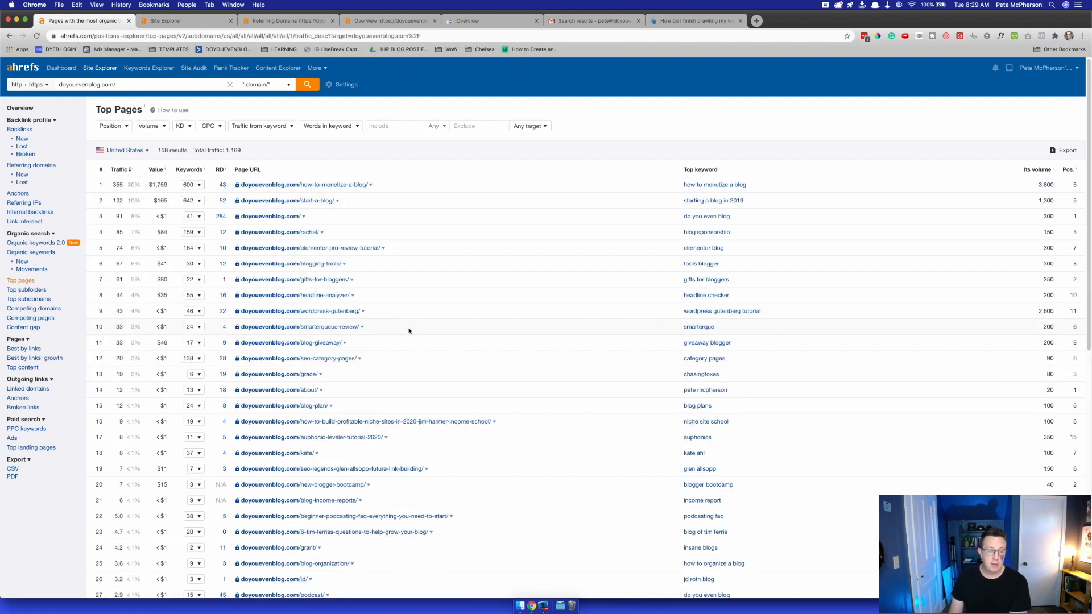
scroll(409, 330, "down", 3)
scroll(404, 332, "up", 3)
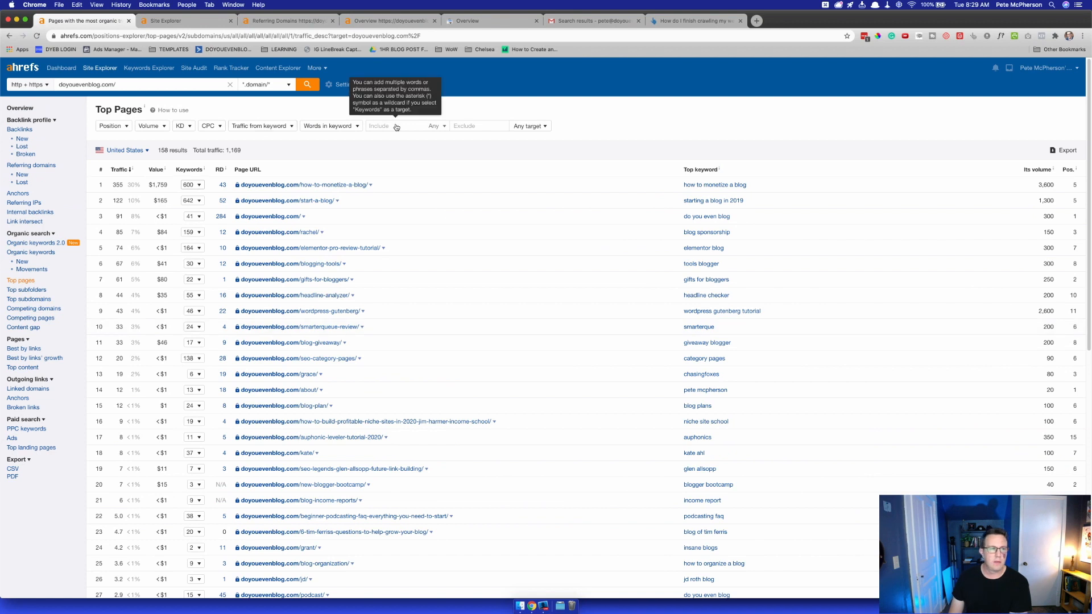
- Filter the Top Pages report to keyword positions from 3 to 25
left_click(116, 126)
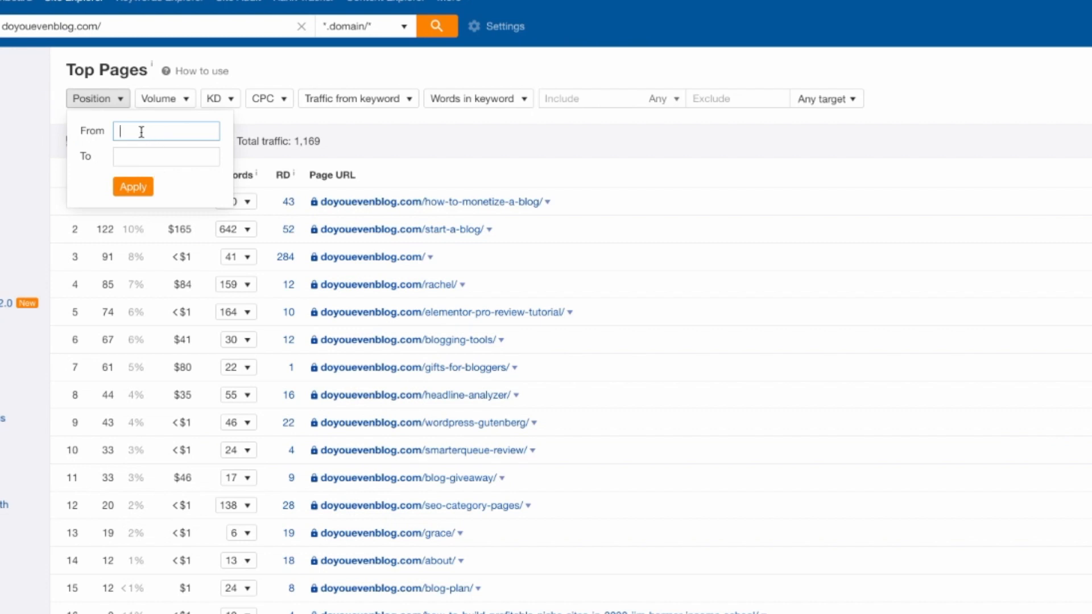
type("3")
left_click(136, 158)
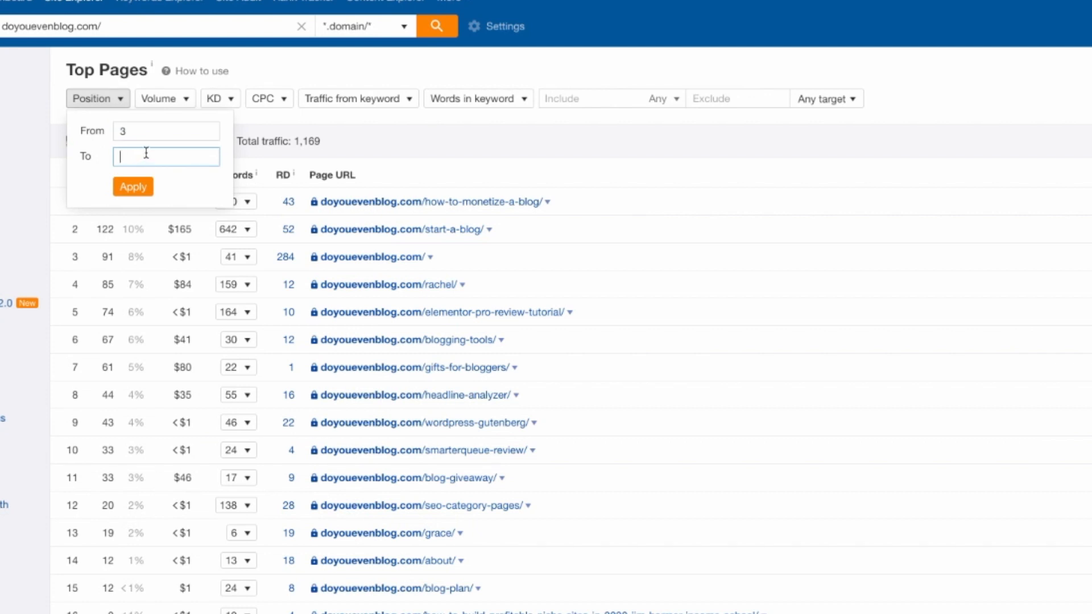
type("25")
left_click(132, 185)
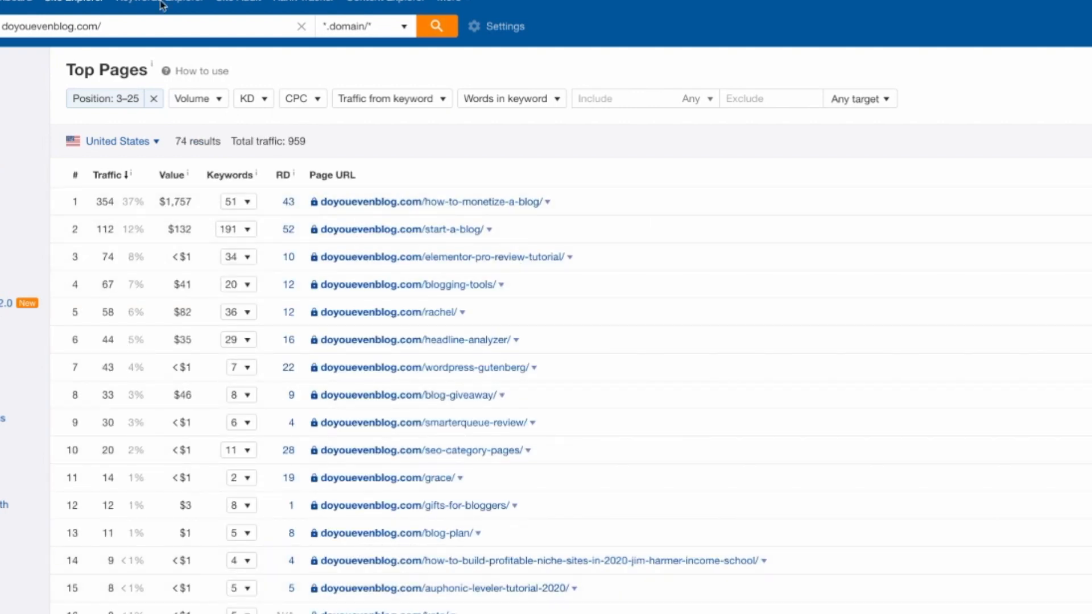
- Add a volume filter to Top Pages with a minimum of 100
left_click(205, 98)
left_click(240, 131)
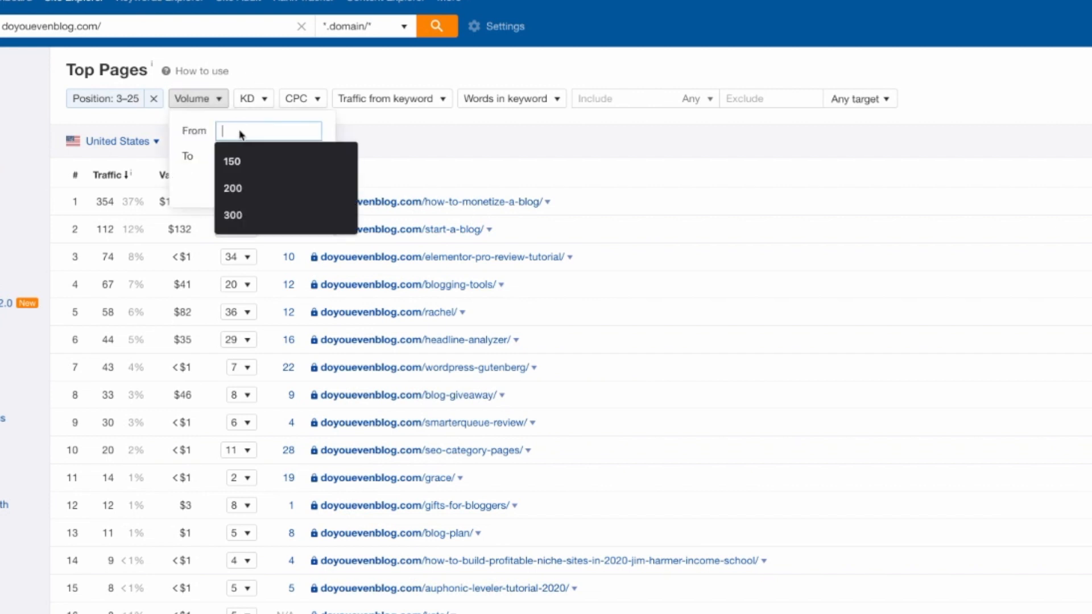
type("100")
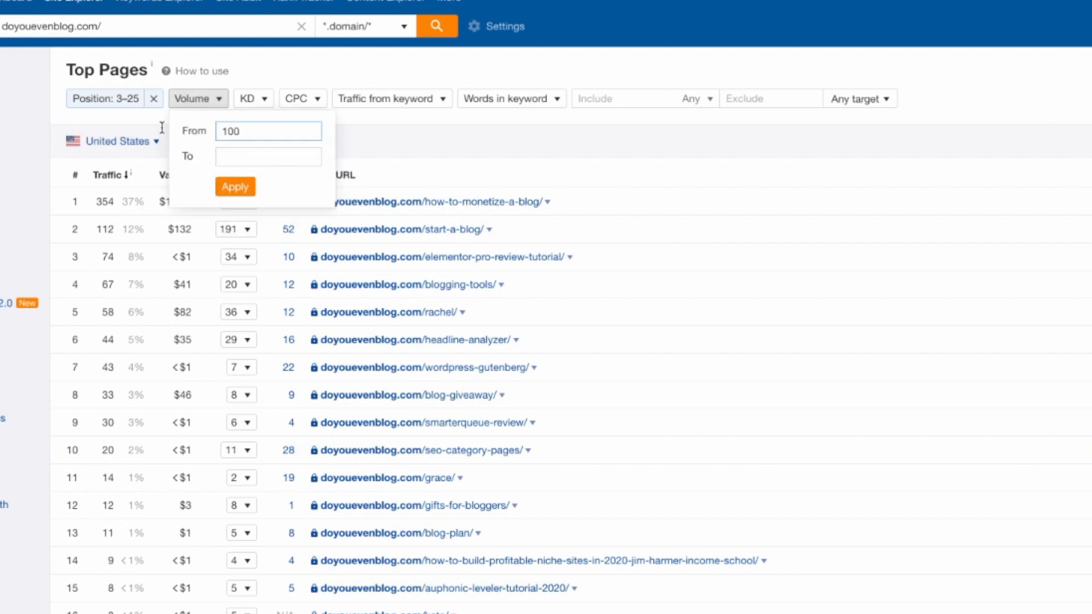
left_click(235, 186)
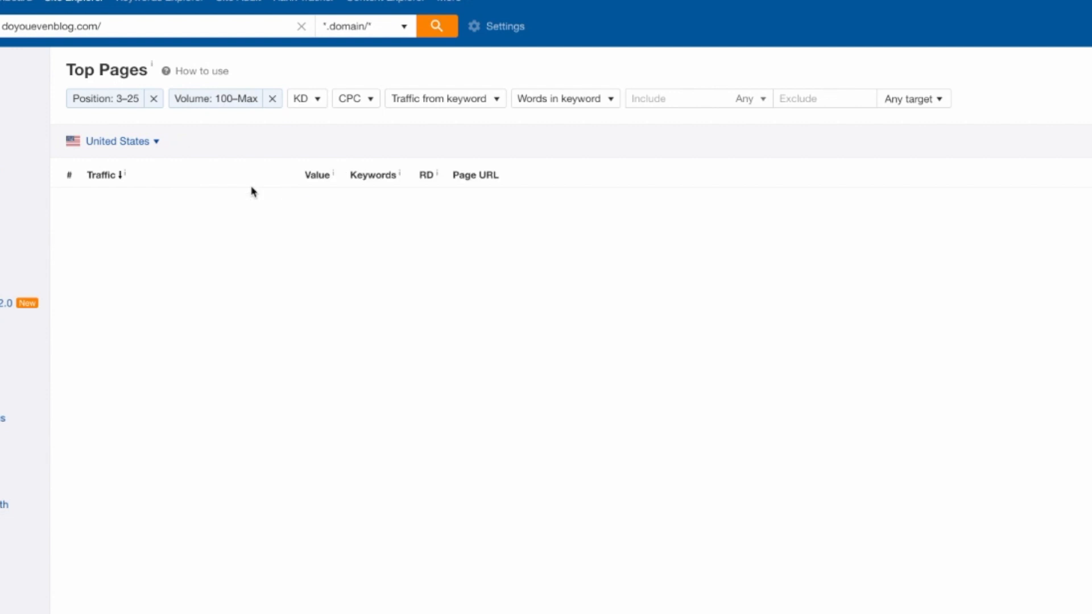
- Look through the filtered pages, open the blog-income-reports page in a new tab, skim its article, and return to Top Pages
scroll(824, 426, "down", 3)
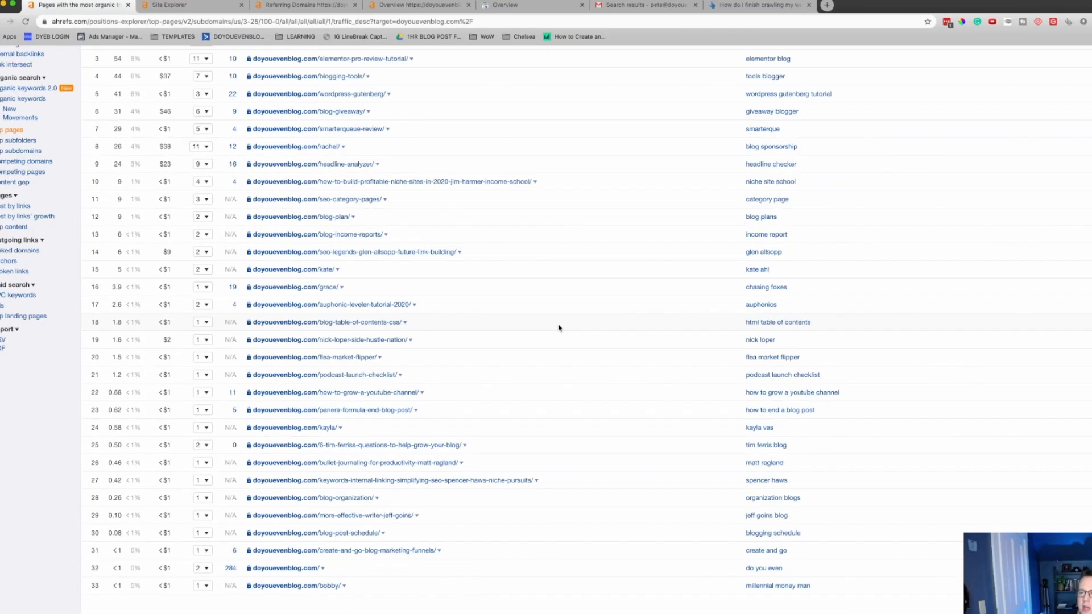
scroll(792, 429, "up", 2)
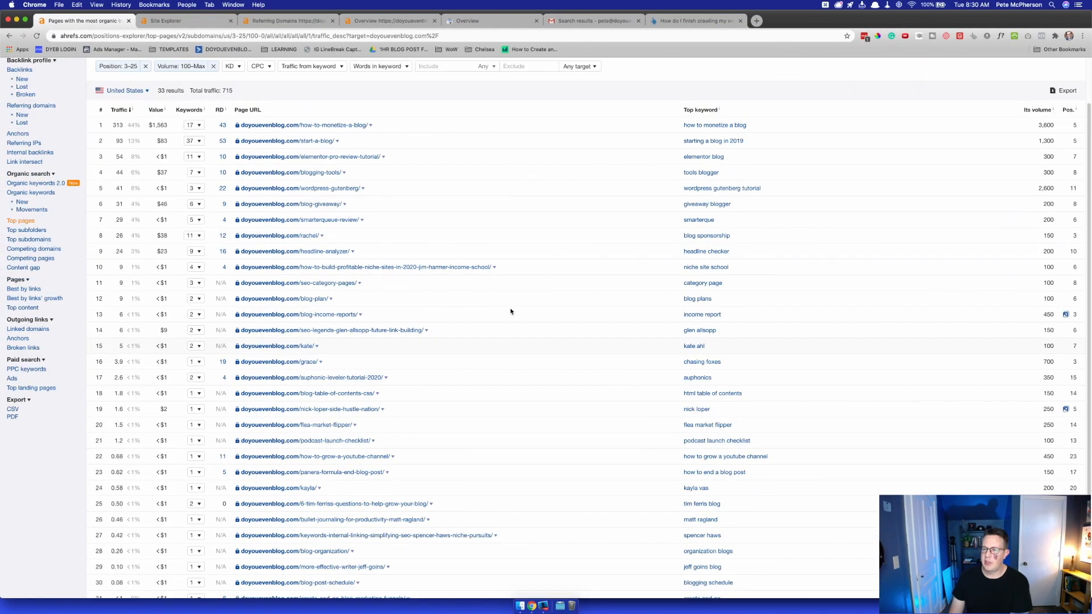
scroll(510, 312, "down", 3)
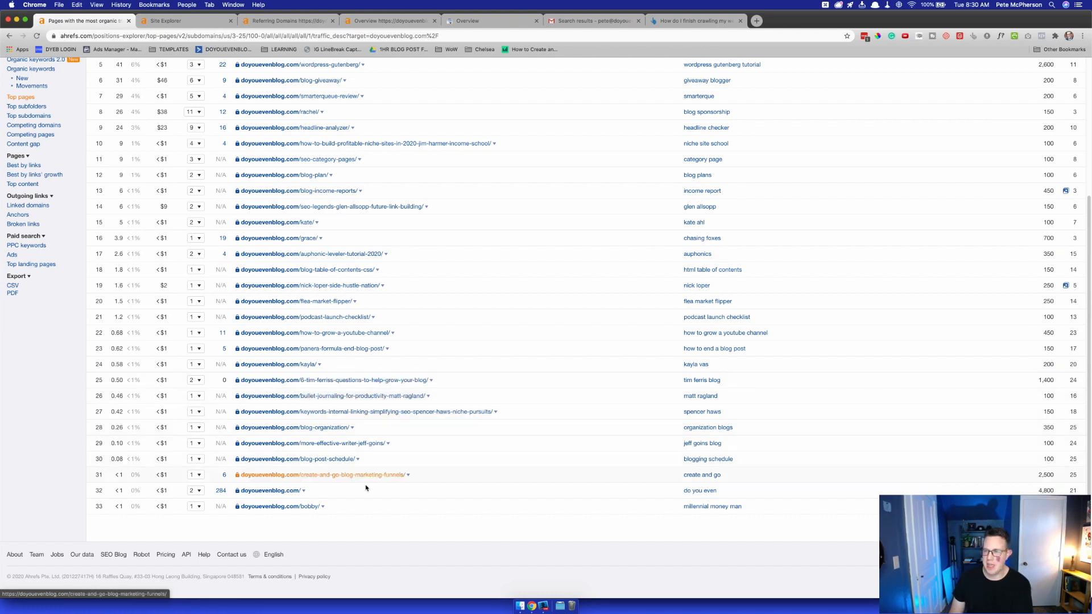
scroll(447, 436, "up", 1)
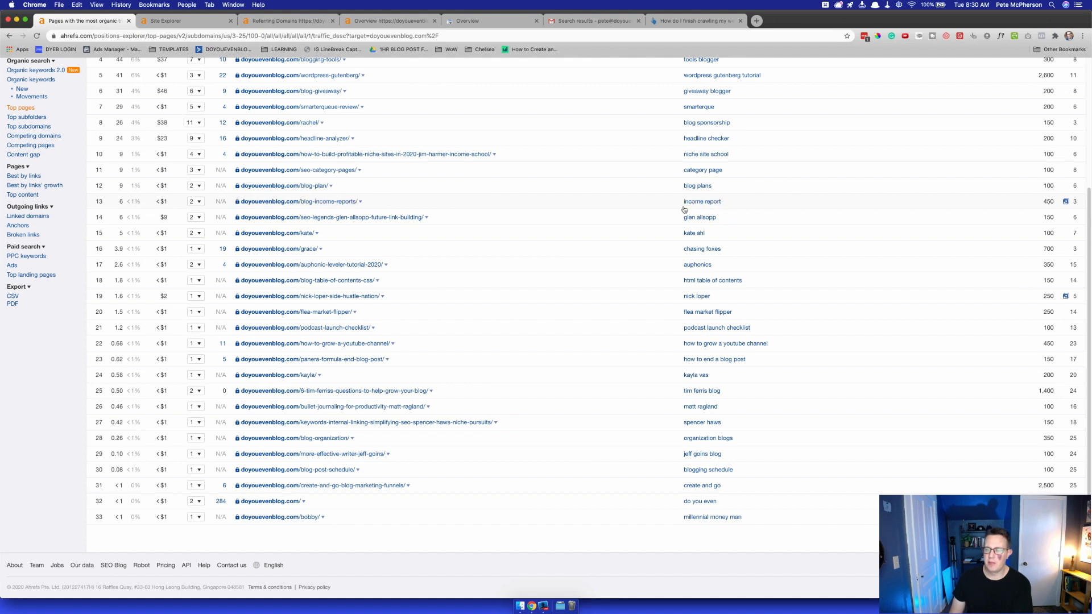
mouse_move(1065, 203)
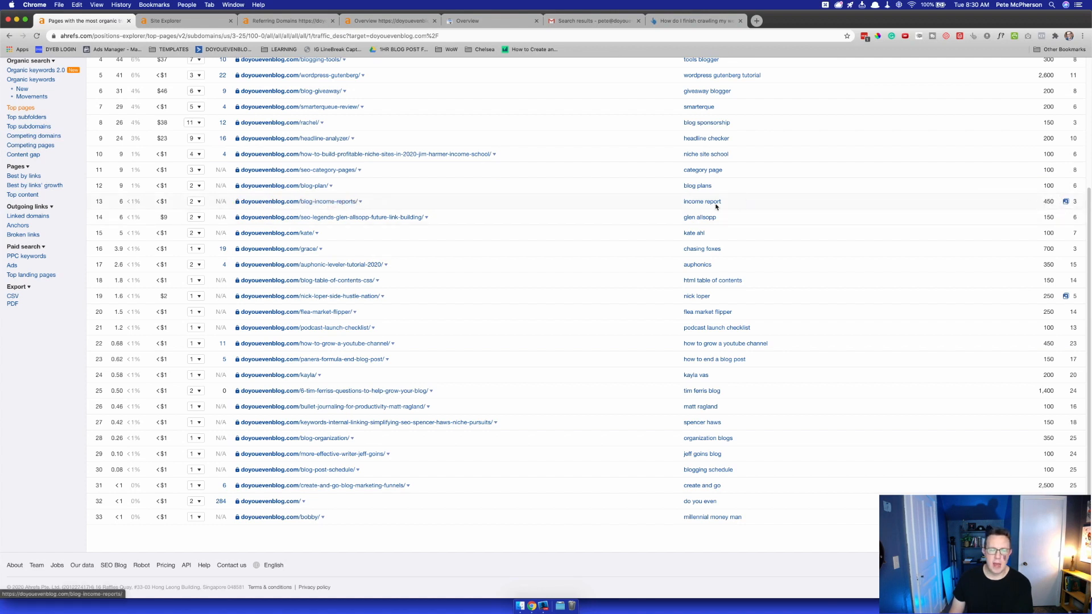
right_click(312, 203)
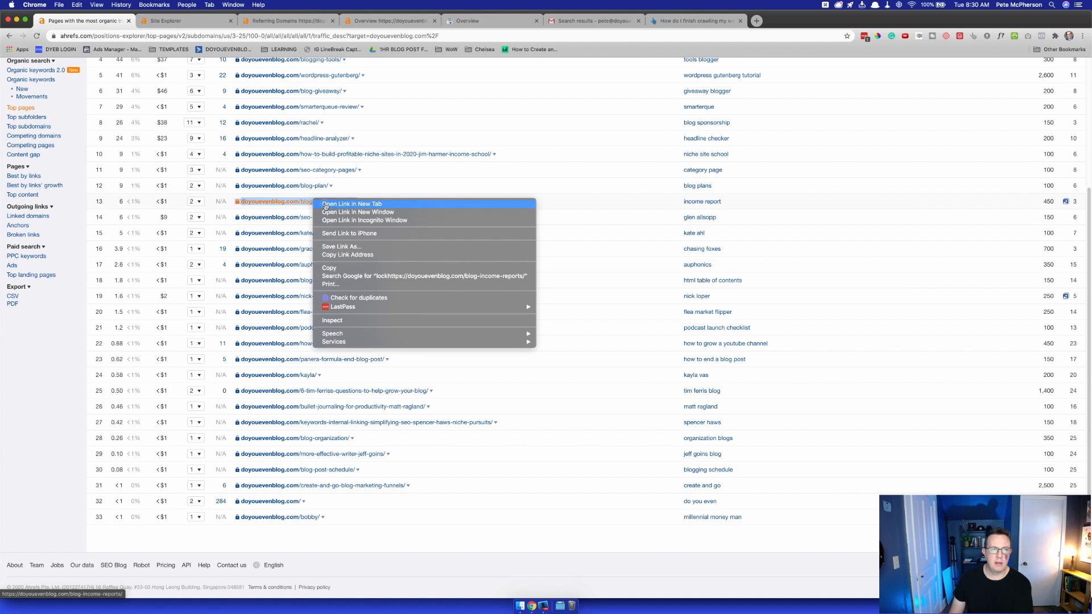
left_click(327, 207)
left_click(580, 23)
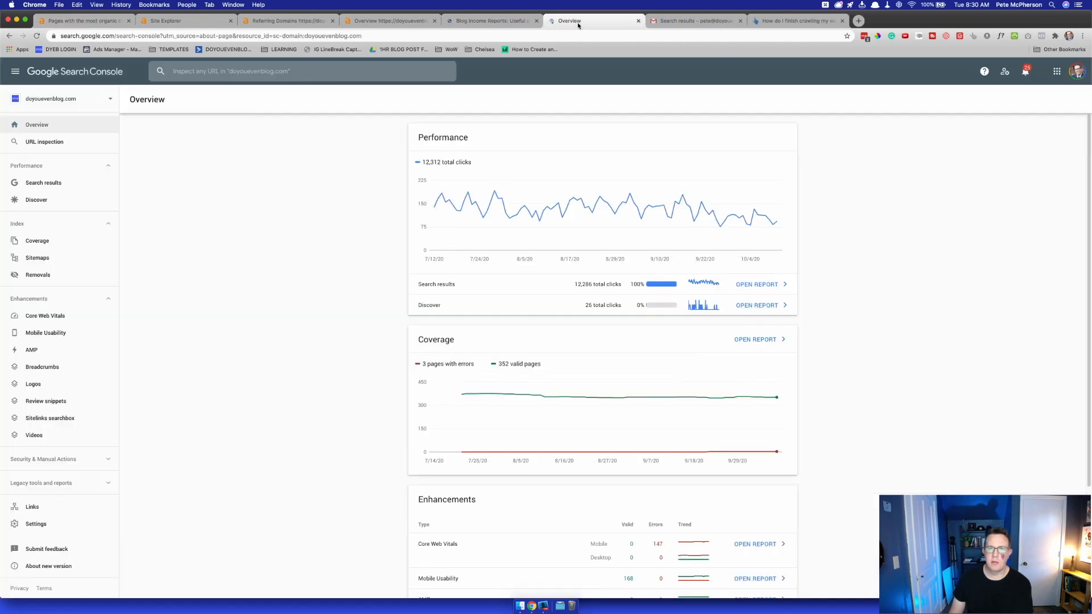
left_click(485, 22)
scroll(409, 337, "down", 10)
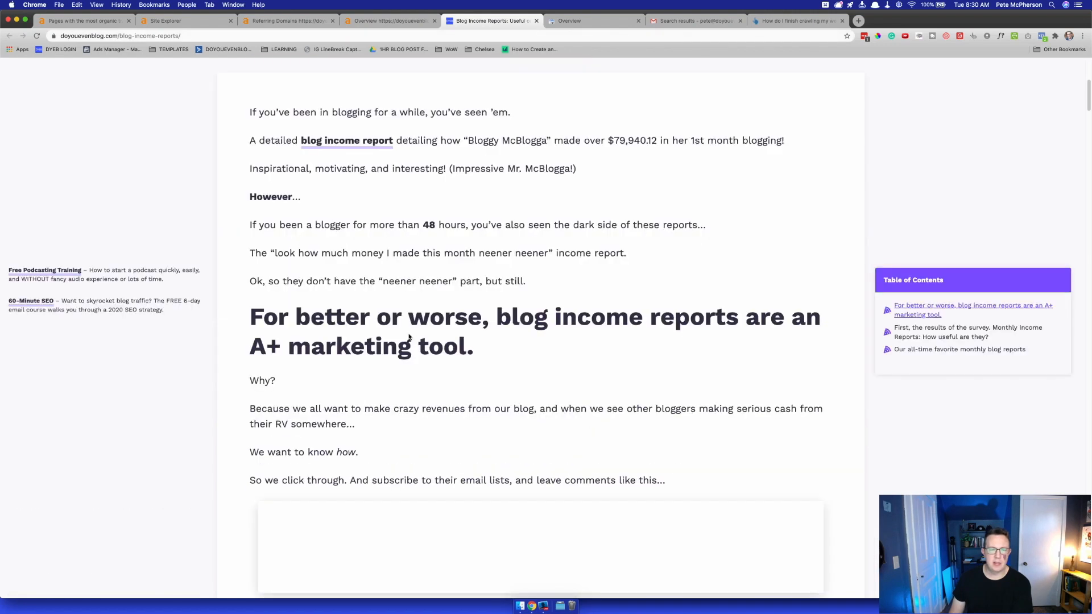
scroll(409, 337, "down", 9)
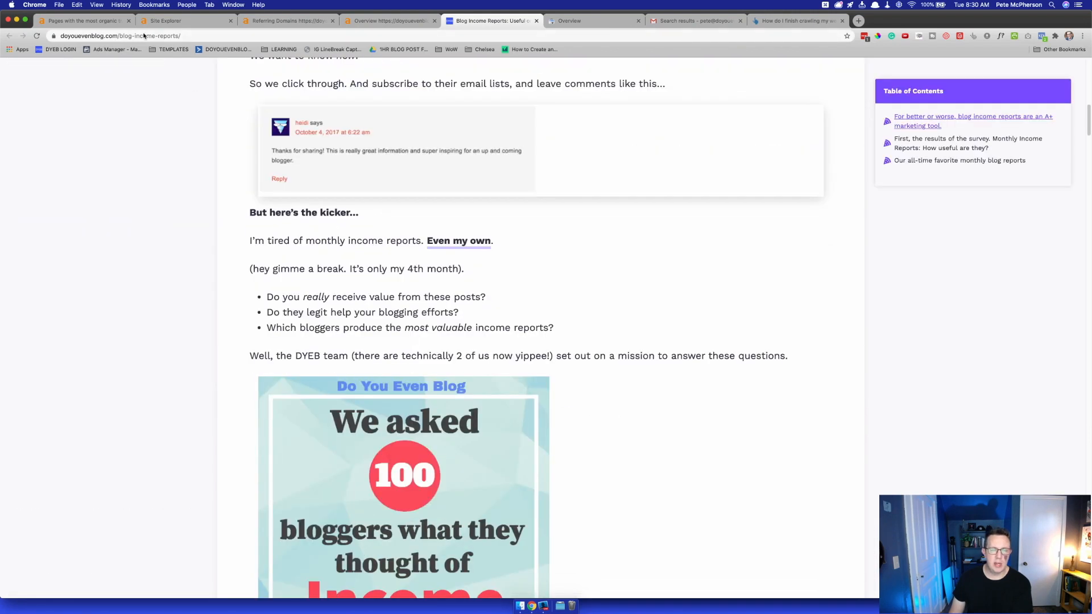
left_click(91, 21)
- Check the volume and position for "wordpress gutenberg tutorial", view its wordpress-gutenberg page in a new tab, and return to Top Pages
scroll(621, 292, "up", 4)
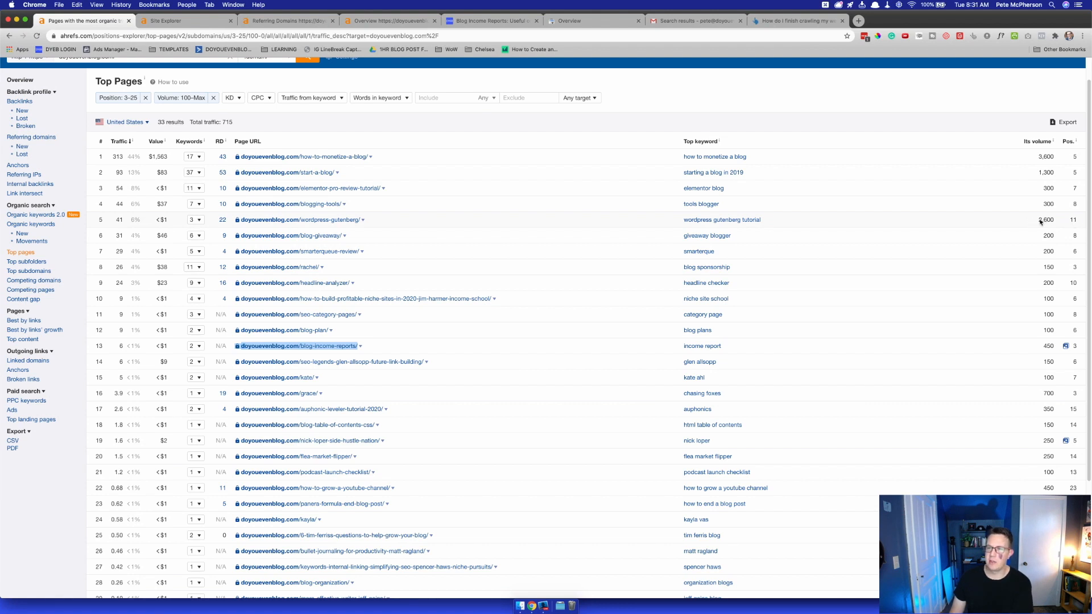
left_click_drag(1039, 220, 1062, 227)
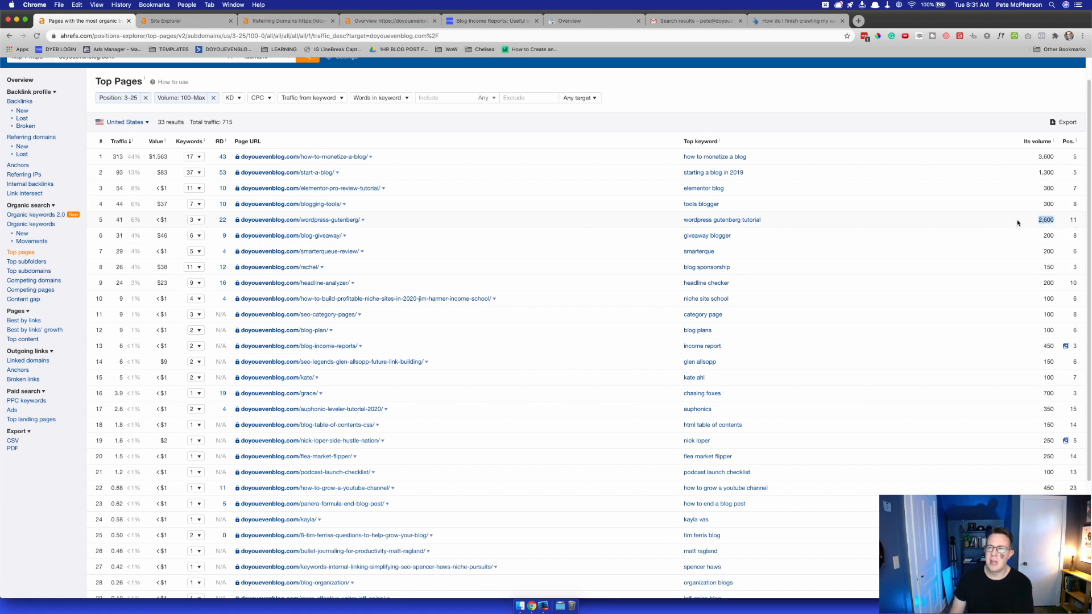
double_click(1073, 220)
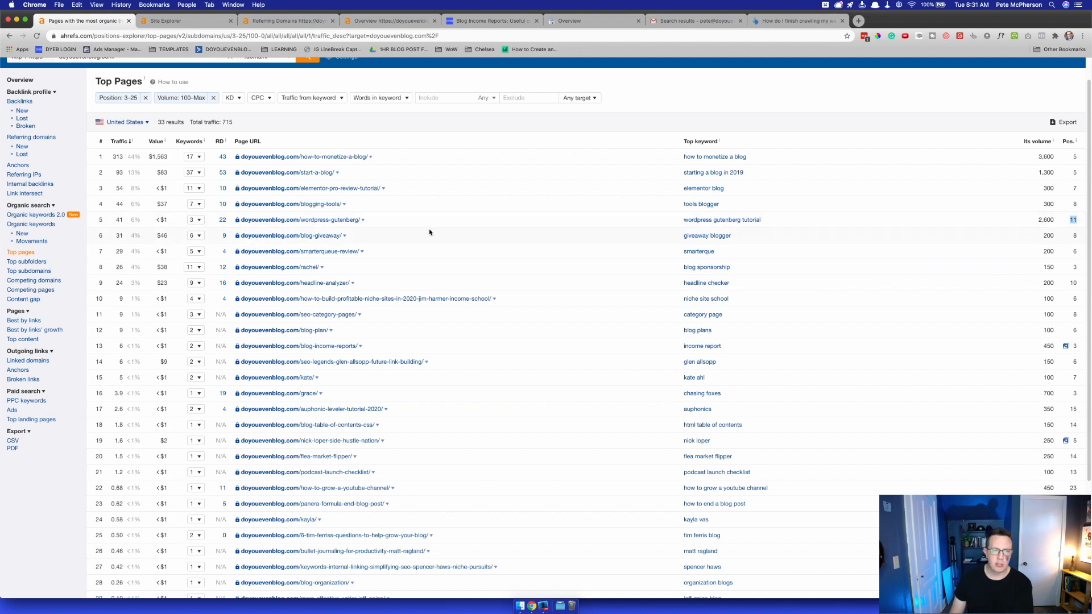
right_click(309, 221)
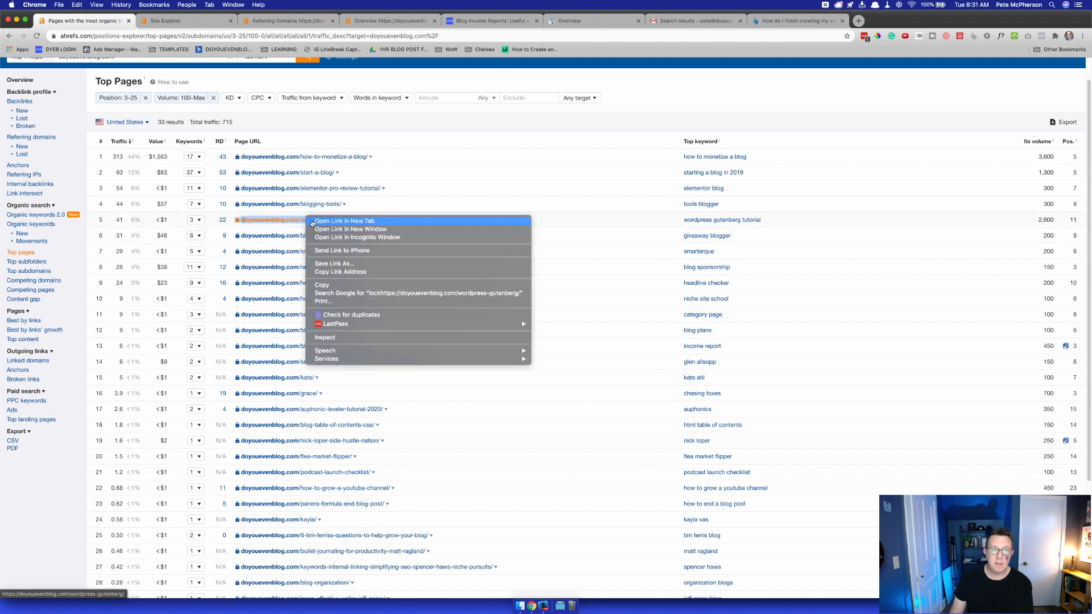
left_click(312, 221)
left_click(171, 21)
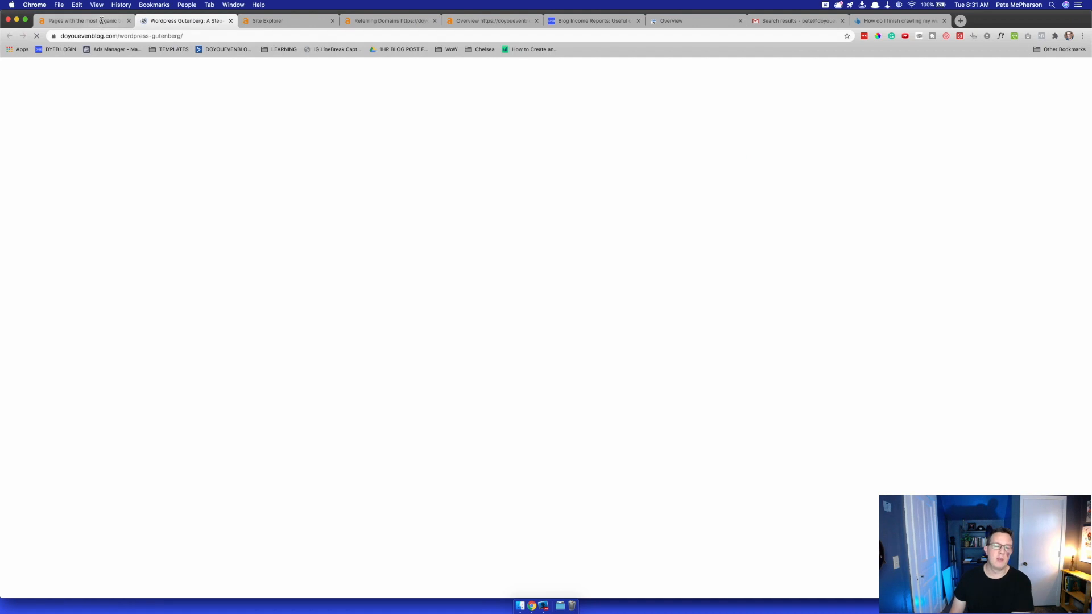
left_click(101, 20)
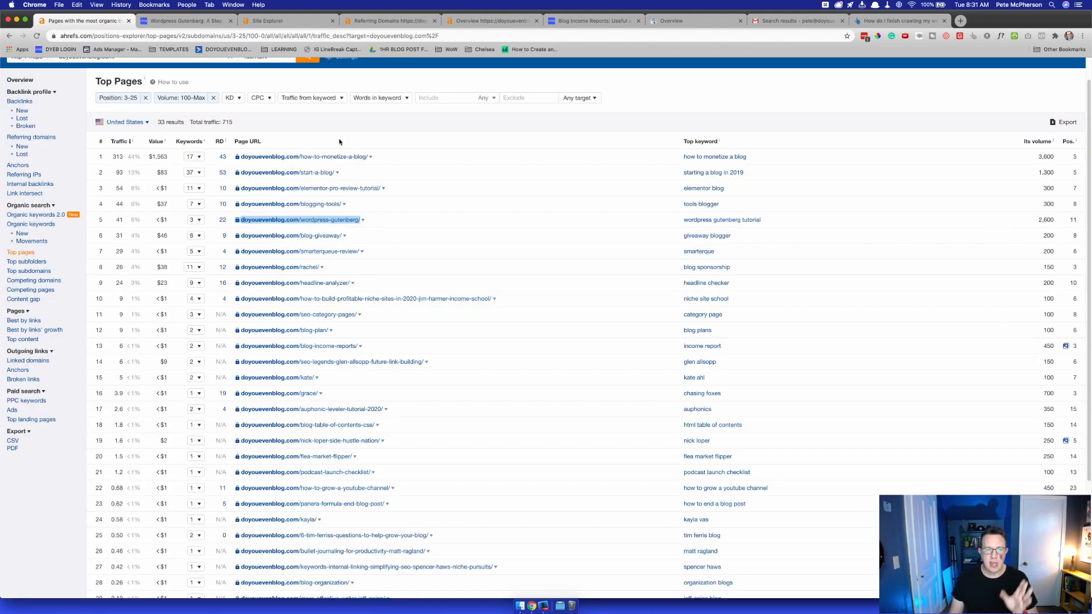
- Remove the position and volume filters from the Top Pages report
scroll(581, 343, "down", 2)
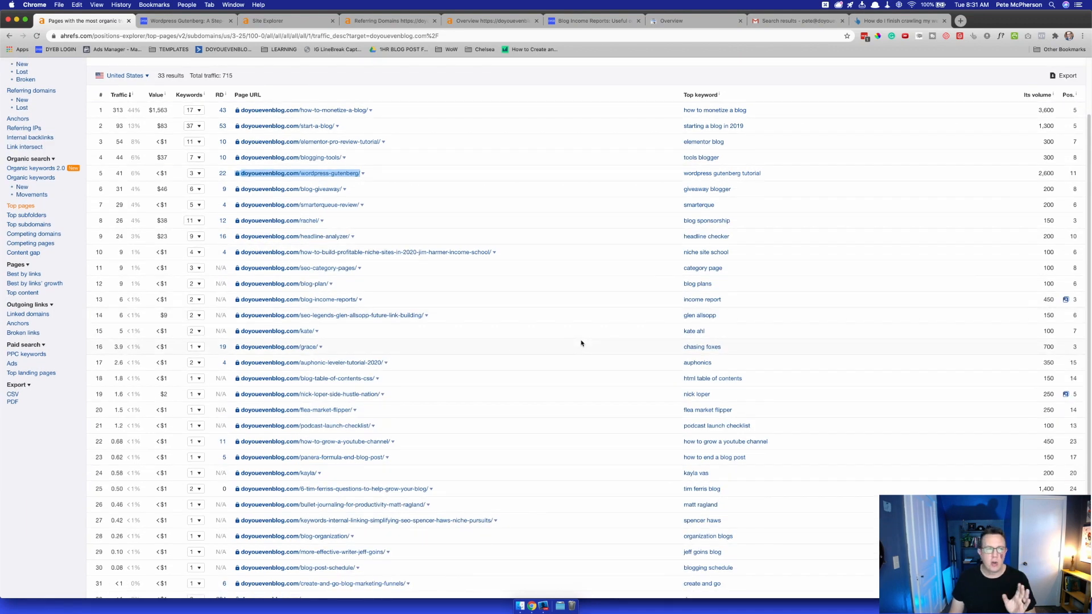
scroll(581, 342, "up", 3)
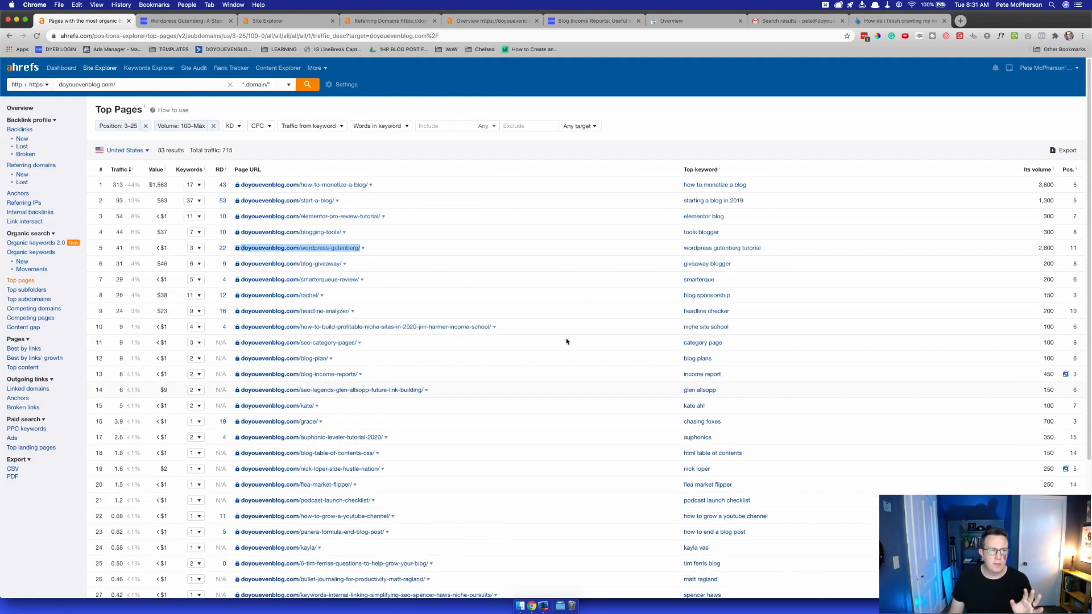
left_click(146, 126)
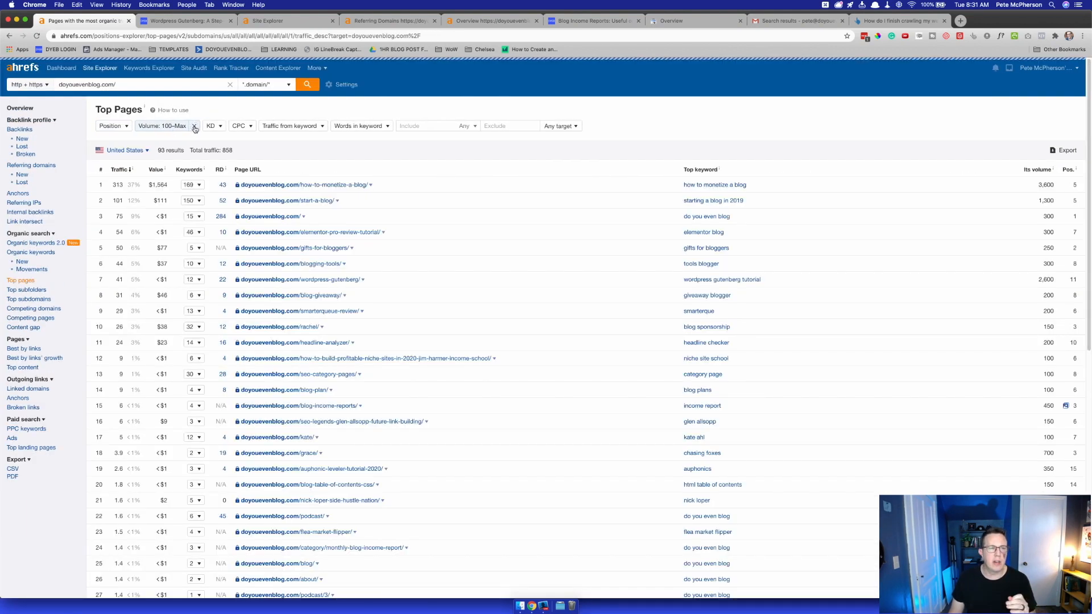
left_click(193, 127)
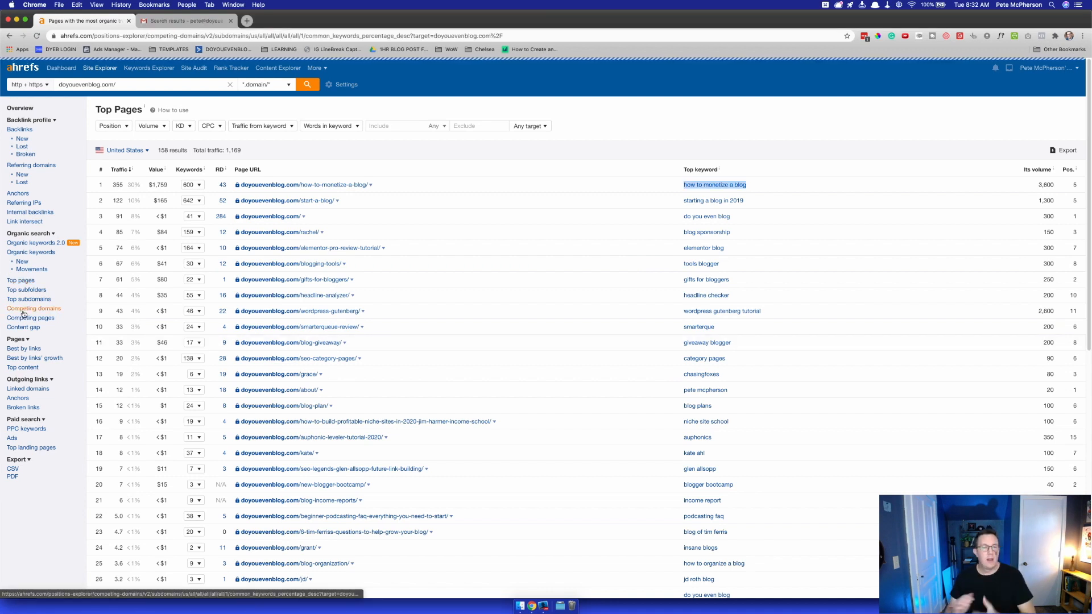
- Open the Competing Domains report, and load the Best by links' growth report in a new tab
left_click(22, 311)
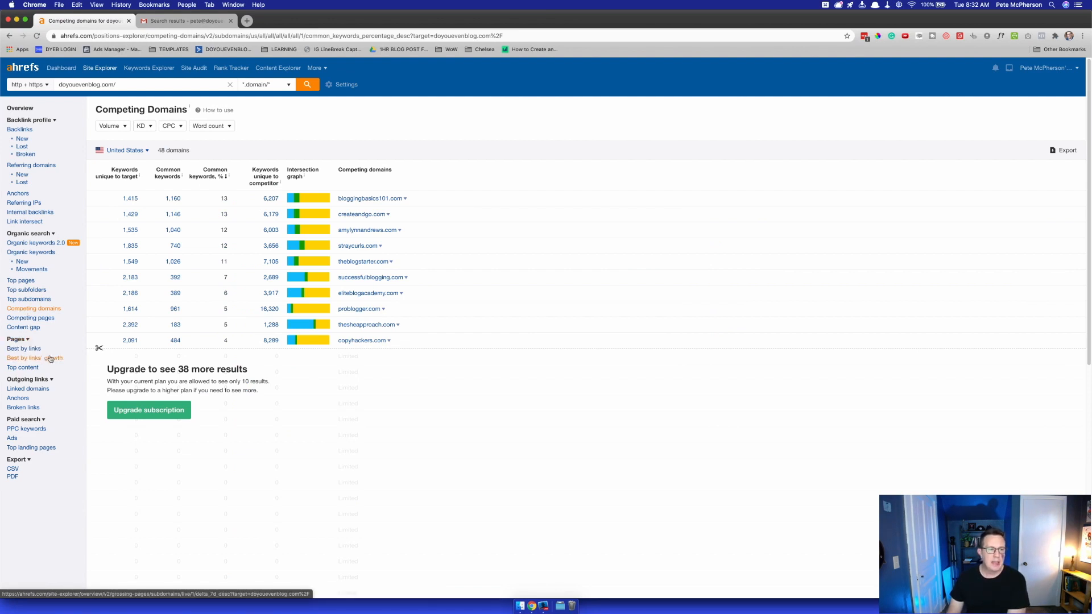
right_click(31, 358)
left_click(54, 364)
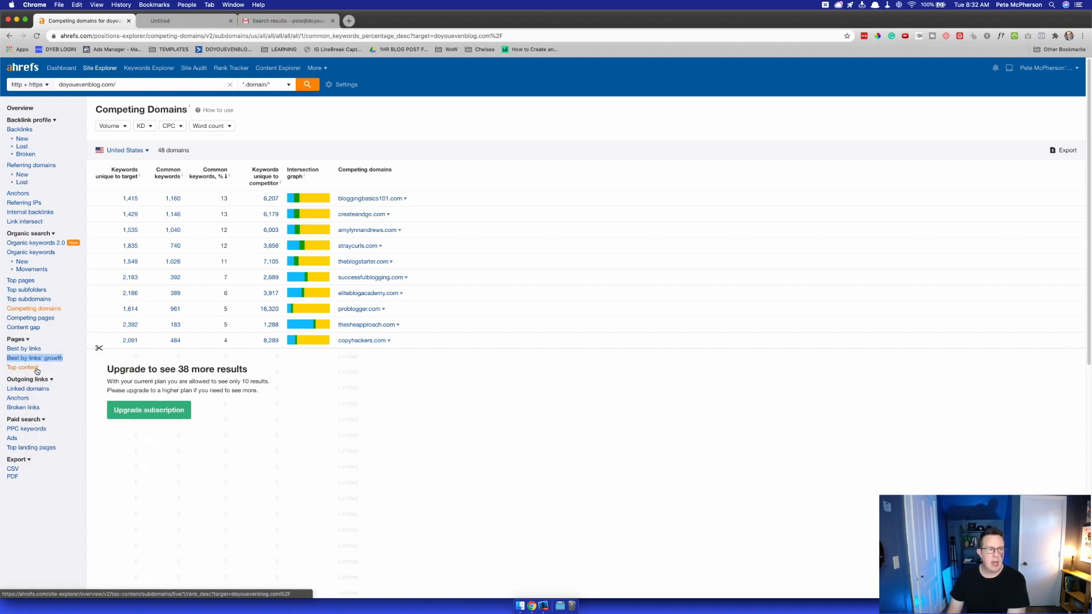
- Open the Top Content report in a new tab and switch to it
right_click(33, 368)
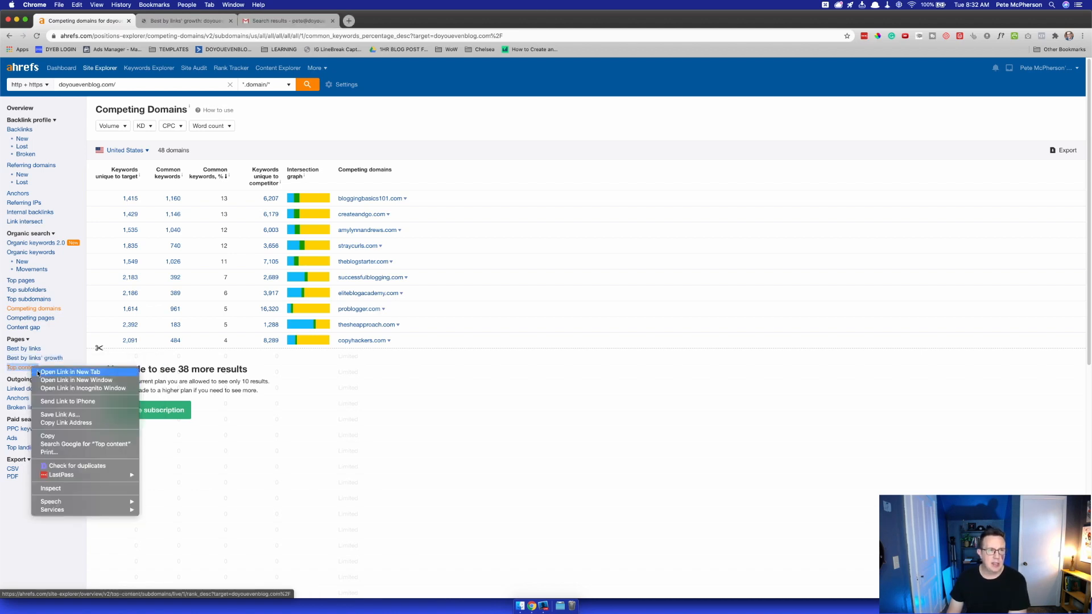
left_click(54, 372)
left_click(276, 26)
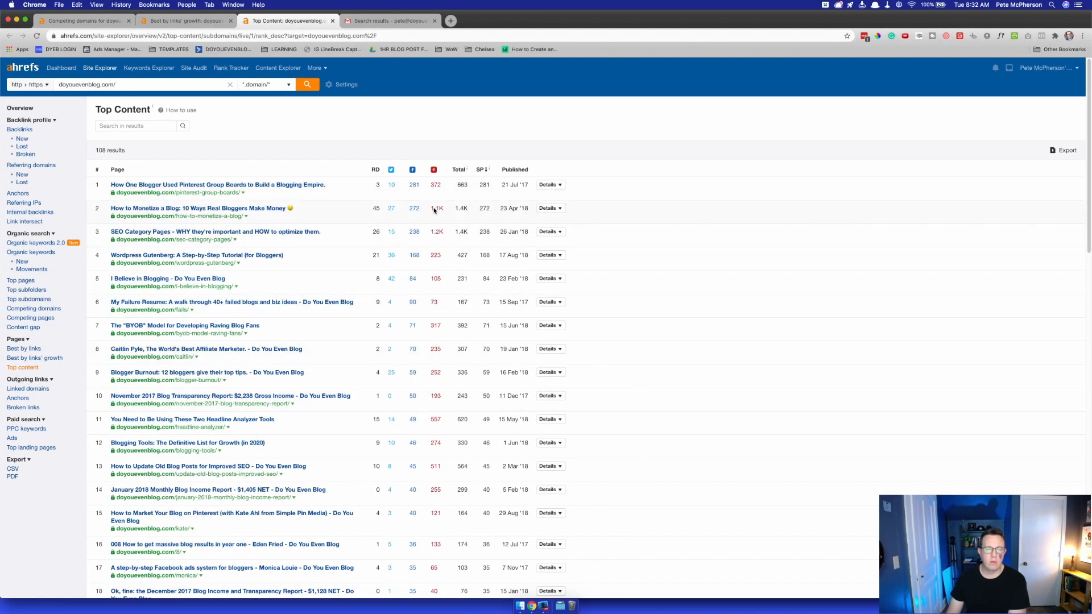
- Show the detail options for the "How to Monetize a Blog" page, and open the Best by links report
left_click(553, 208)
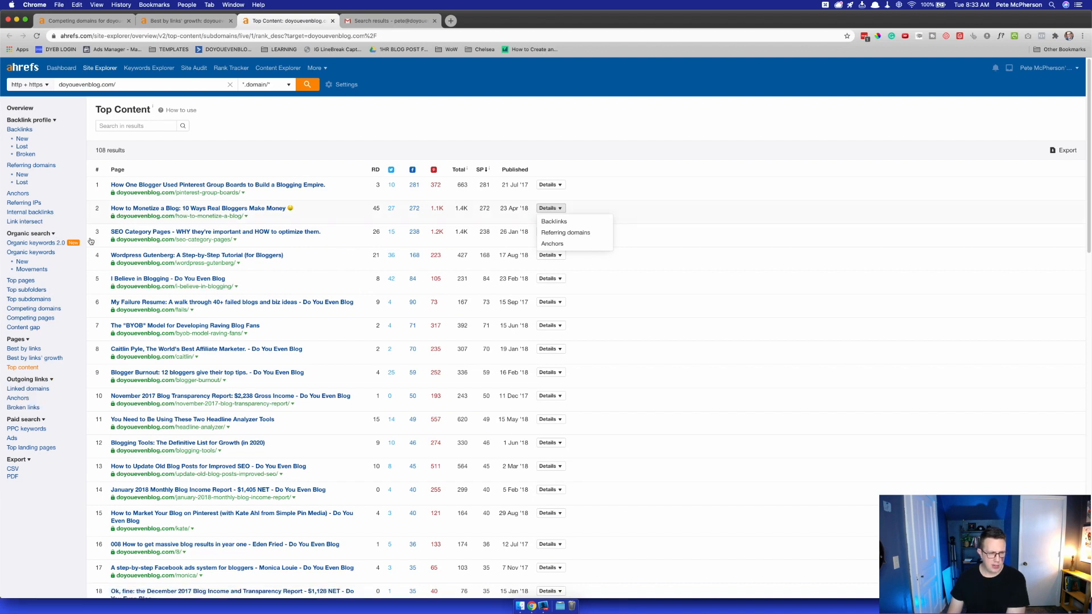
left_click(17, 350)
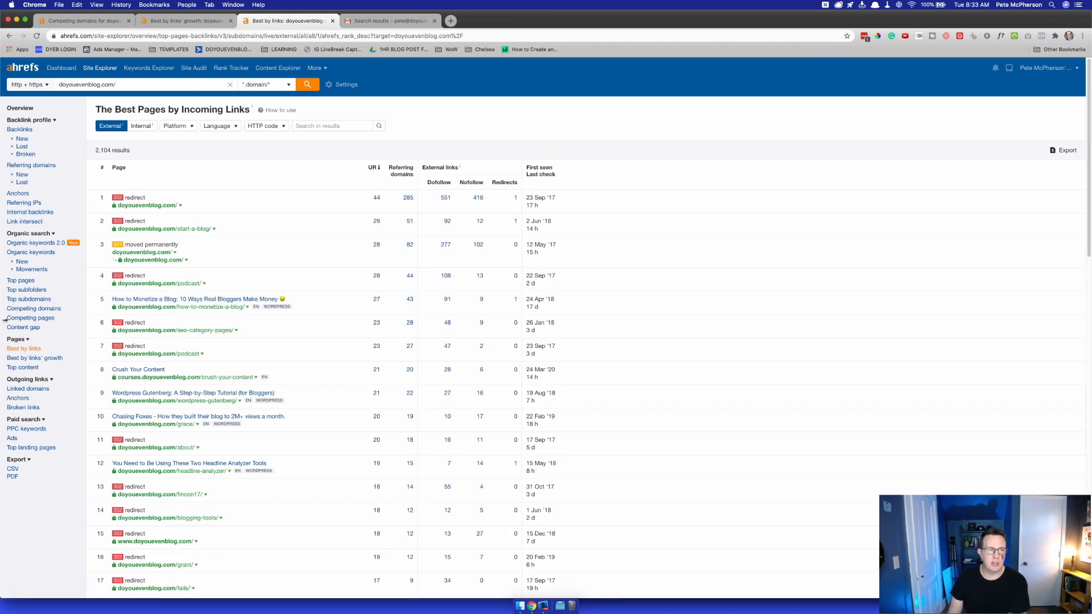
- Open the Competing Domains report and load the keywords unique to the target against bloggingbasics101.com in a new tab
scroll(258, 442, "down", 4)
scroll(258, 440, "up", 5)
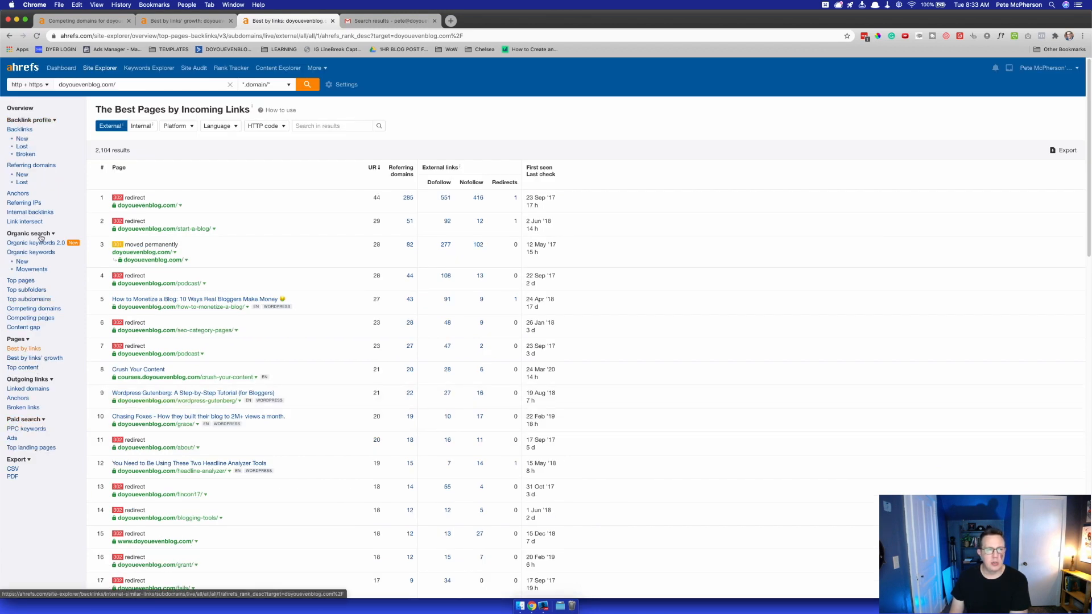
left_click(27, 282)
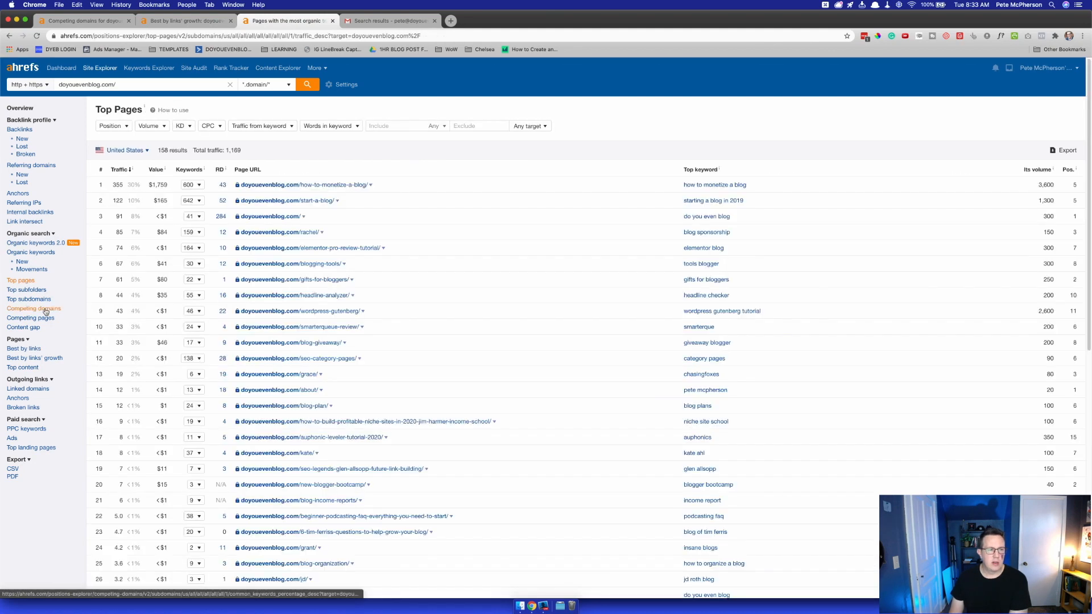
left_click(46, 310)
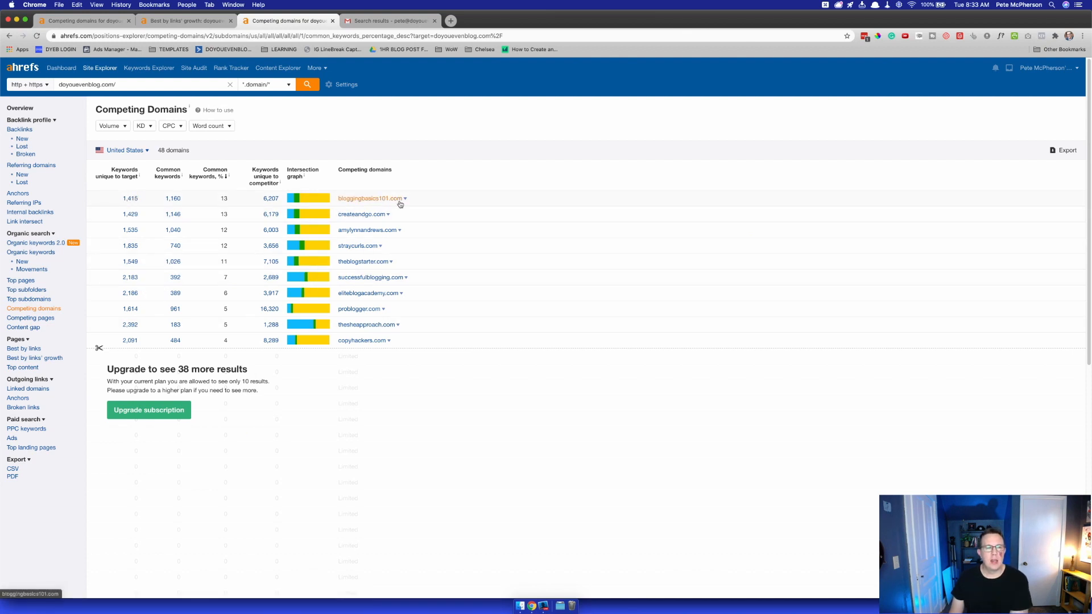
right_click(137, 199)
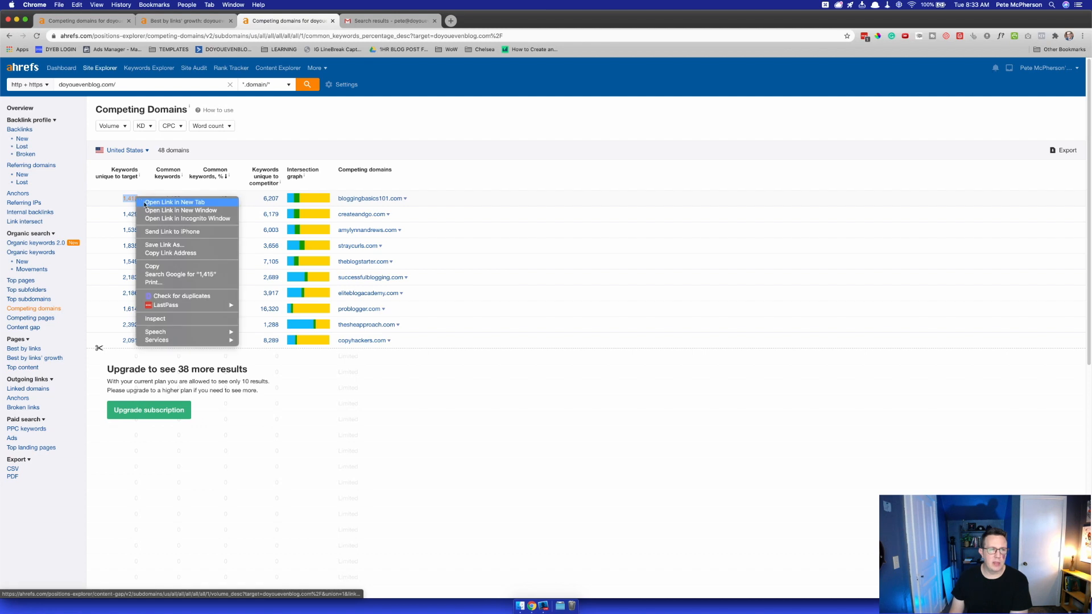
left_click(171, 201)
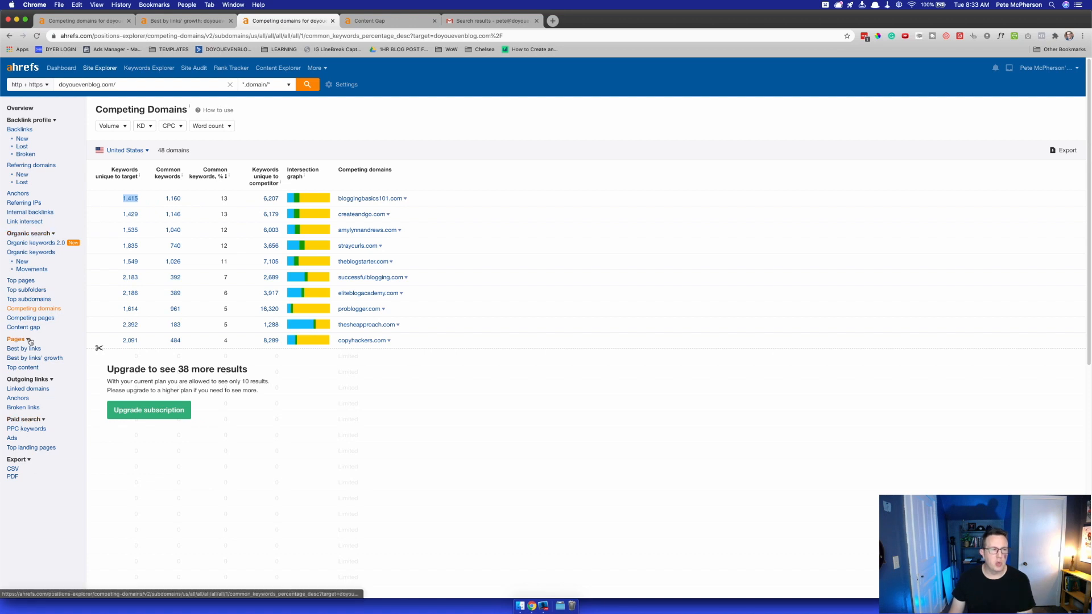
- Look through the referring pages in the Backlinks report, and open the Organic keywords 2.0 report
left_click(24, 279)
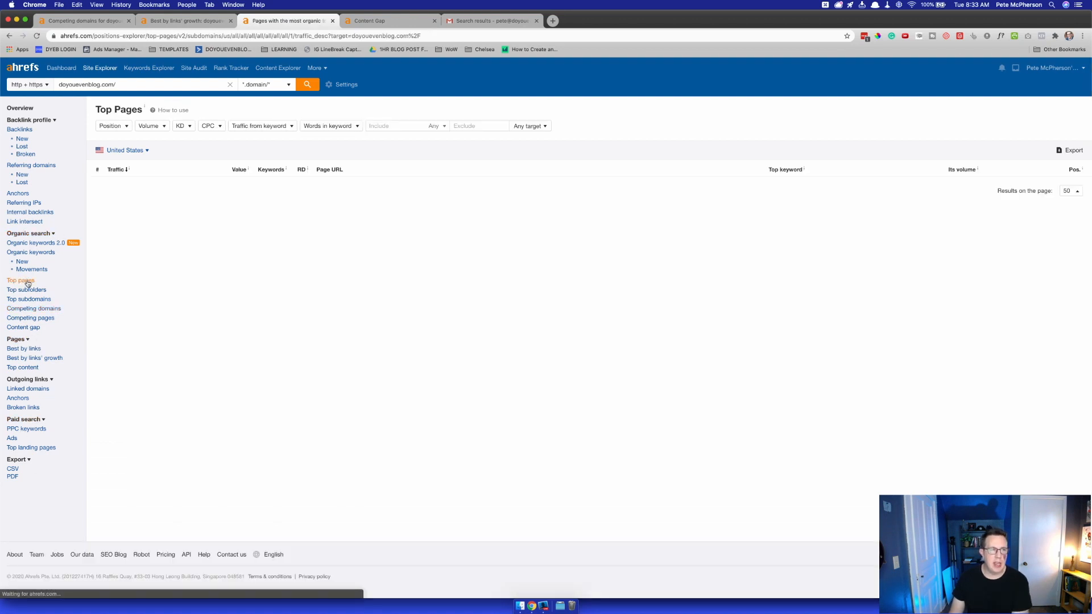
left_click(21, 130)
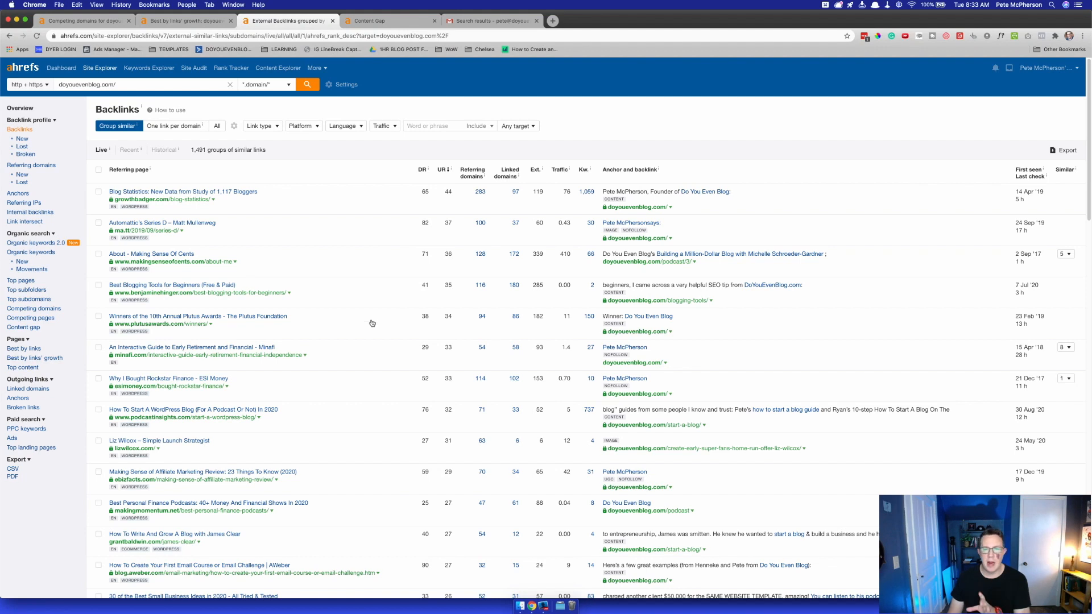
scroll(373, 331, "down", 5)
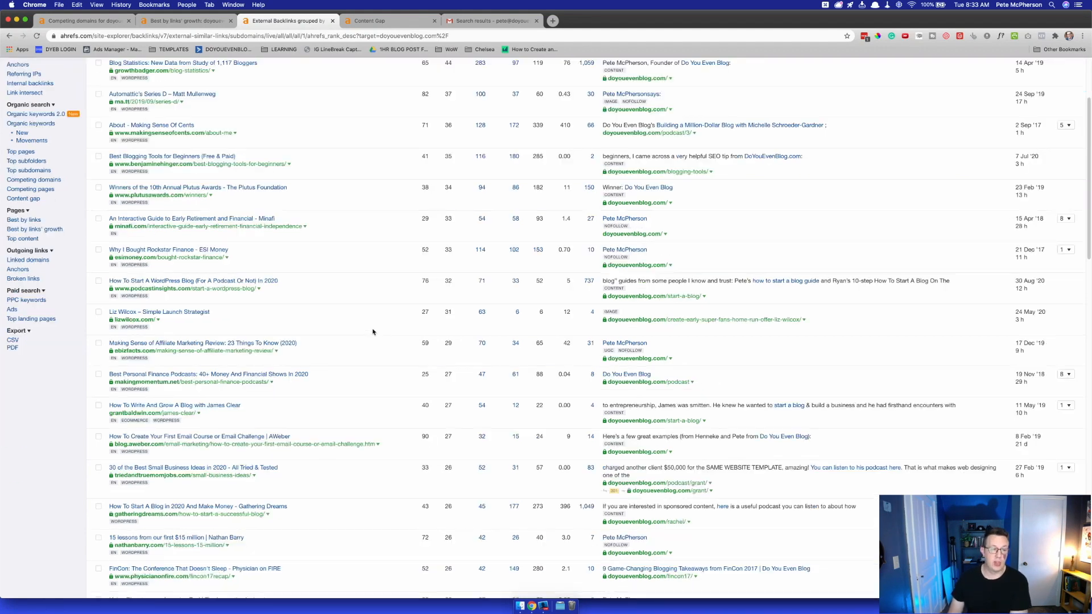
scroll(377, 330, "up", 5)
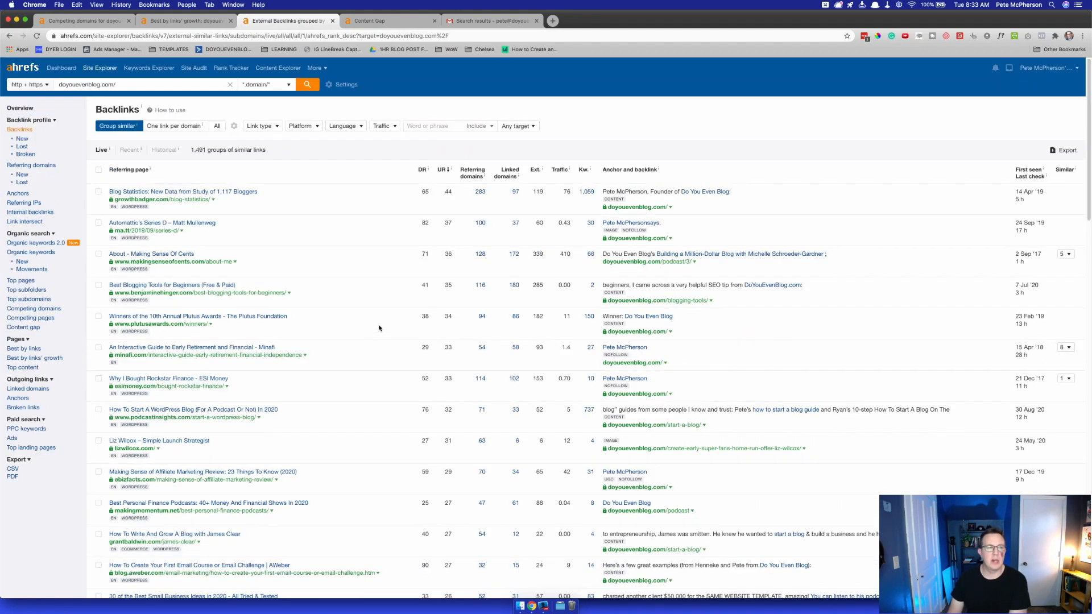
left_click(33, 243)
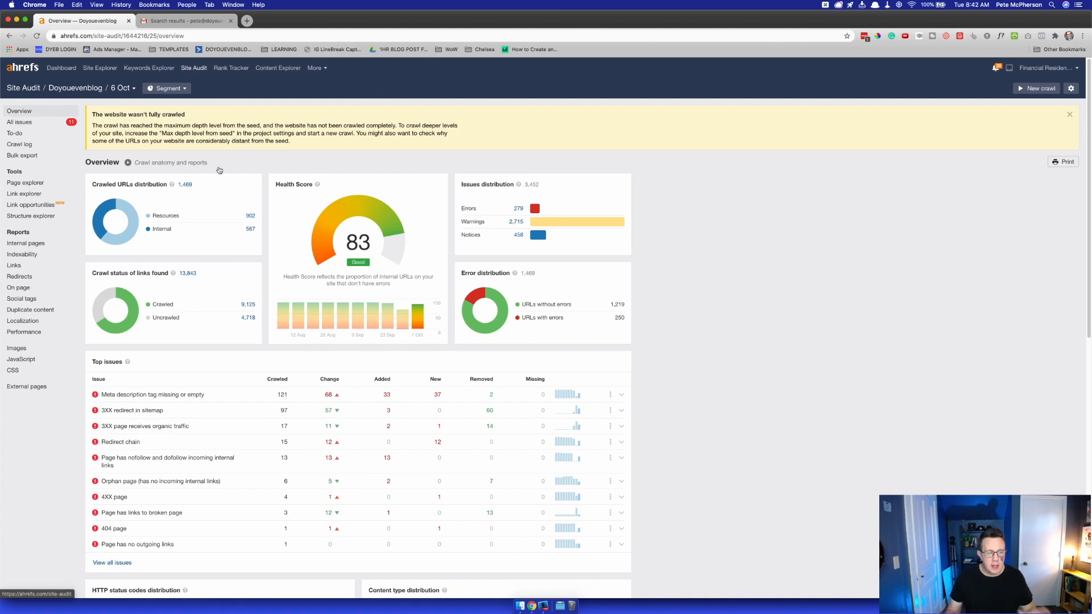
- Review the Site Audit overview of Doyouevenblog and expand the "Meta description tag missing or empty" and "3XX redirect in sitemap" issues
scroll(223, 201, "down", 1)
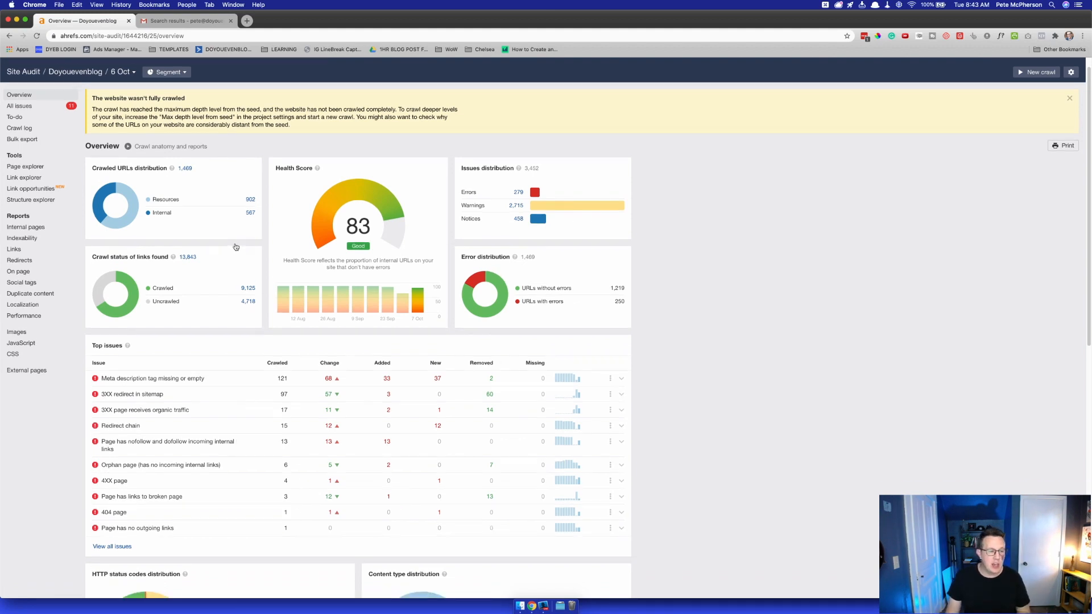
scroll(239, 244, "down", 5)
scroll(243, 245, "up", 5)
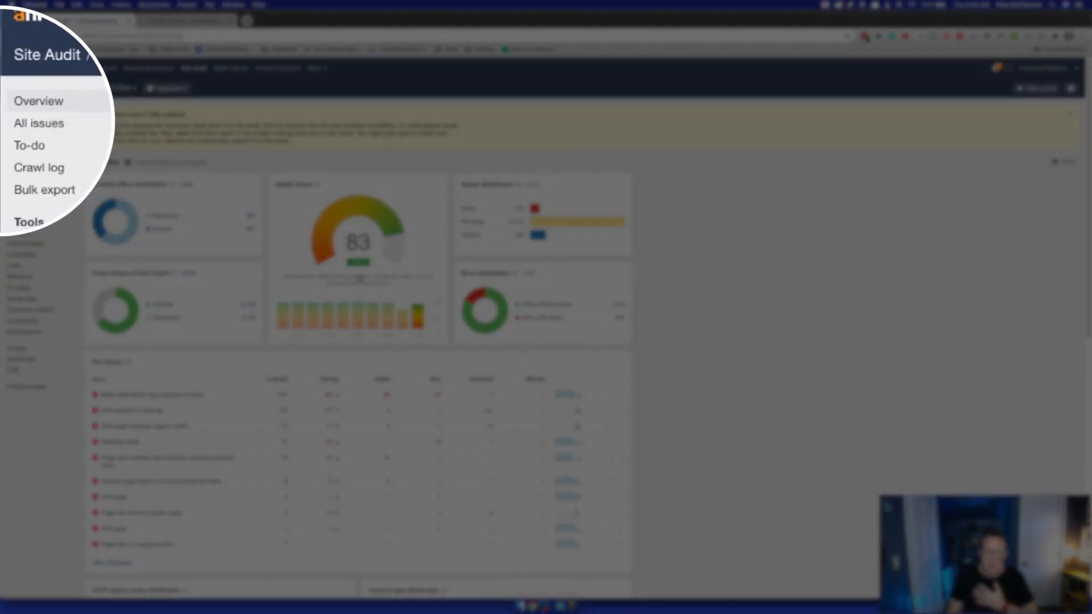
scroll(333, 256, "down", 1)
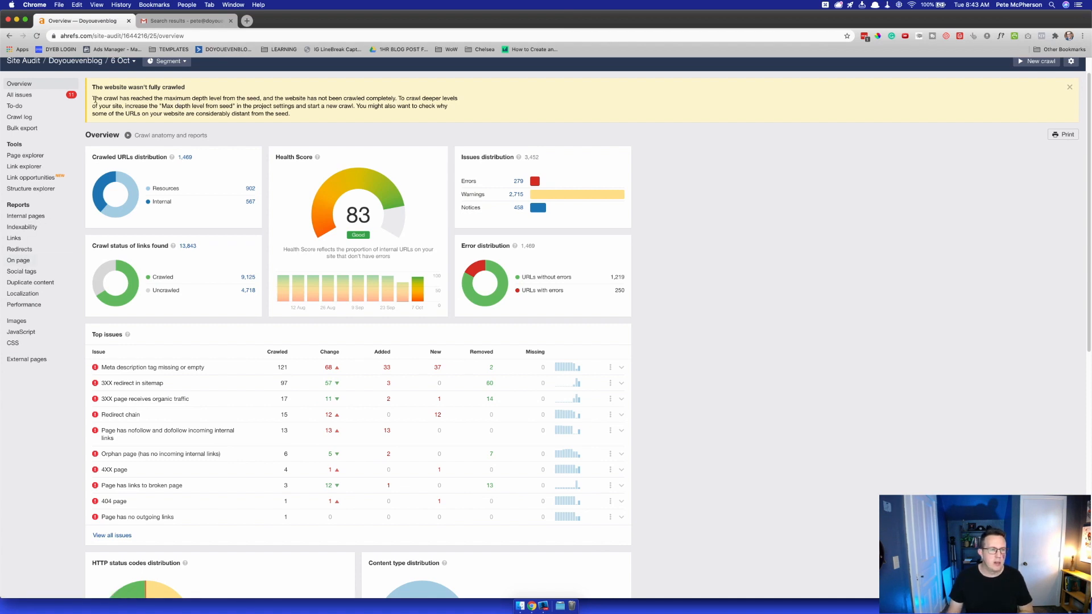
scroll(118, 276, "down", 1)
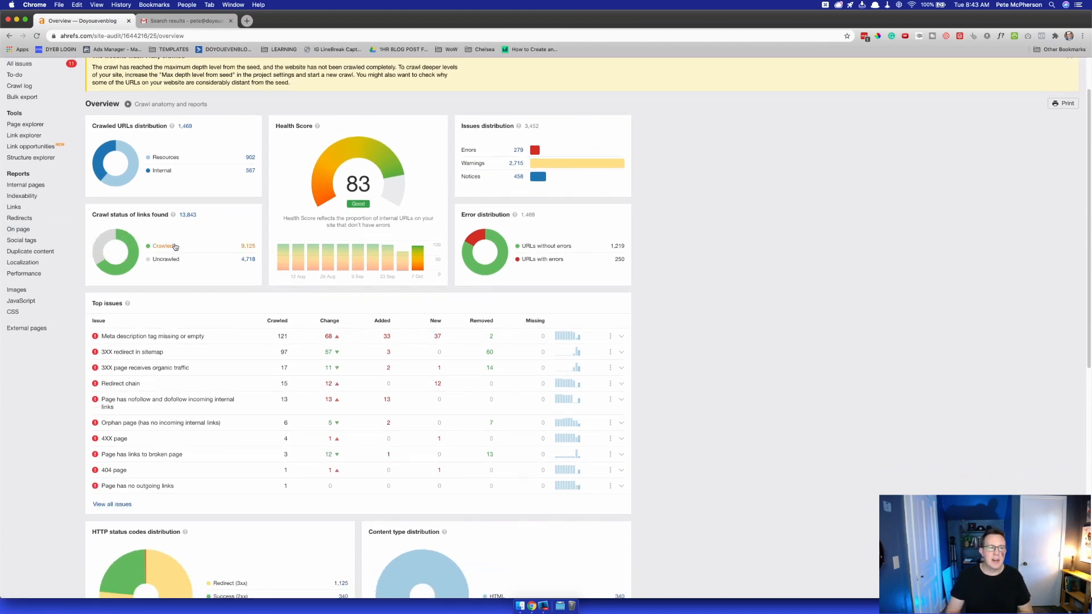
scroll(175, 246, "down", 1)
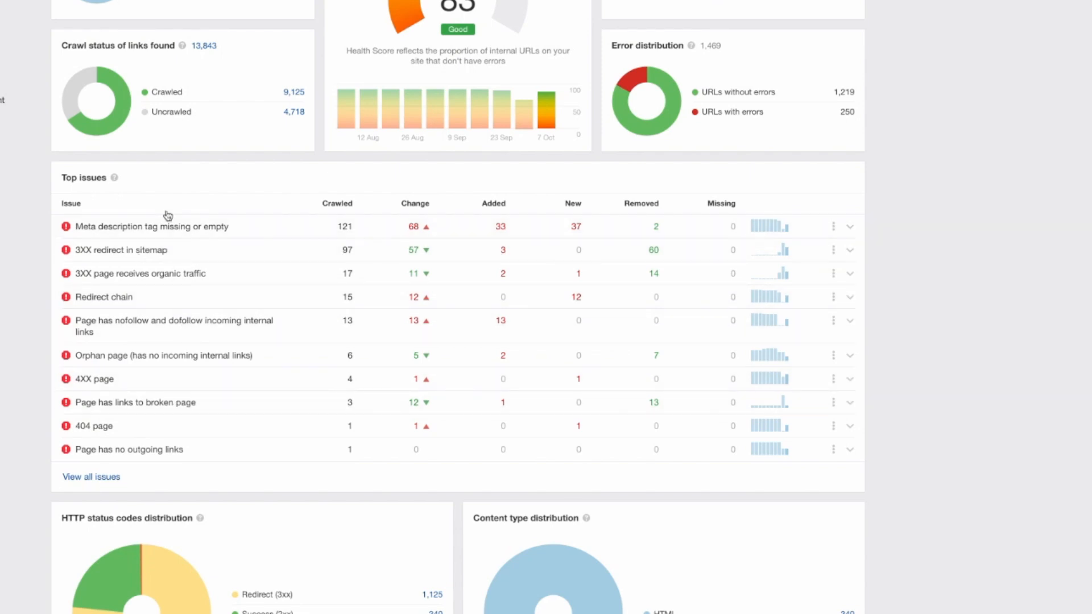
left_click(174, 230)
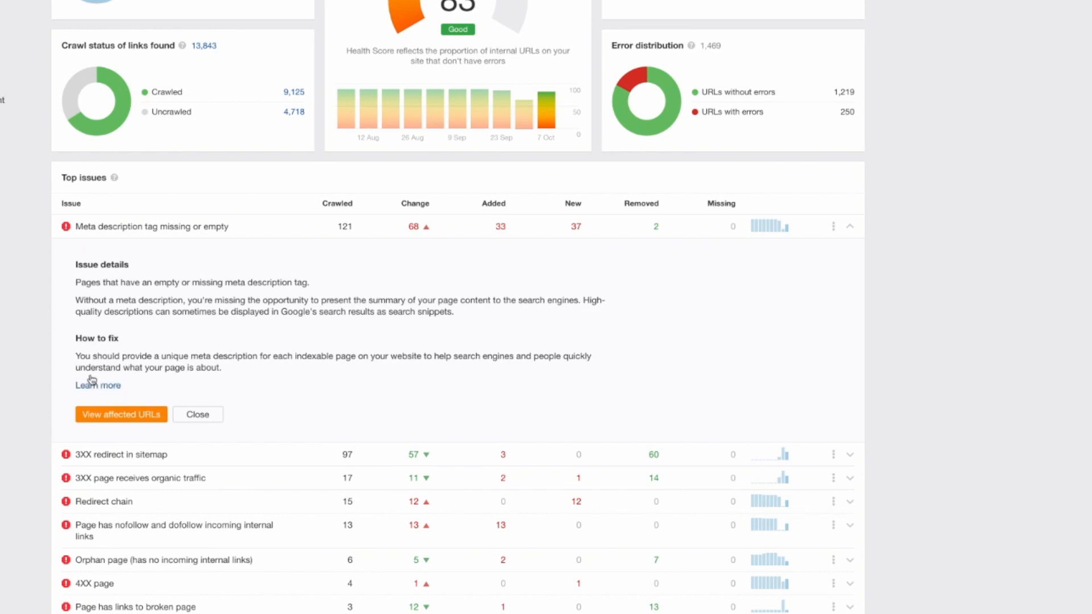
left_click(135, 455)
scroll(236, 489, "down", 3)
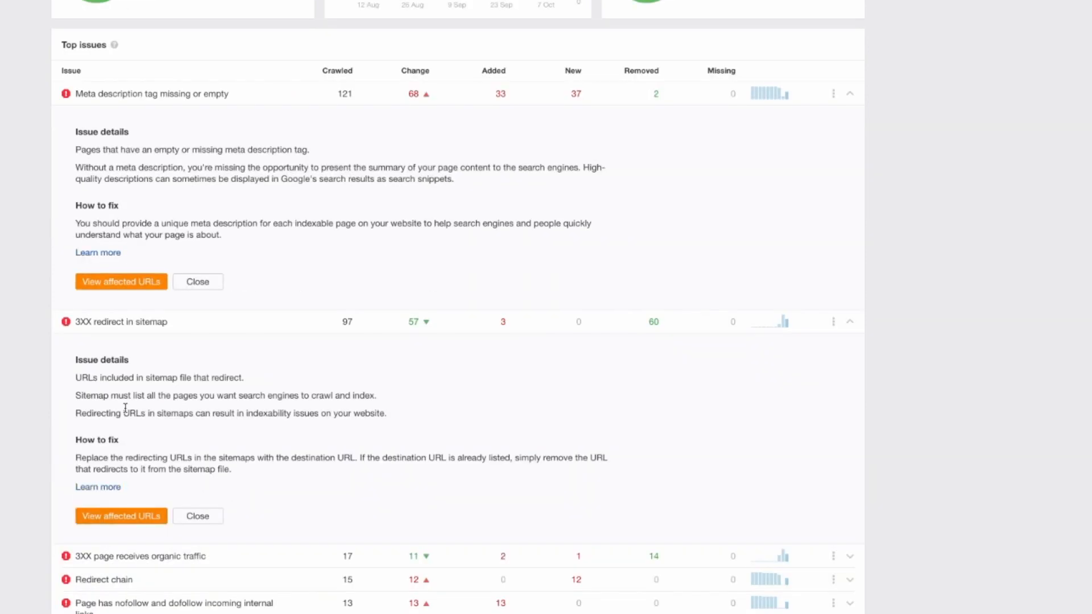
- Read the fix advice for "3XX redirect in sitemap", view its help article in a new tab, and close that tab
left_click_drag(87, 378, 159, 438)
left_click(157, 439)
double_click(95, 459)
left_click(96, 459)
right_click(111, 488)
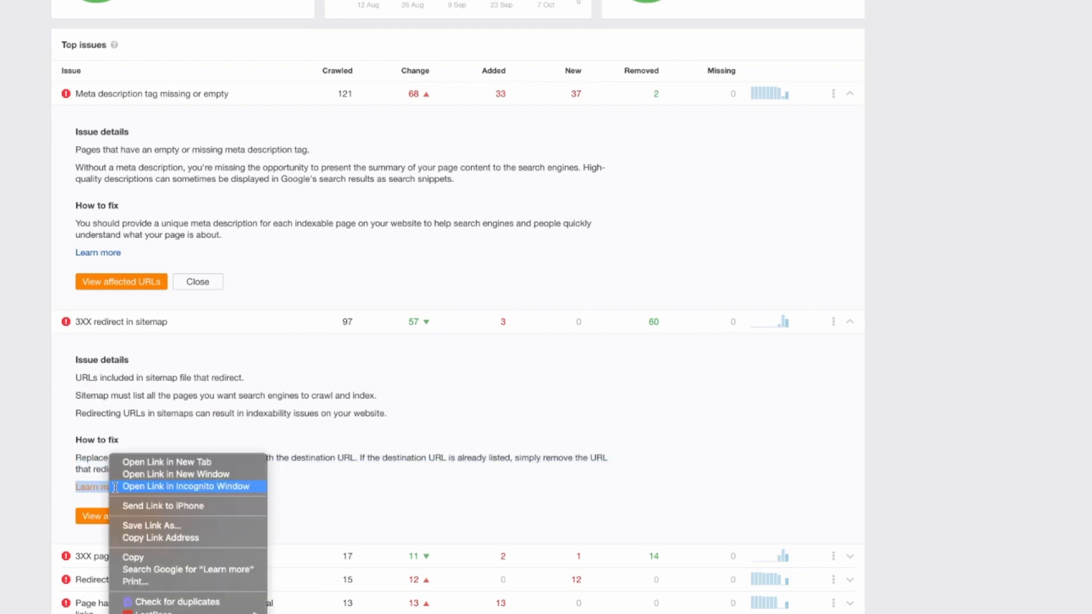
left_click(130, 466)
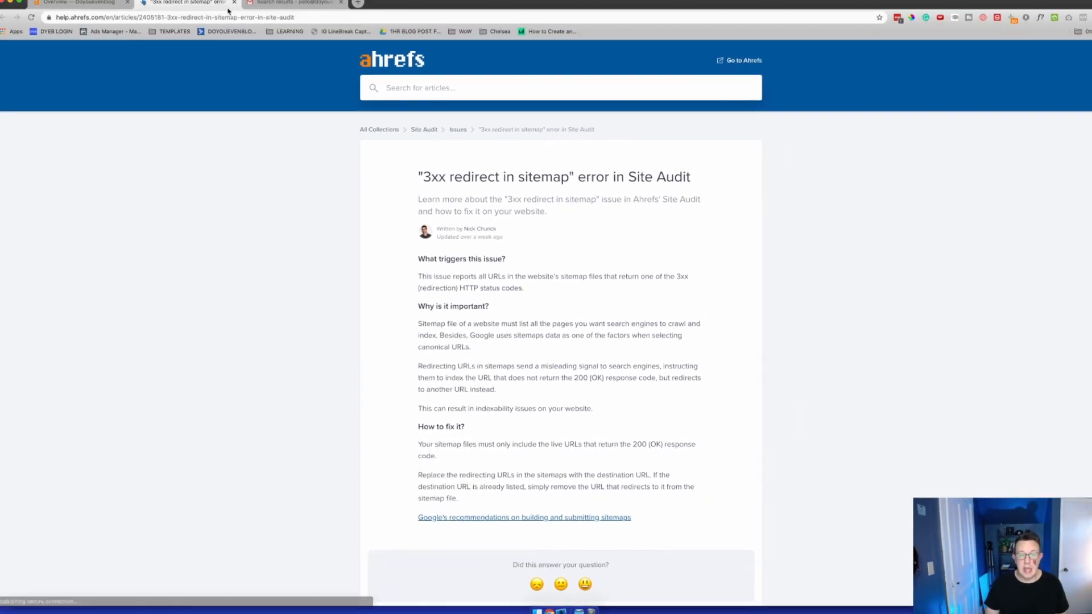
scroll(404, 349, "down", 4)
scroll(398, 351, "up", 5)
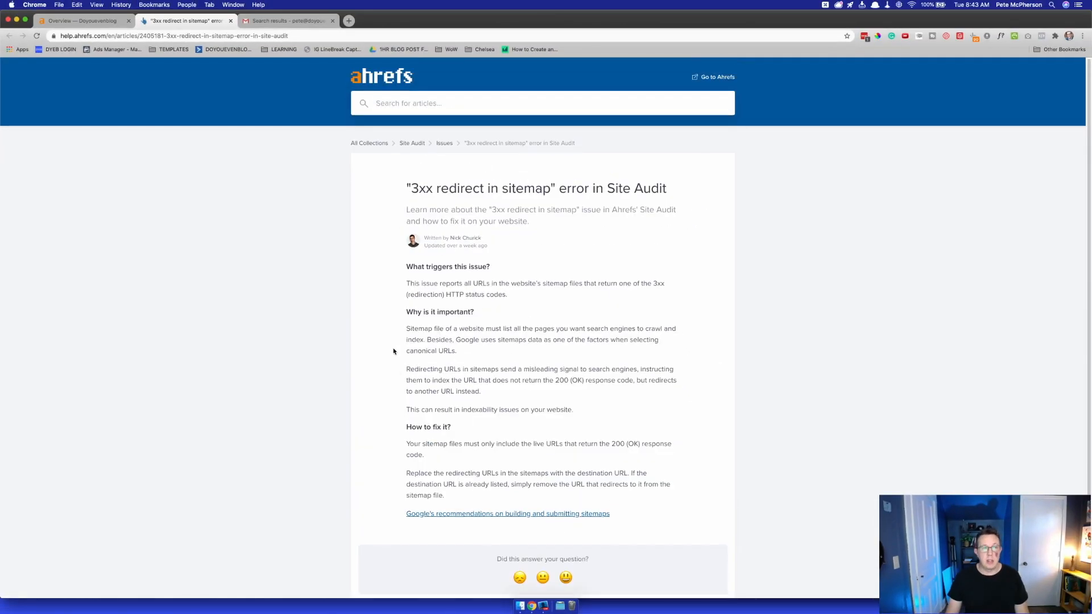
key("super+w")
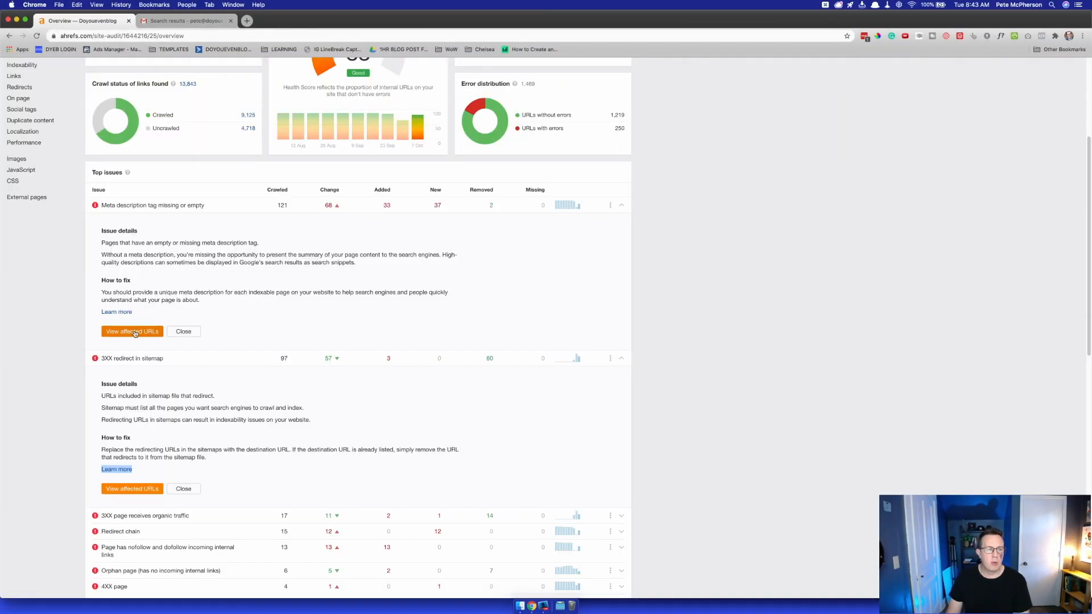
- Collapse the details of the "3XX redirect in sitemap" and "Meta description tag missing or empty" issues
scroll(139, 318, "down", 2)
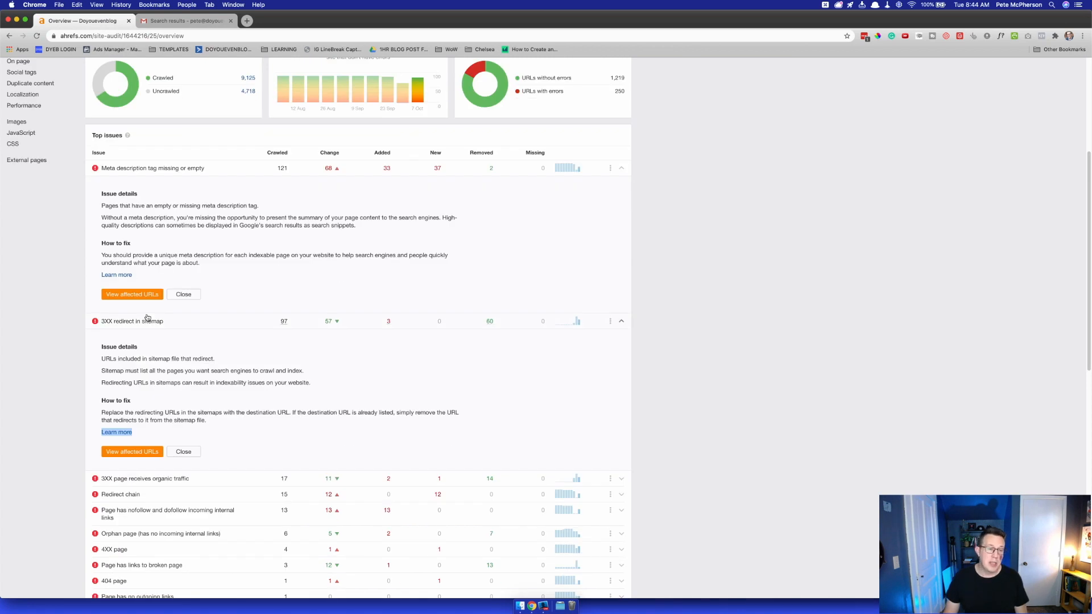
scroll(151, 330, "down", 5)
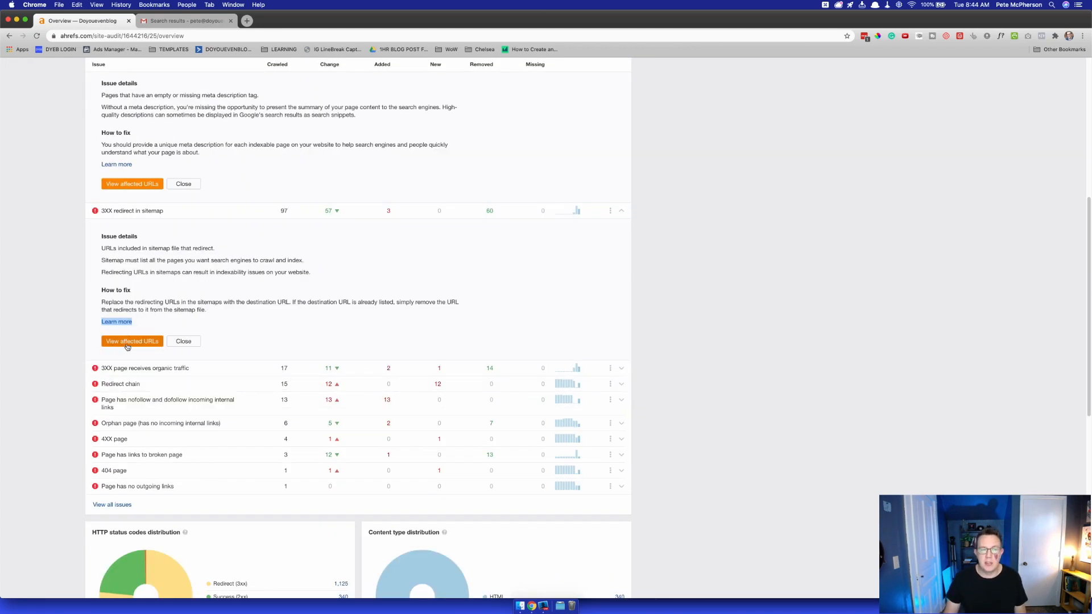
left_click(203, 219)
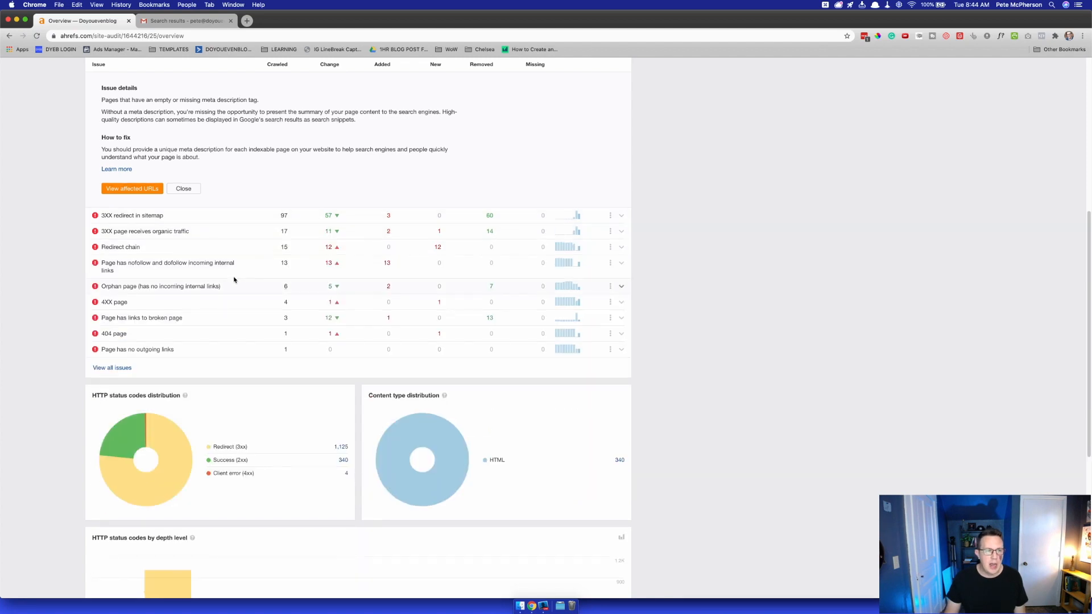
scroll(210, 224, "up", 9)
left_click(196, 257)
scroll(198, 263, "down", 1)
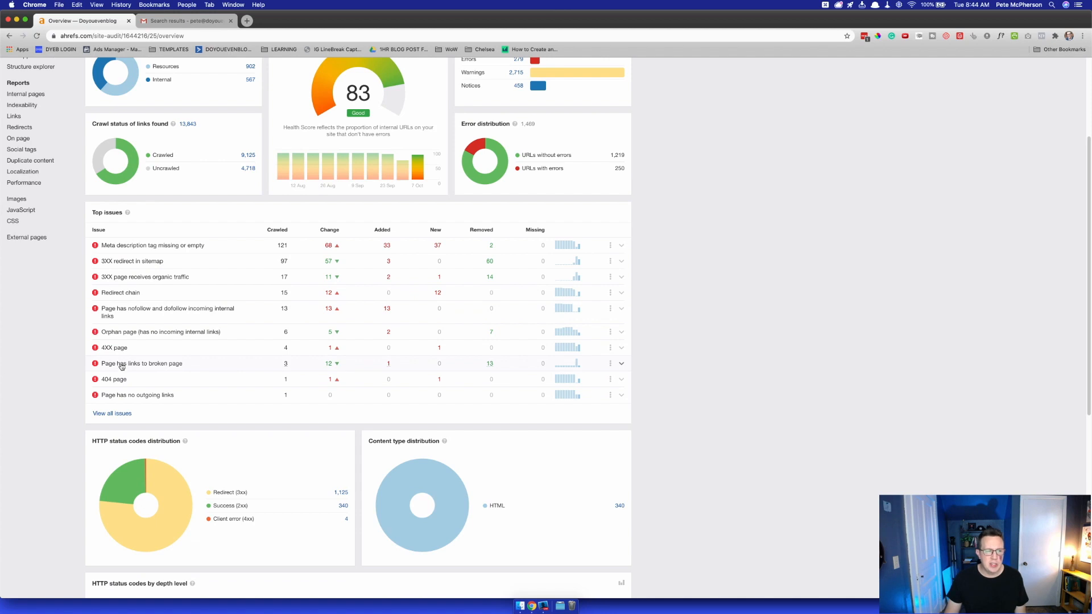
- Expand the "Page has links to broken page" issue and examine its affected URLs across all table columns
left_click(182, 364)
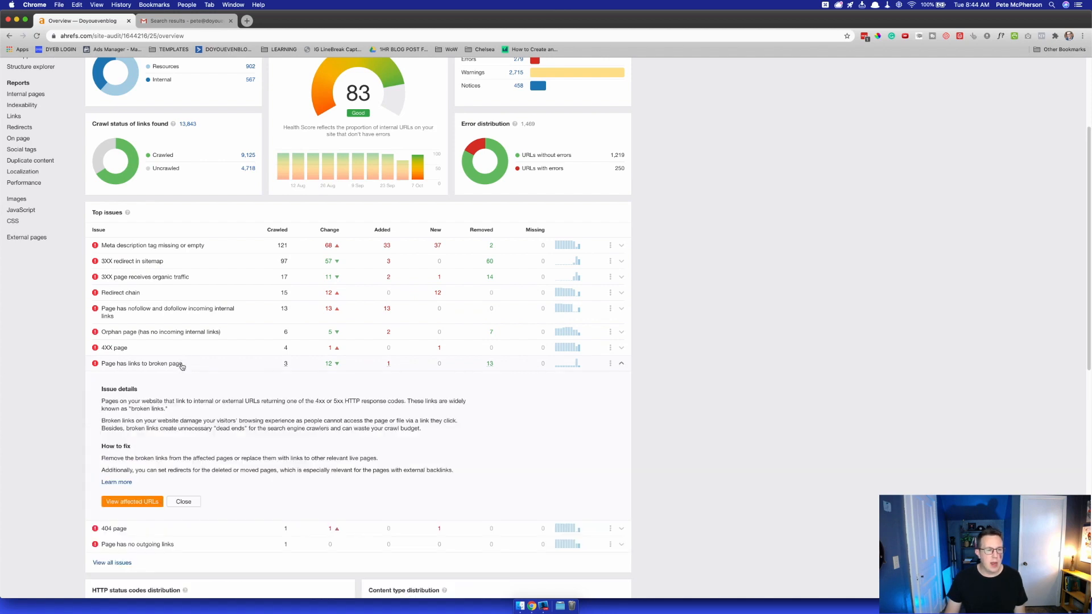
scroll(179, 365, "down", 1)
left_click(133, 486)
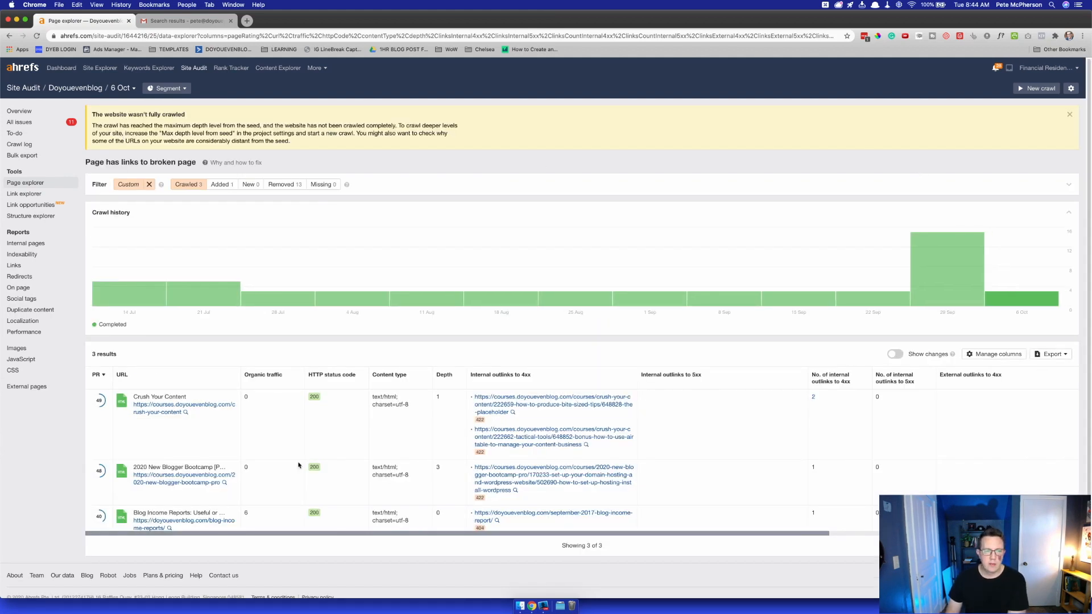
scroll(316, 452, "down", 1)
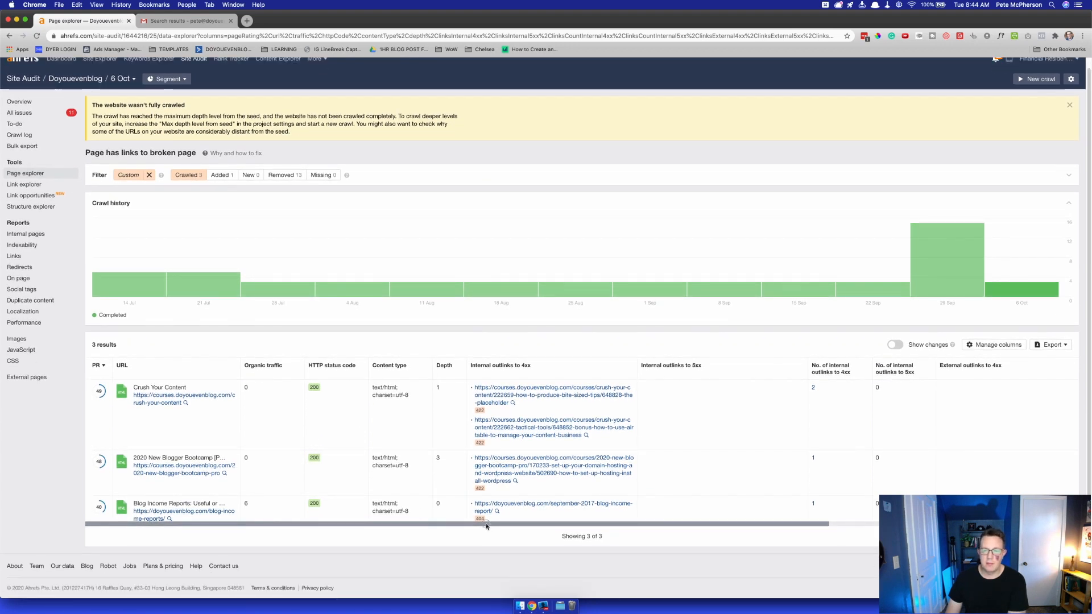
scroll(485, 526, "right", 5)
scroll(453, 524, "left", 5)
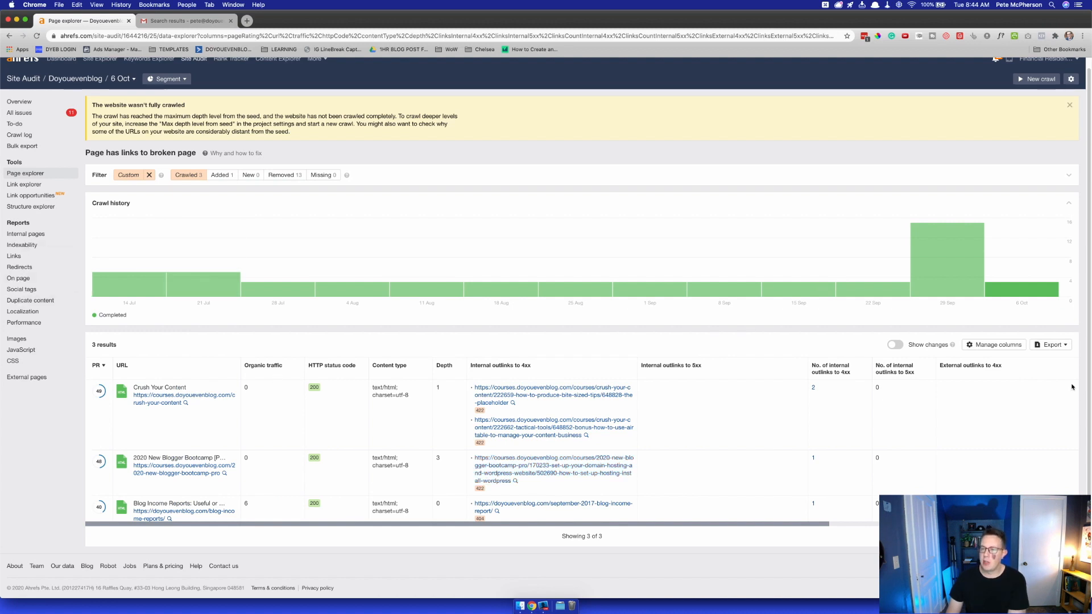
- Check the export options for the broken-link results, and inspect the broken internal outlink listed for the Blog Income Reports page
left_click(1051, 345)
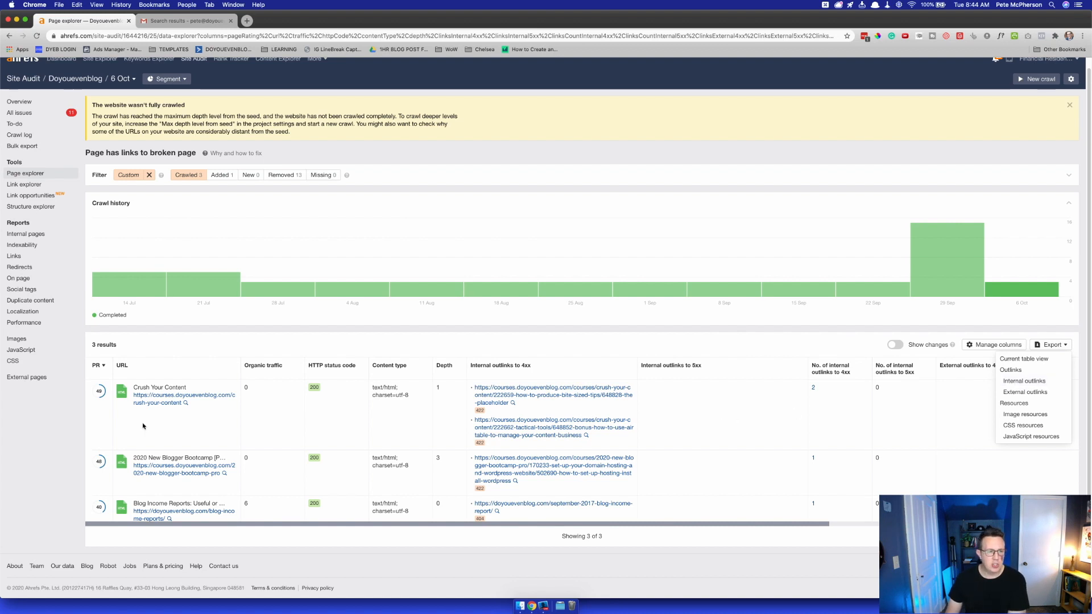
left_click(165, 433)
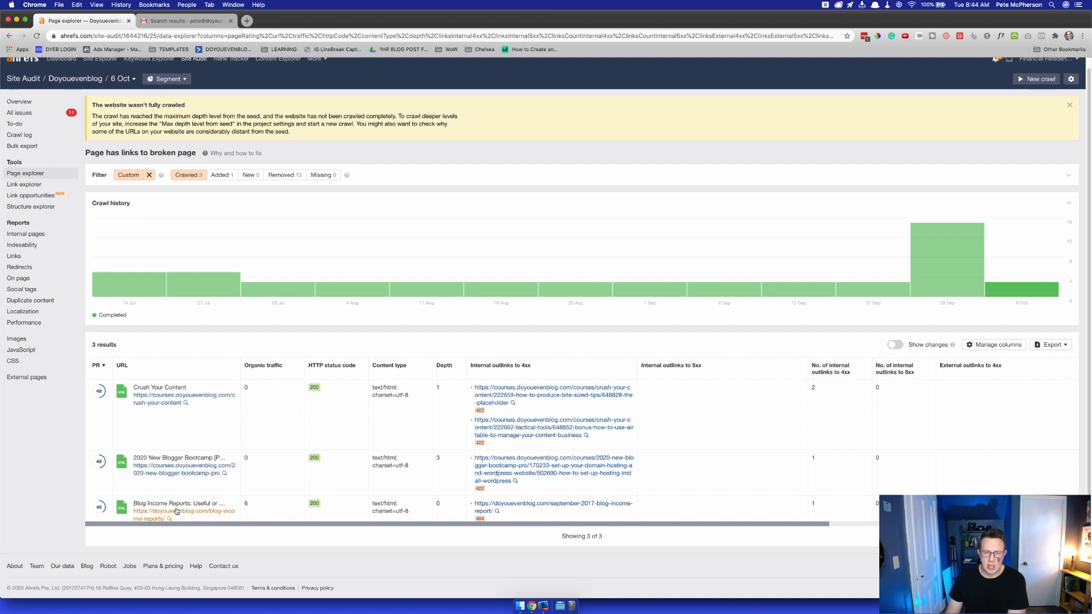
right_click(507, 508)
left_click(746, 514)
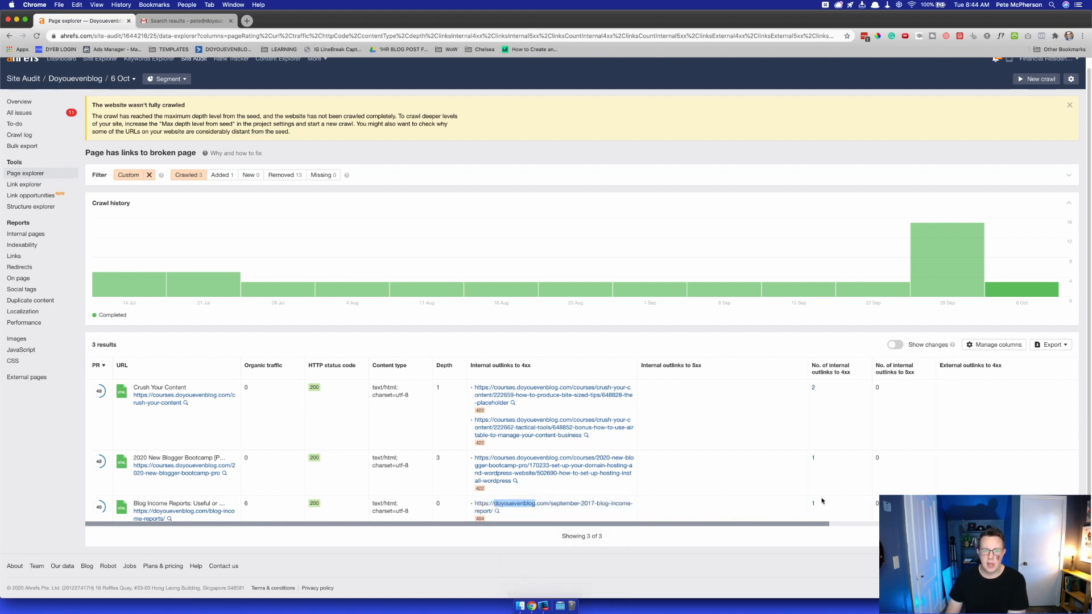
left_click(726, 523)
- Return to the Site Audit overview and bring its Top issues list into view
scroll(398, 285, "up", 1)
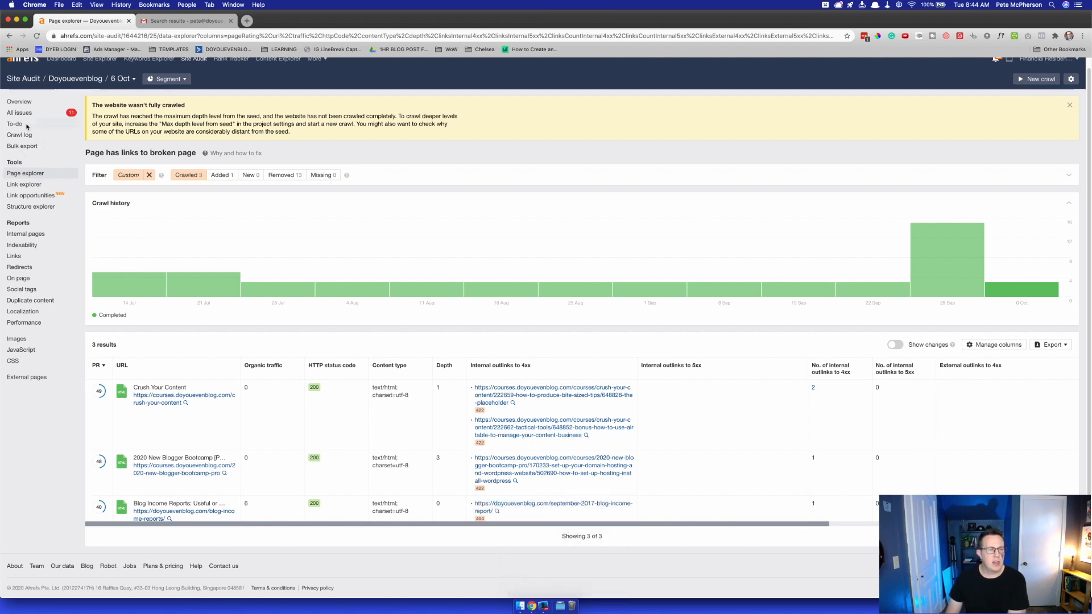
left_click(27, 102)
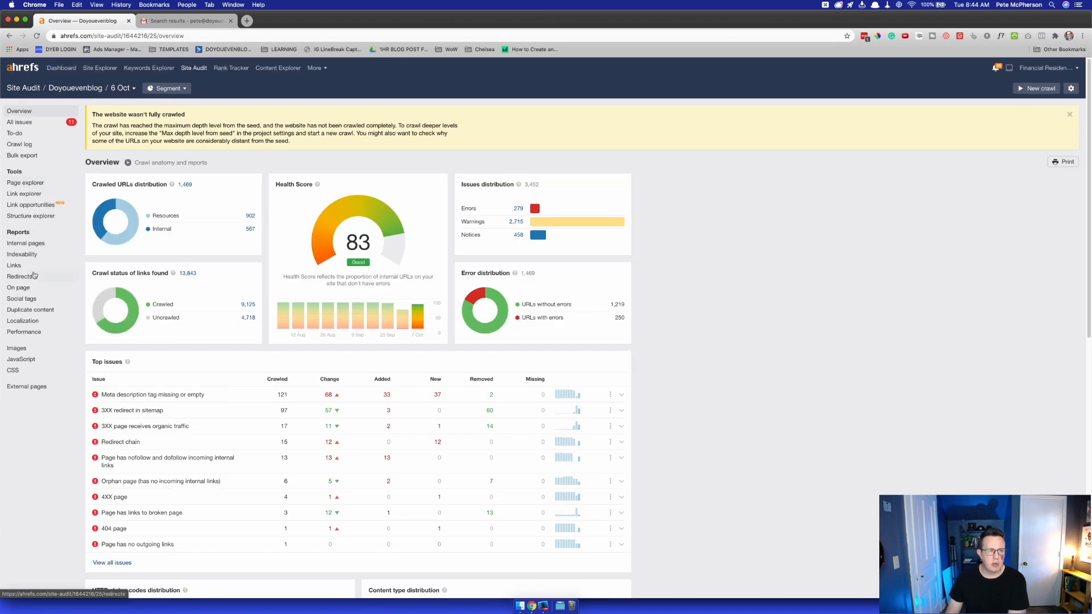
scroll(341, 393, "down", 1)
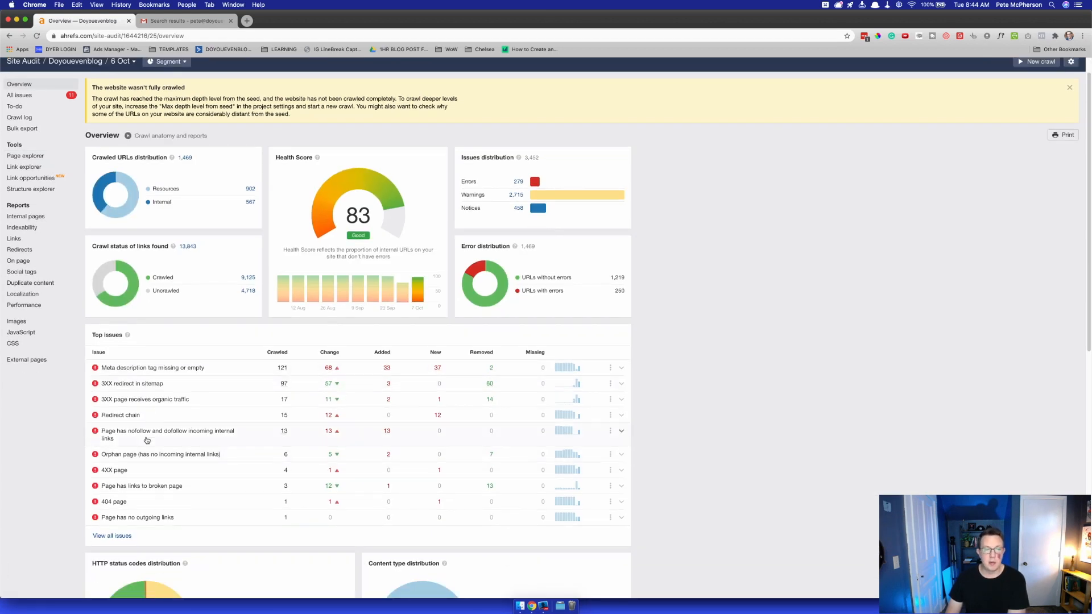
- Open the full list of Site Audit issues and review its Internal pages, Indexability and Links groups
scroll(177, 418, "up", 1)
scroll(197, 450, "down", 4)
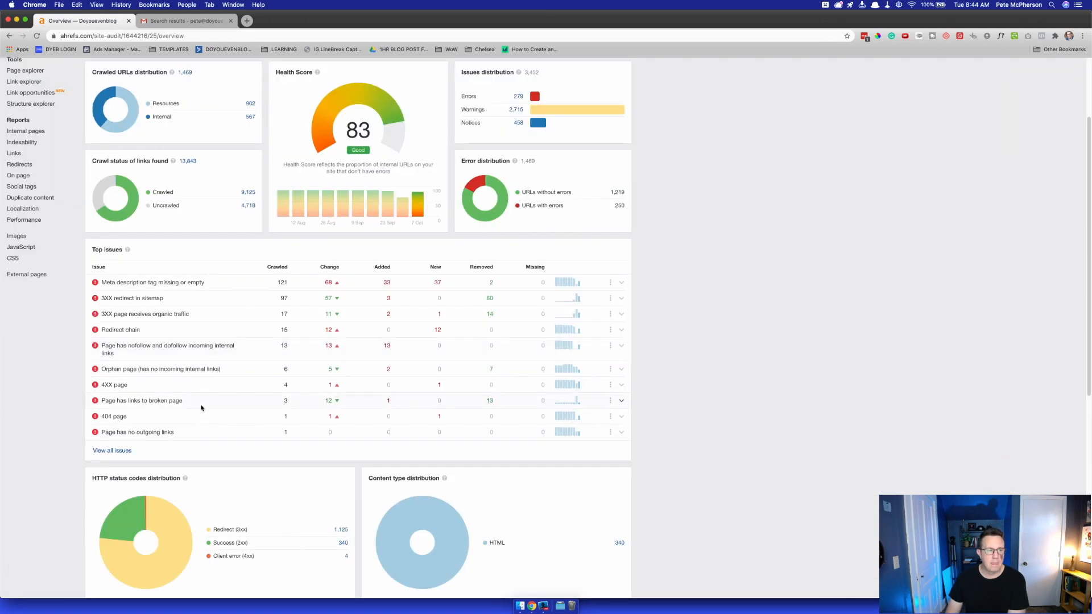
left_click(113, 450)
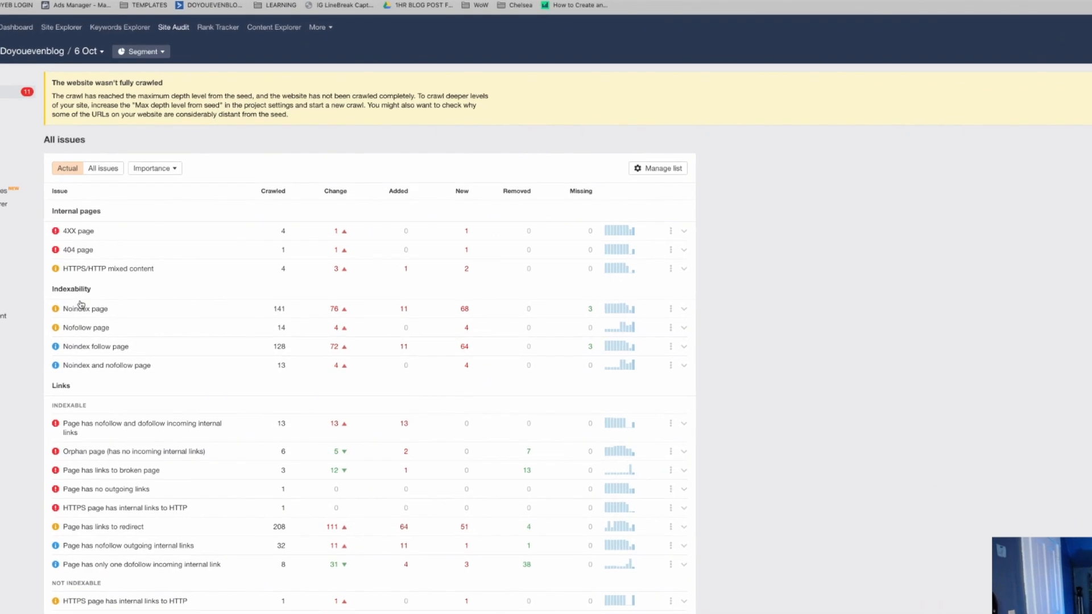
scroll(89, 348, "down", 1)
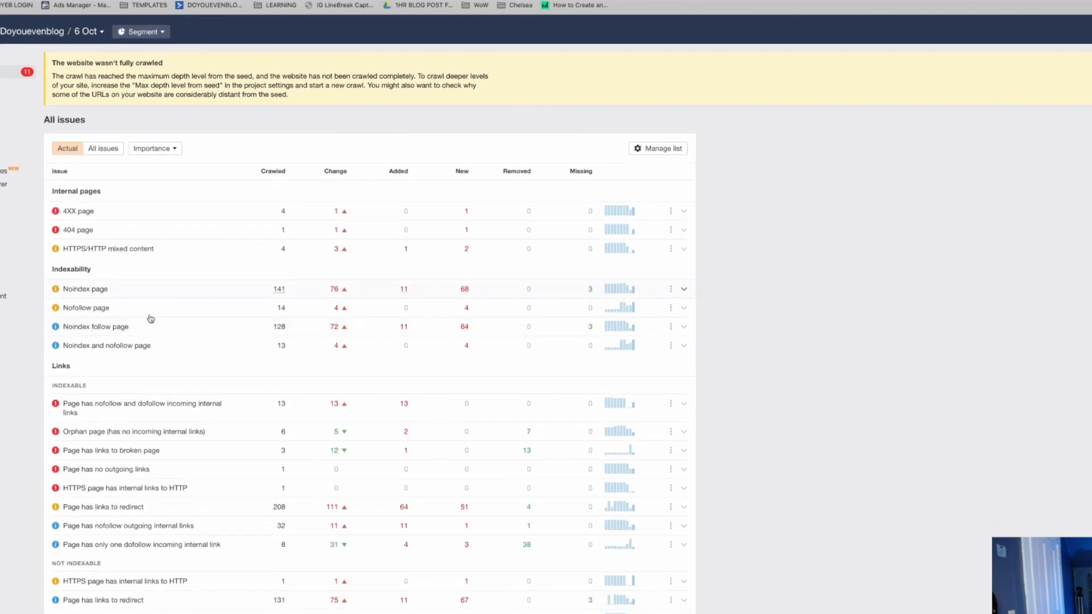
scroll(90, 341, "down", 5)
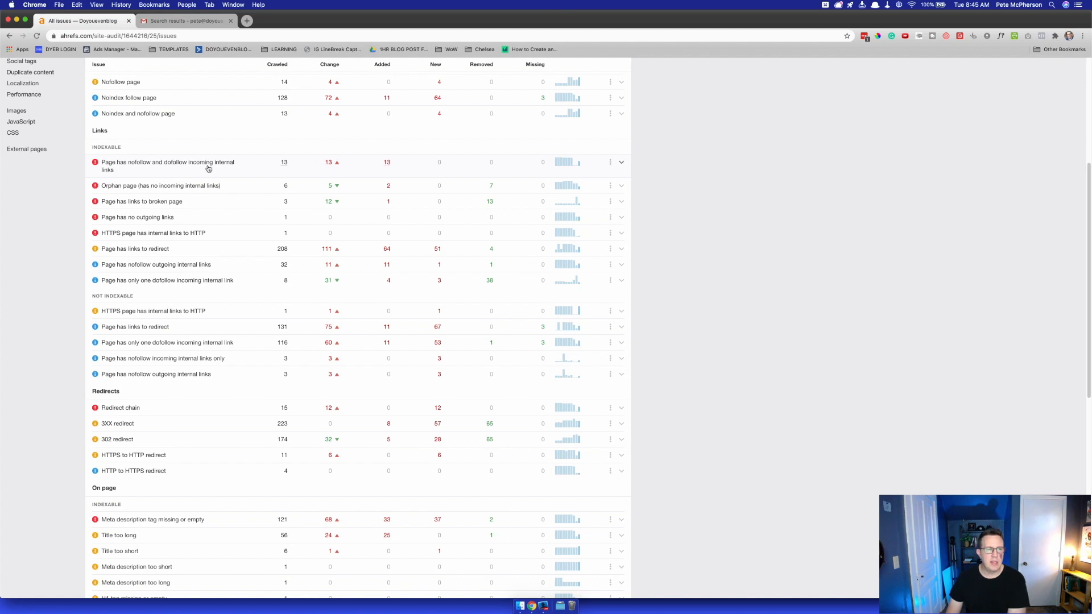
- Expand the "Page has nofollow and dofollow incoming internal links" issue to read its details and fix advice, and collapse it again
left_click(208, 168)
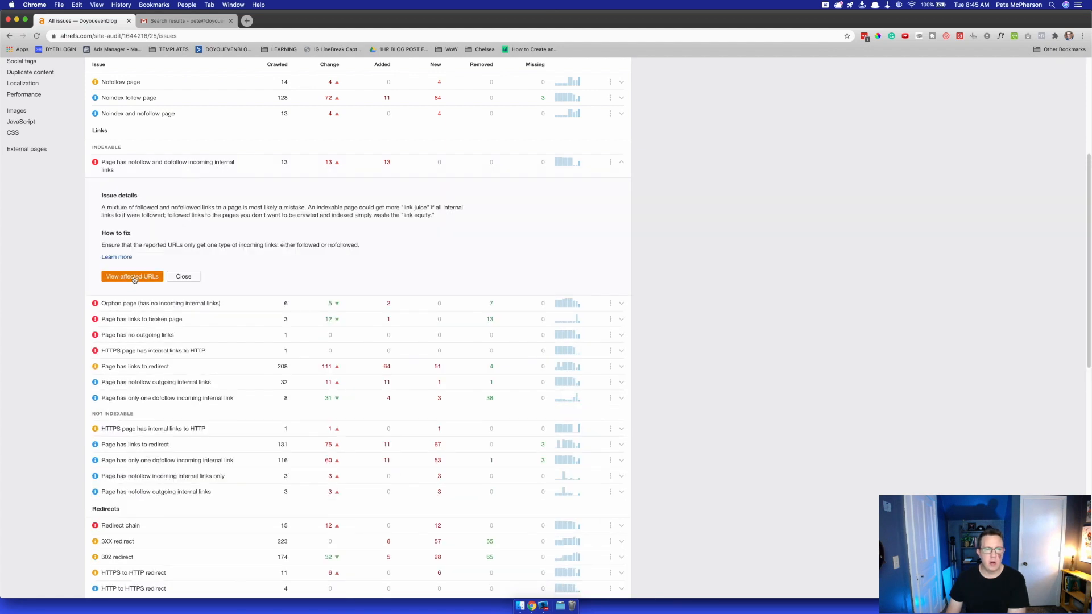
left_click(184, 277)
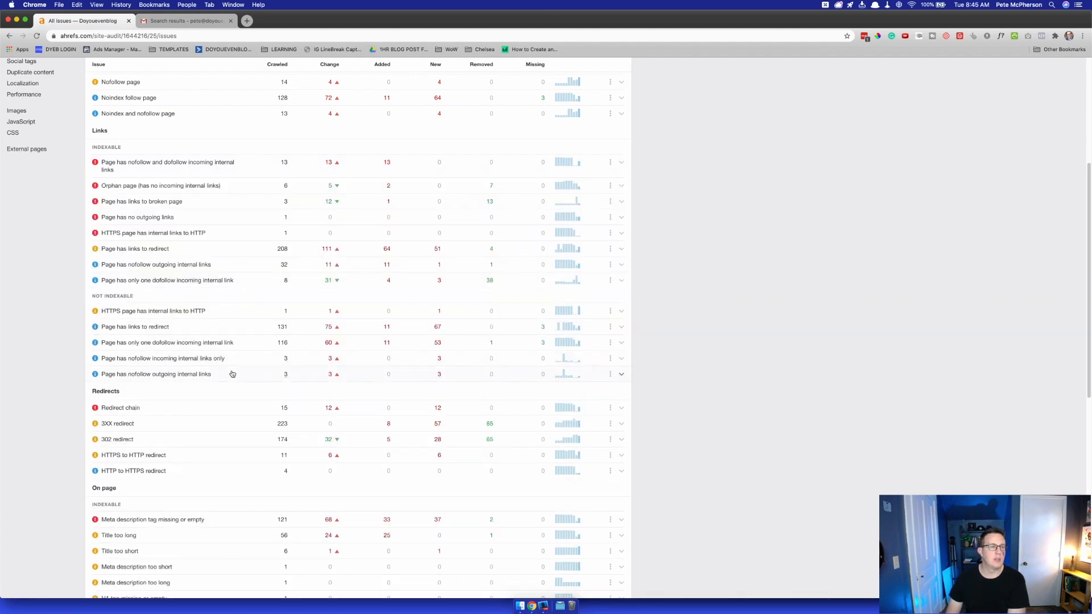
scroll(232, 374, "up", 5)
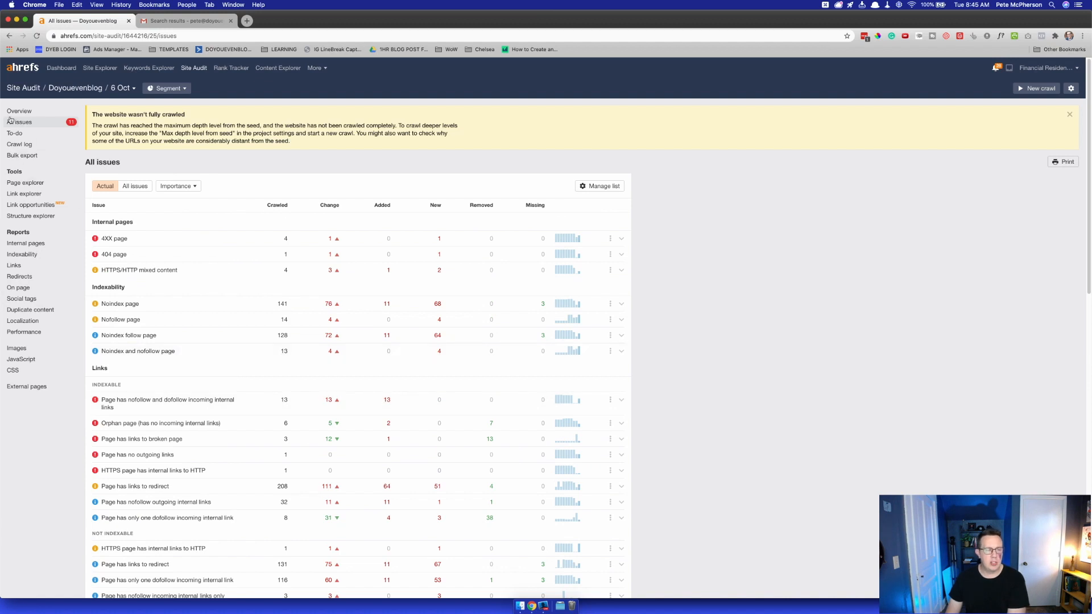
- Look at the Links report, and examine the title, meta description and H1 charts in the On page report
left_click(22, 265)
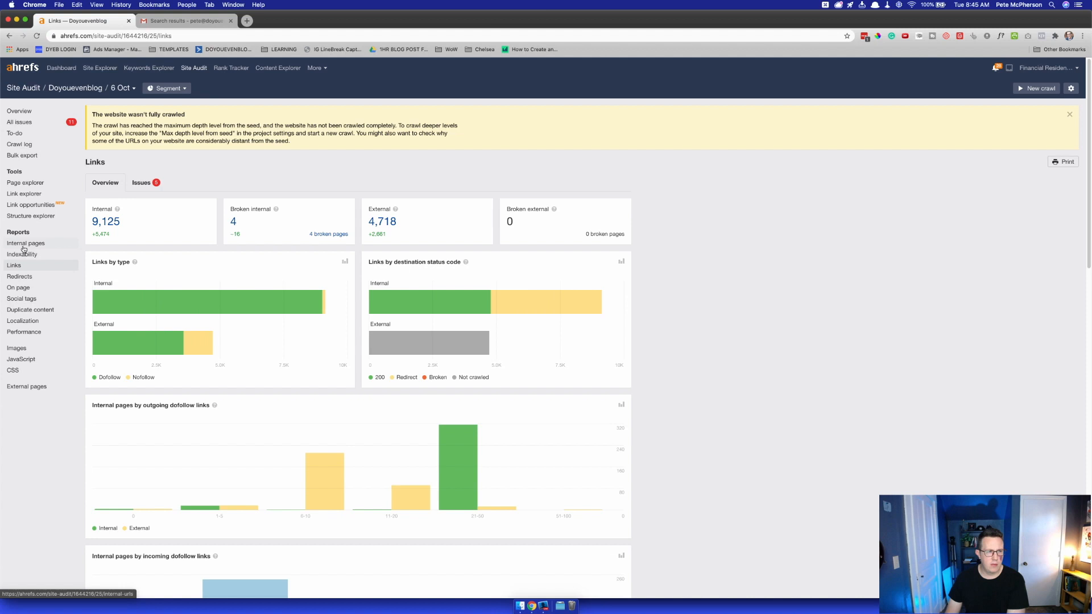
left_click(23, 288)
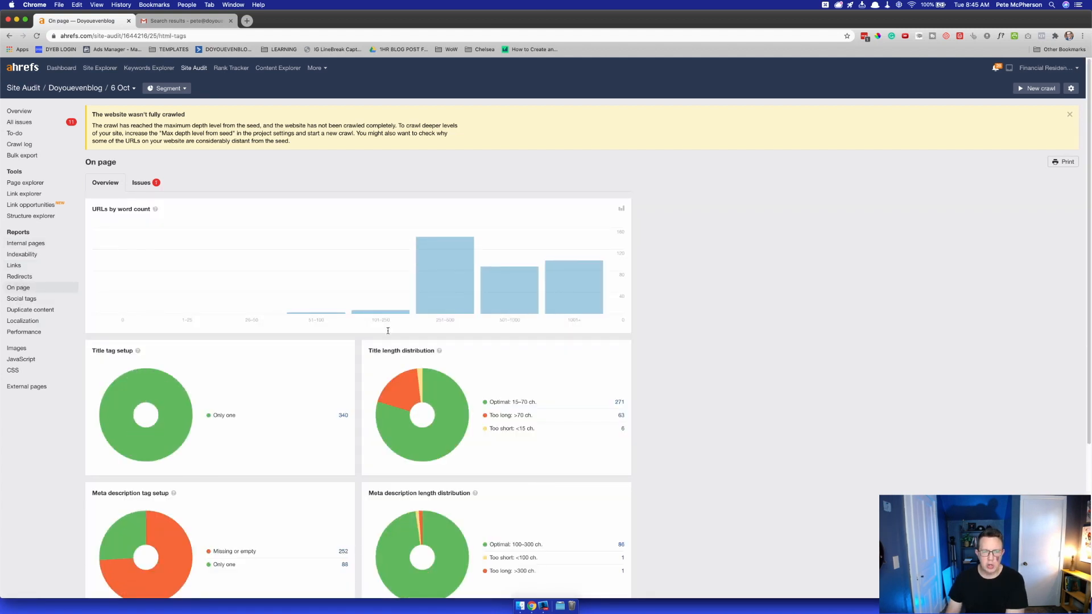
scroll(387, 318, "down", 4)
scroll(388, 318, "down", 2)
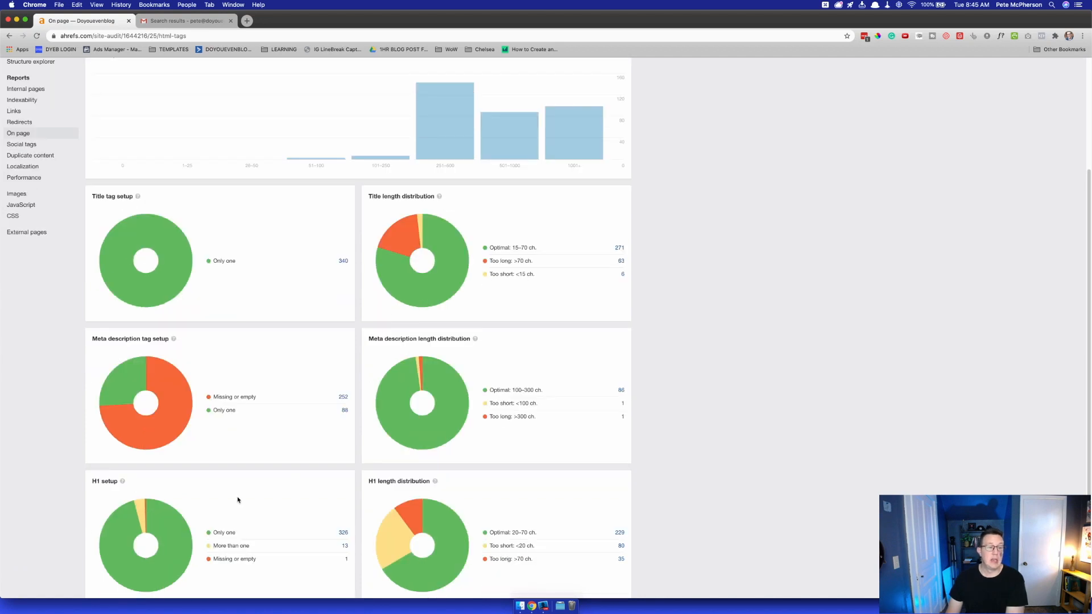
mouse_move(176, 531)
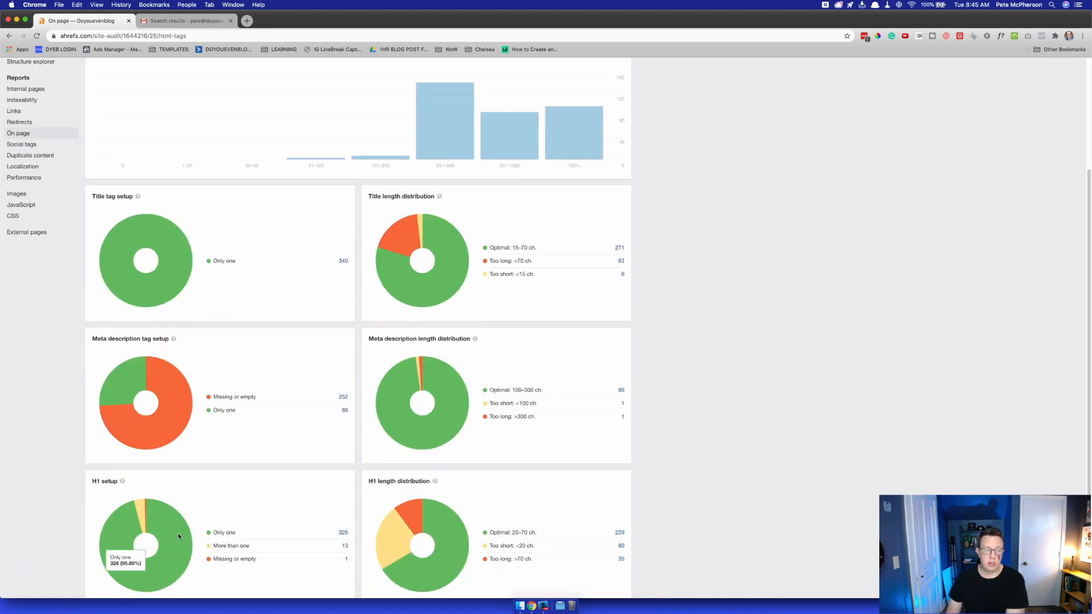
scroll(255, 452, "down", 2)
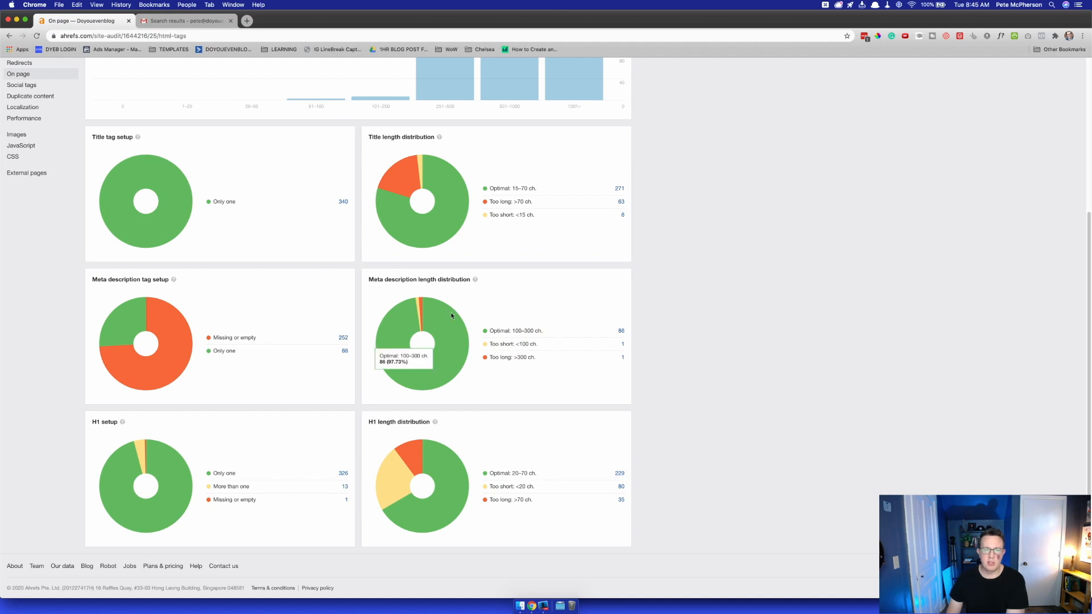
- From the On page report, inspect the too-long (>300 ch.) meta description, and list the pages with too-short (<15 ch.) titles
left_click(502, 360)
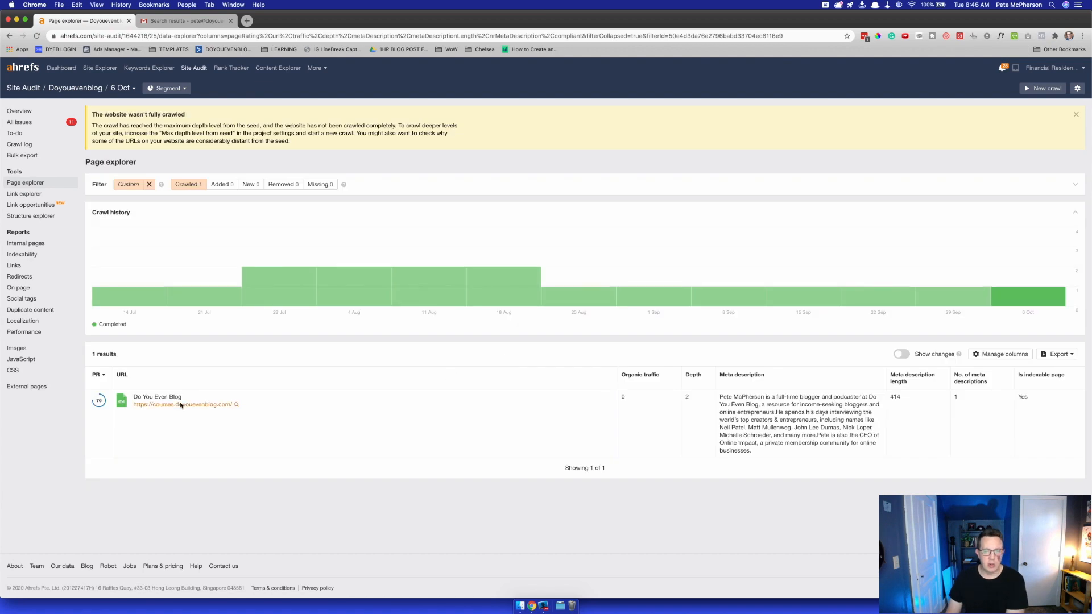
triple_click(762, 420)
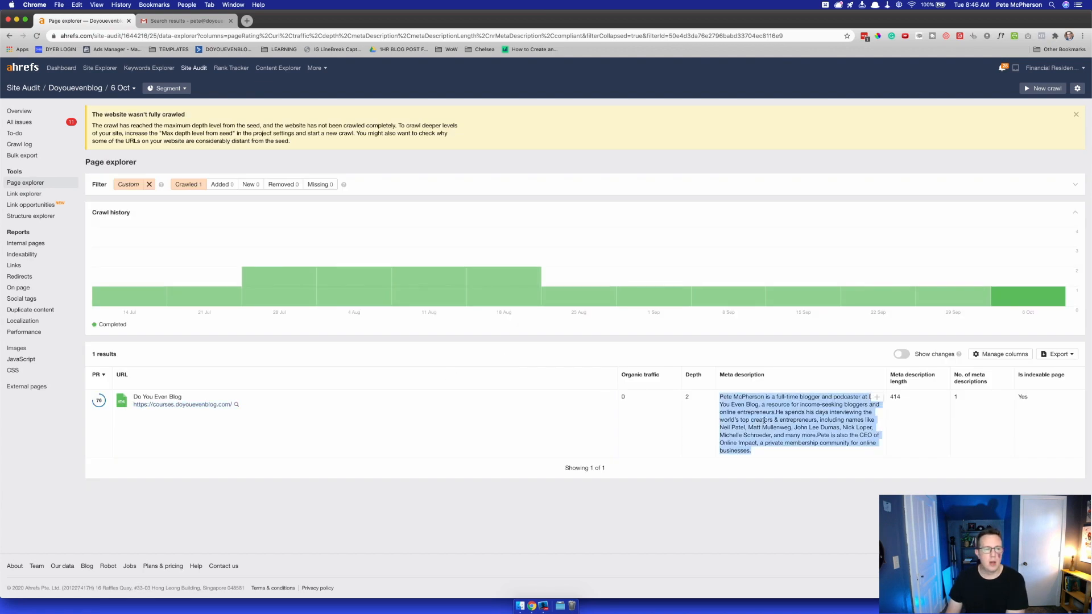
left_click(244, 438)
left_click(9, 36)
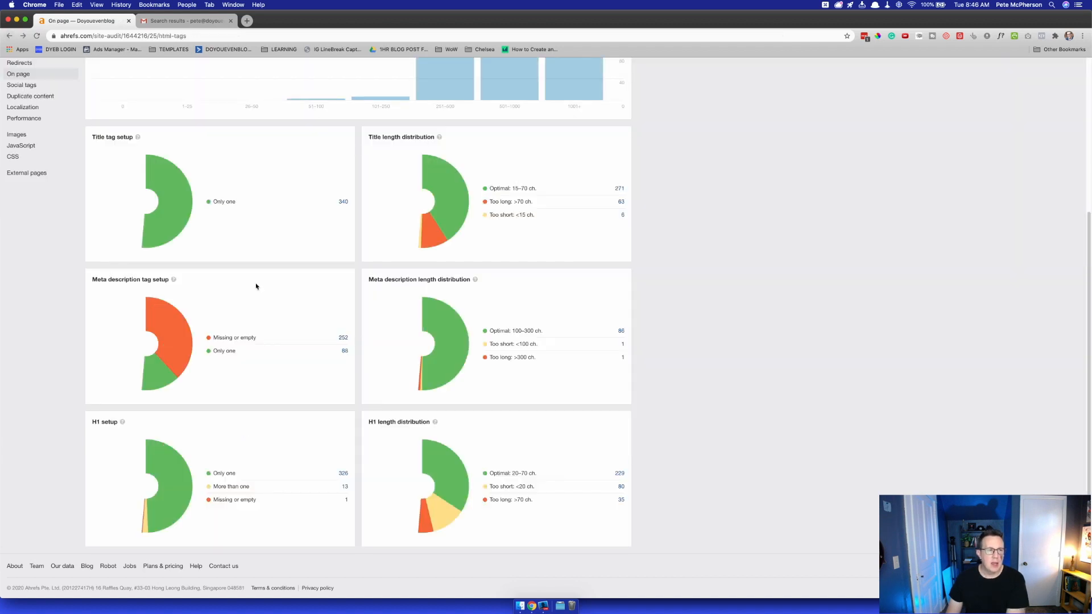
scroll(227, 341, "up", 5)
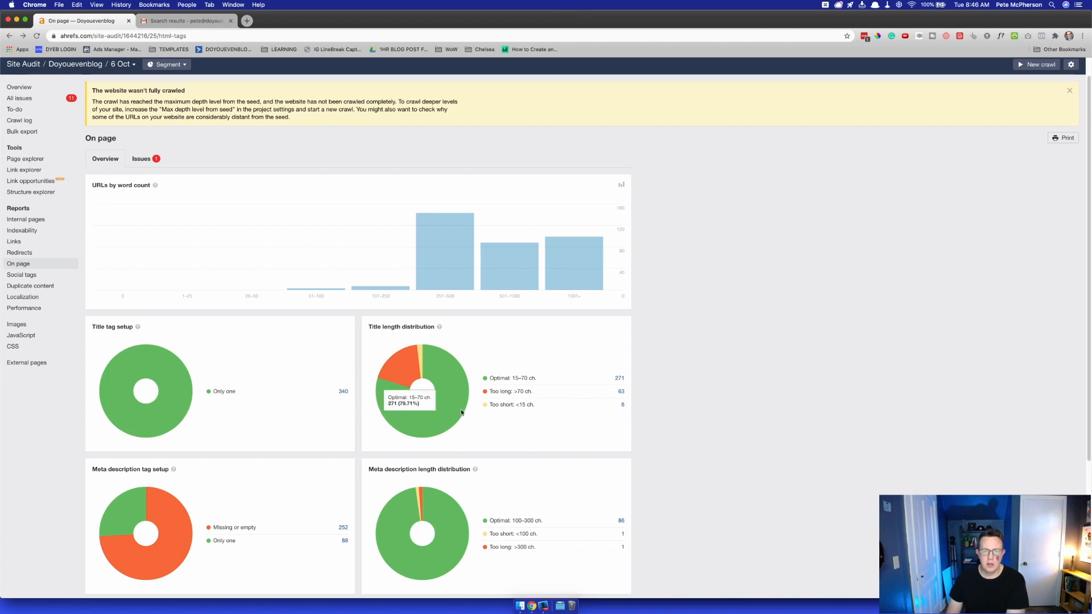
left_click(506, 403)
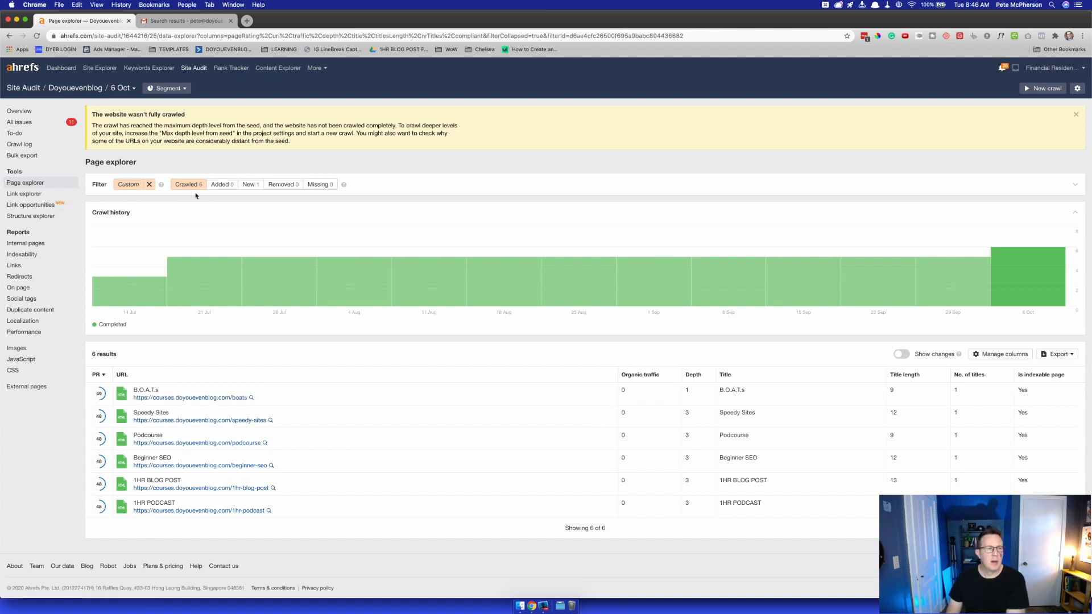
- View the Duplicate content report, and review the Internal pages report from its totals down to the top subdomains
left_click(29, 311)
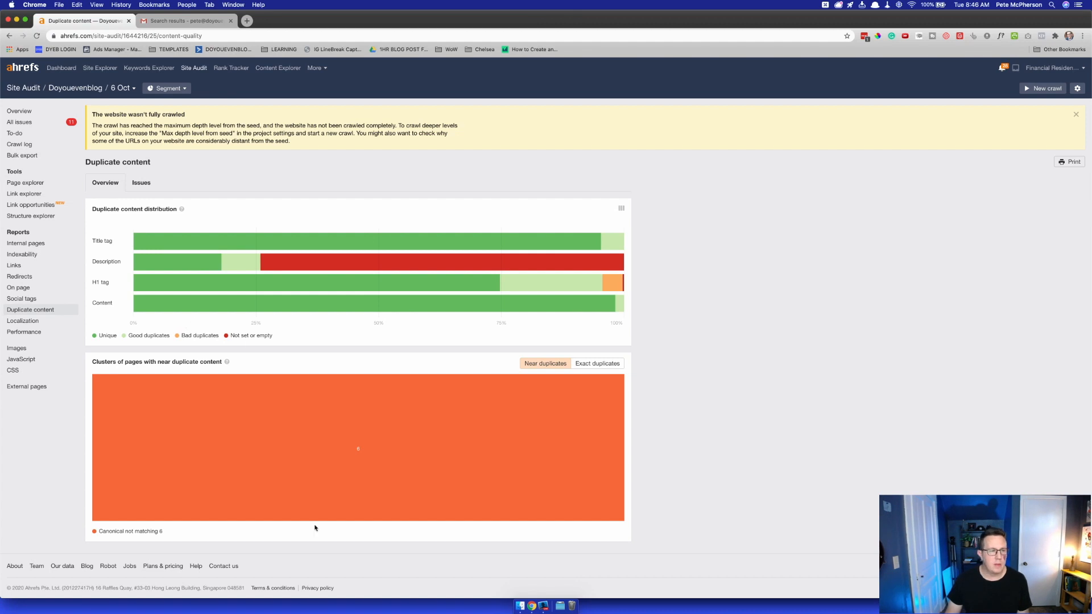
left_click(25, 244)
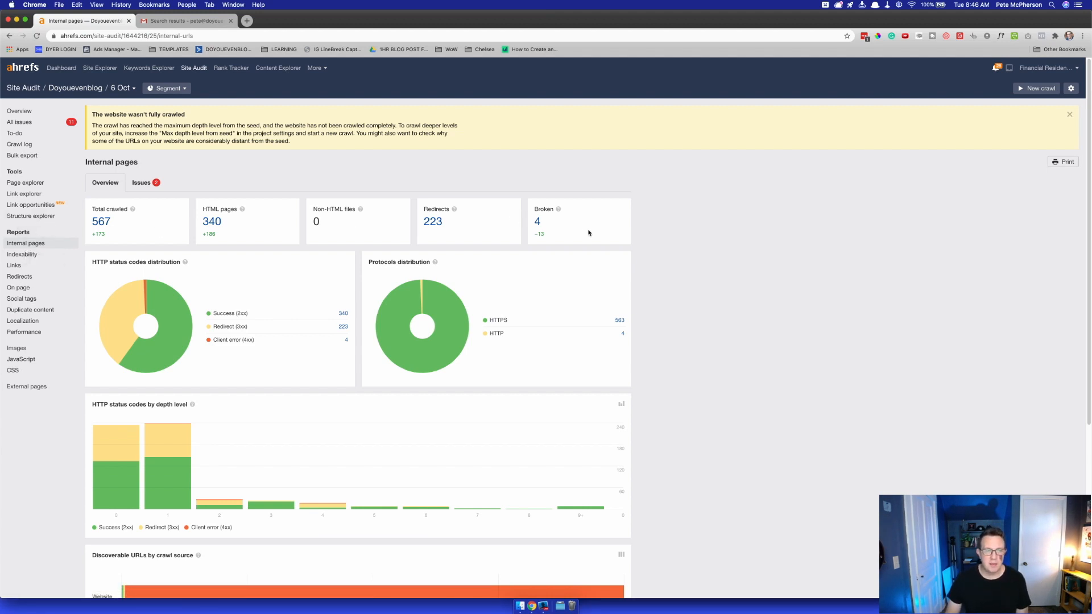
scroll(428, 287, "down", 5)
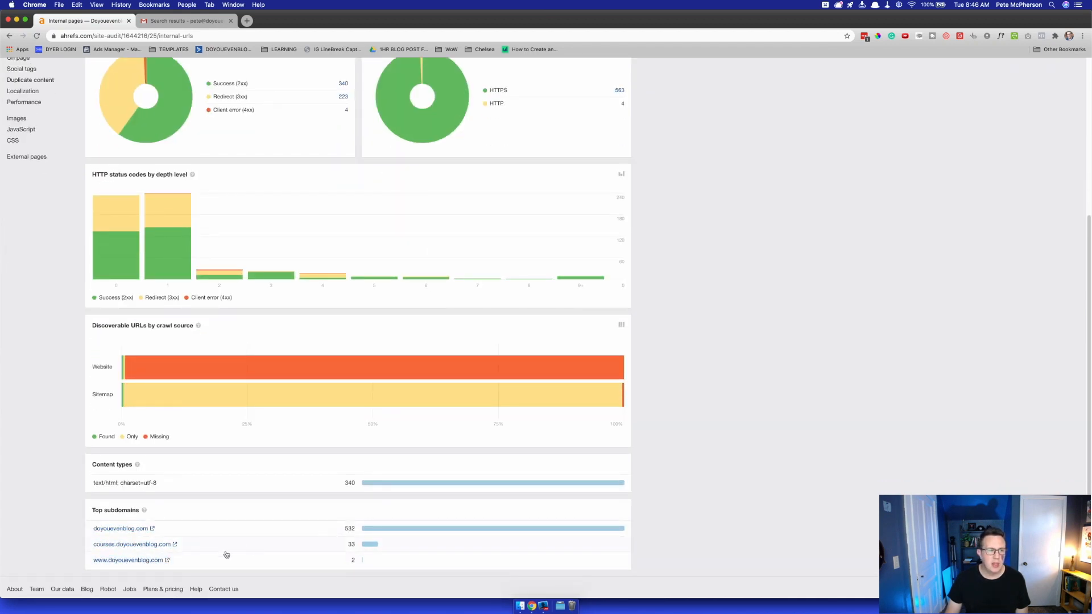
scroll(251, 545, "up", 5)
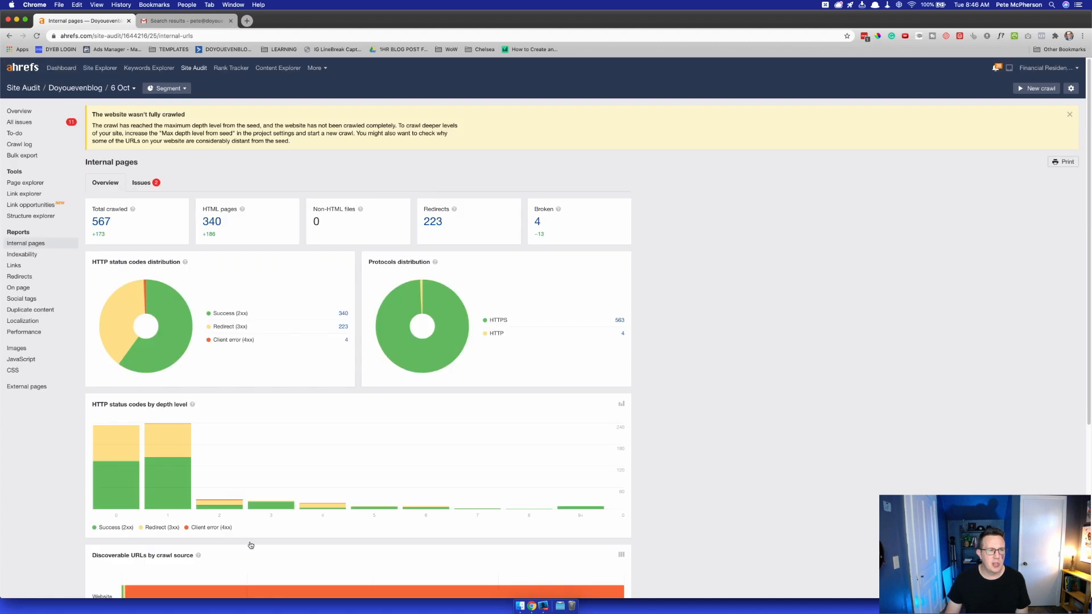
- View the internal link opportunities, and return to the Site Audit overview with its Top issues list
left_click(37, 205)
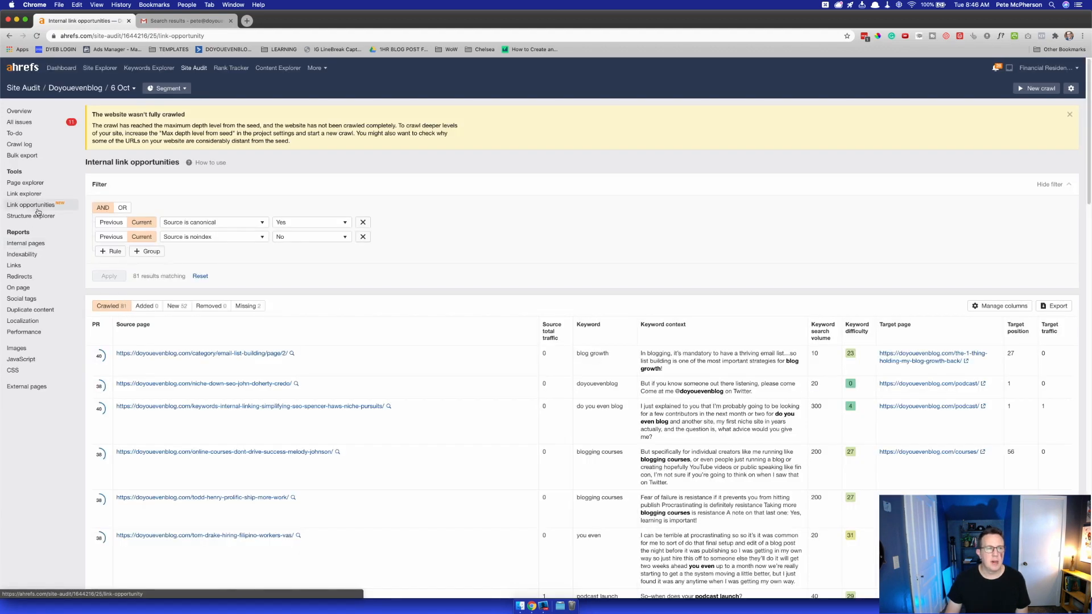
left_click(75, 113)
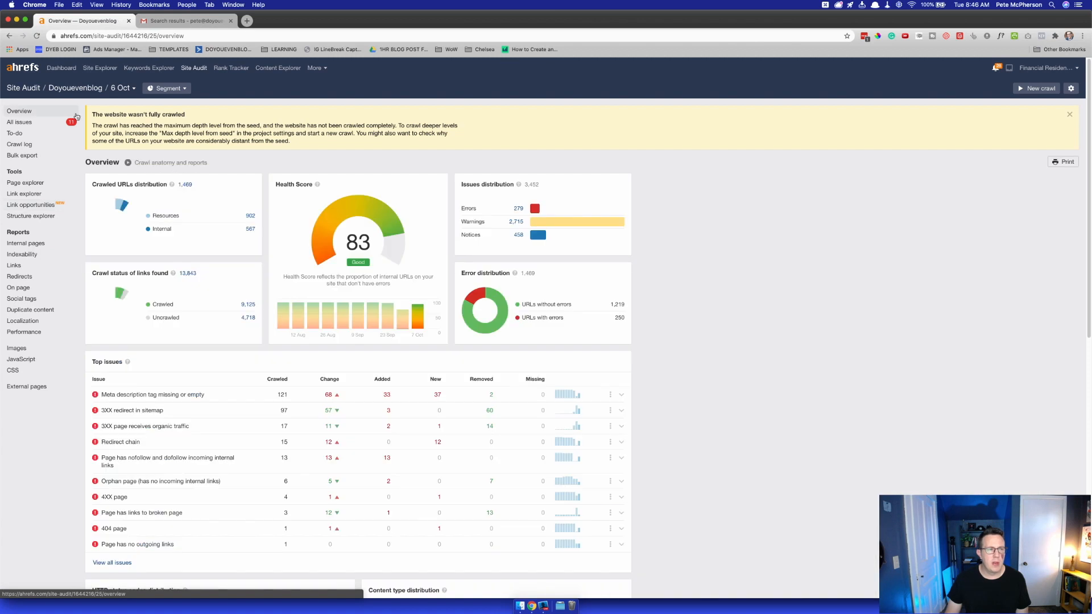
scroll(143, 367, "down", 1)
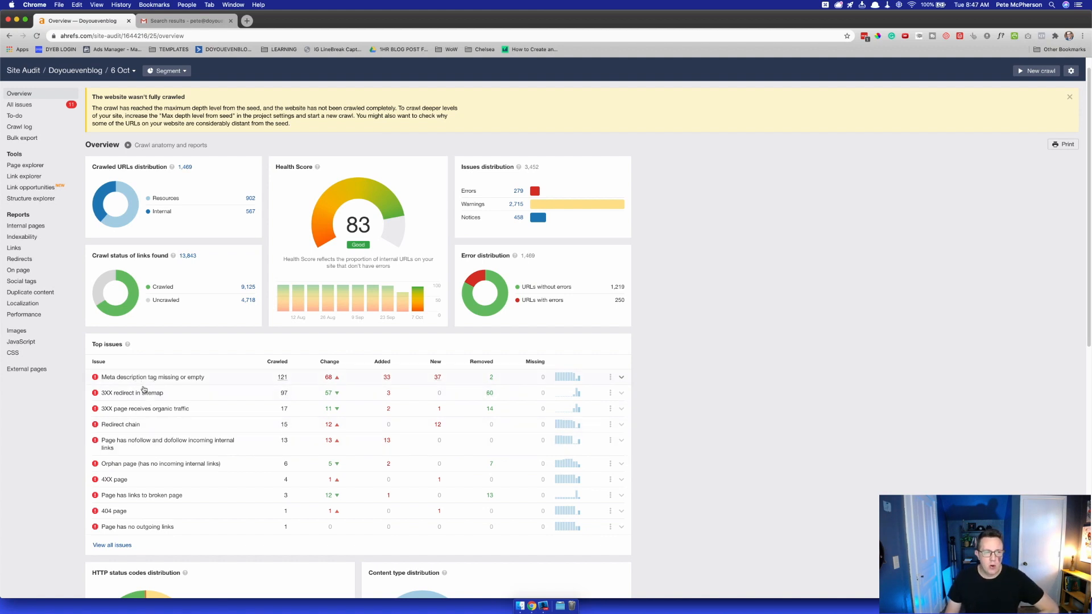
- Expand the "3XX redirect in sitemap" issue, open its help article in a separate tab, and list the affected URLs
left_click(126, 394)
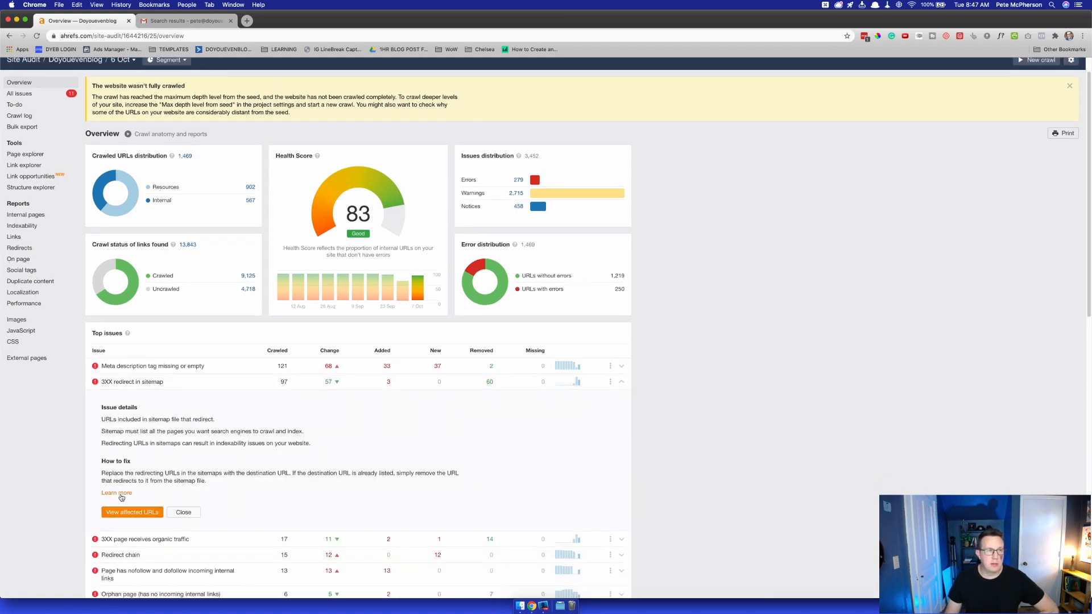
left_click(130, 512)
left_click(94, 24)
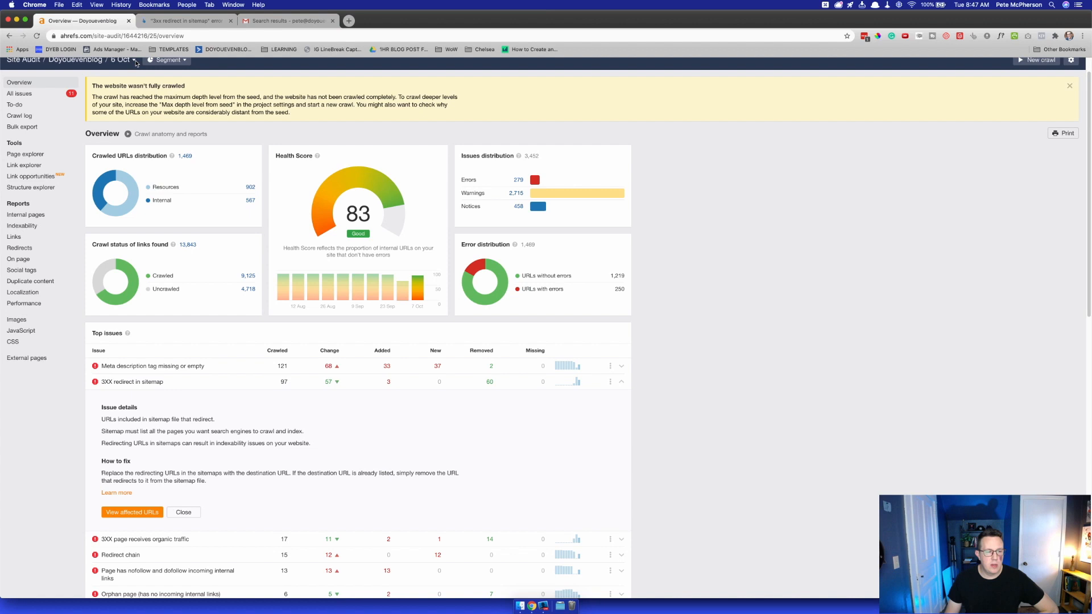
left_click(137, 514)
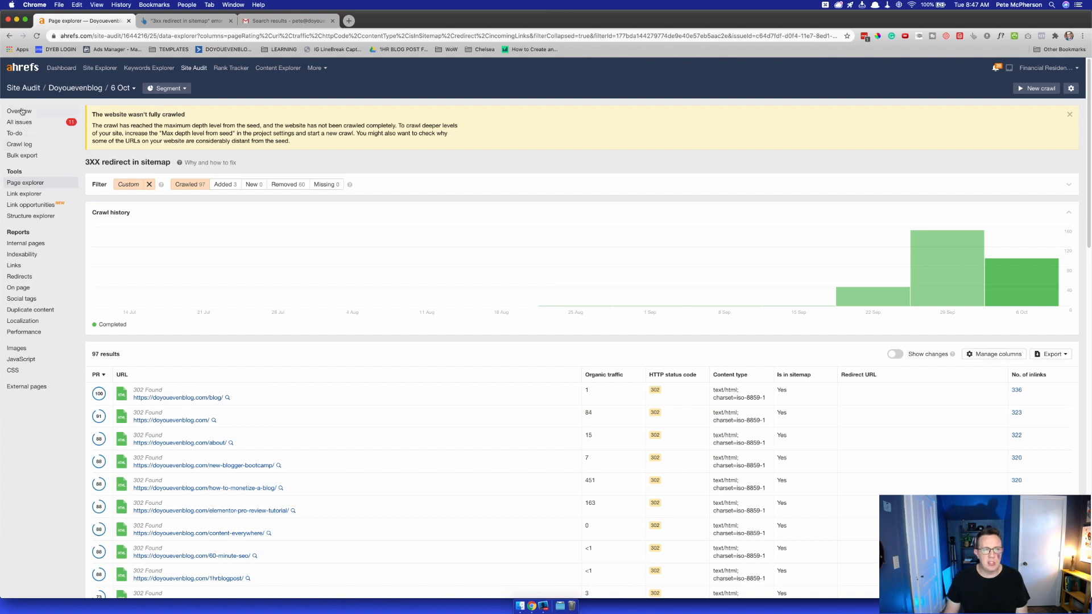
- Go back to the Site Audit overview and examine the Health Score, Top issues and status code charts
left_click(20, 113)
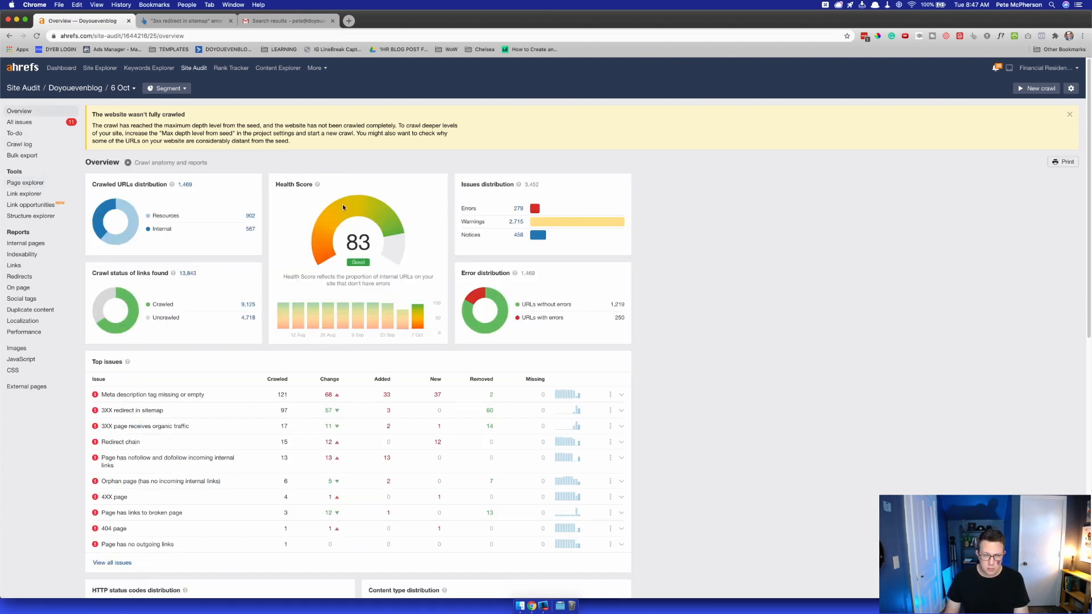
scroll(366, 160, "down", 4)
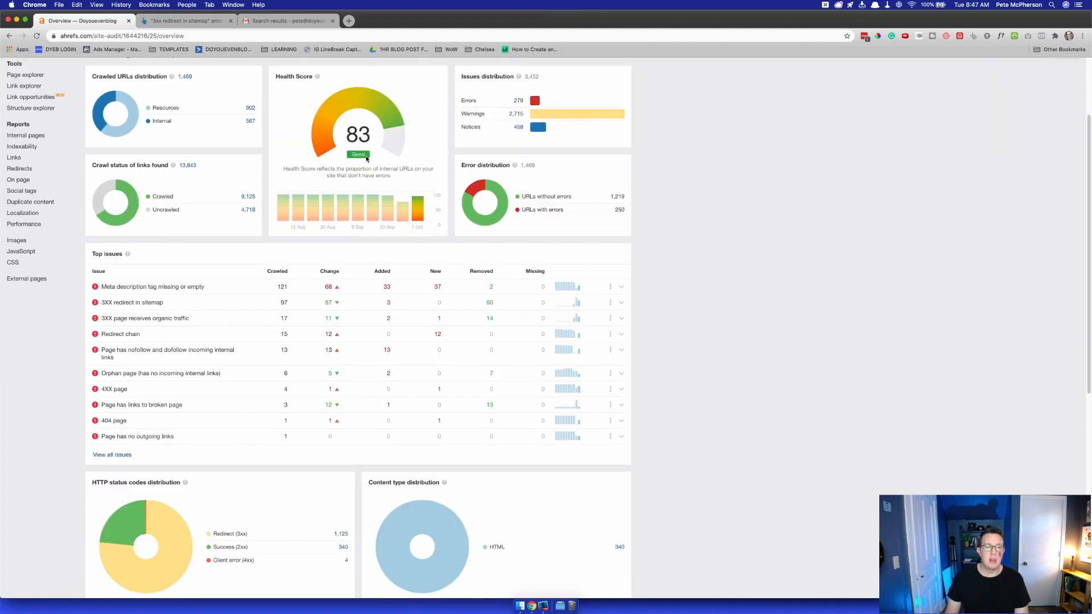
scroll(366, 158, "up", 4)
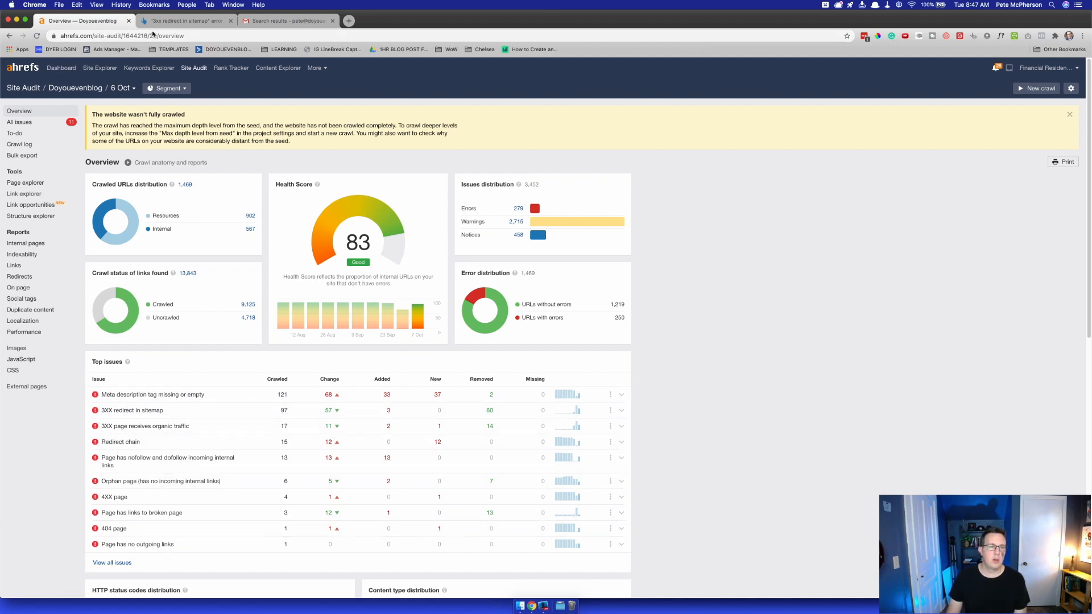
- Check the "3xx redirect in sitemap" help article and close it
left_click(178, 22)
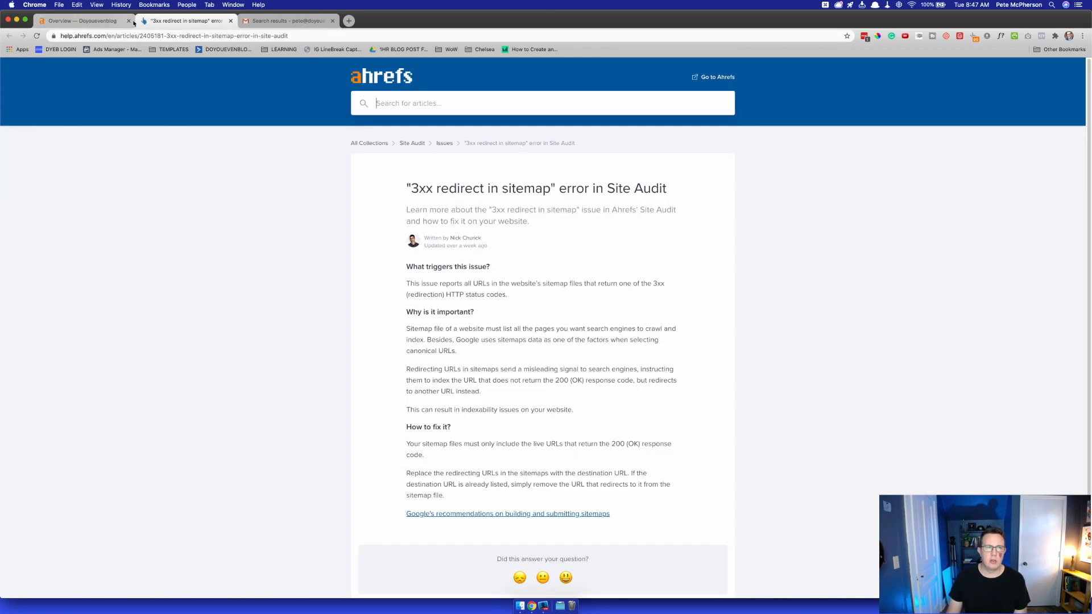
left_click(102, 22)
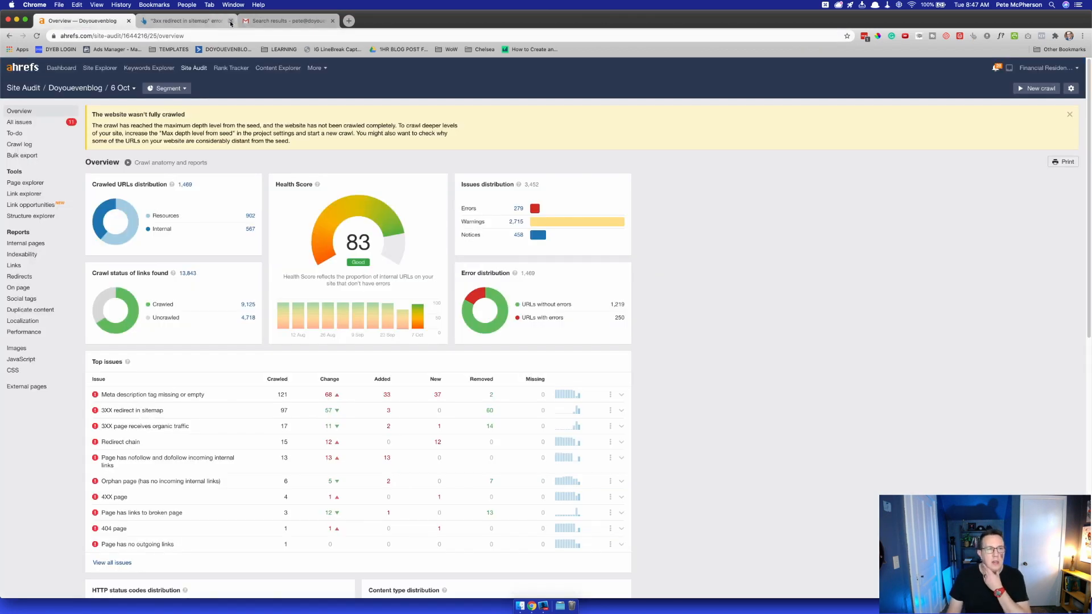
left_click(231, 21)
- Switch to Gmail, open the Oct 1 Ahrefs Alert email about new and lost backlinks for doyouevenblog.com, and review its contents
left_click(203, 22)
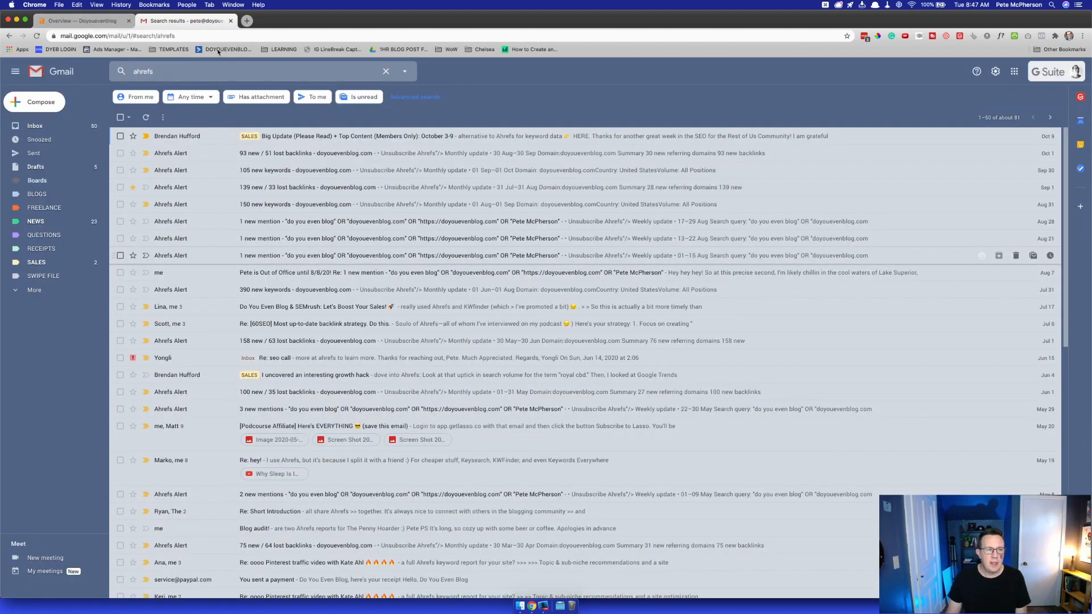
left_click(347, 158)
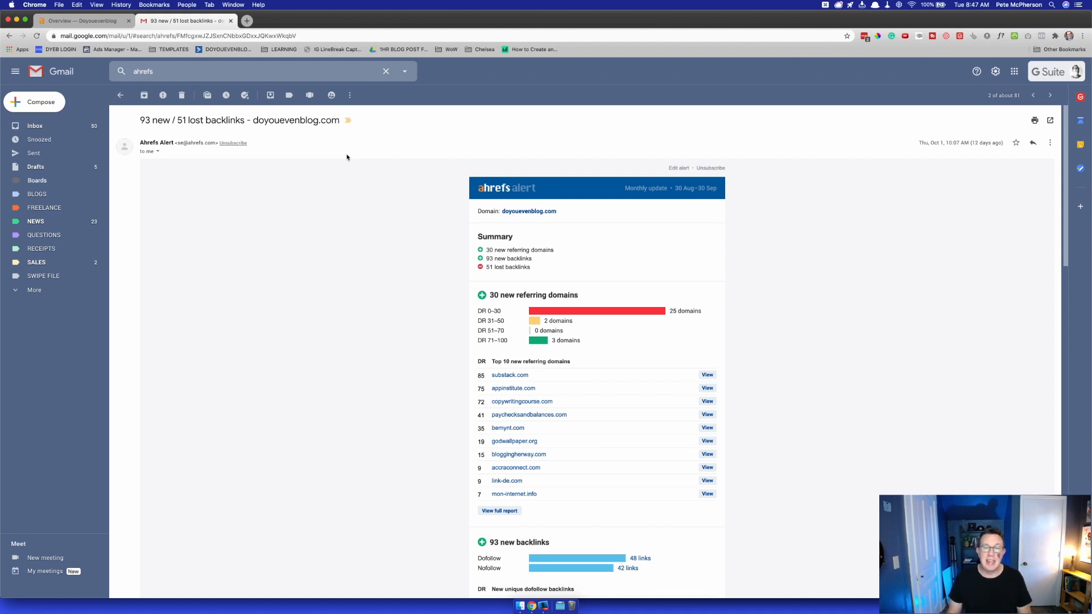
scroll(355, 263, "down", 3)
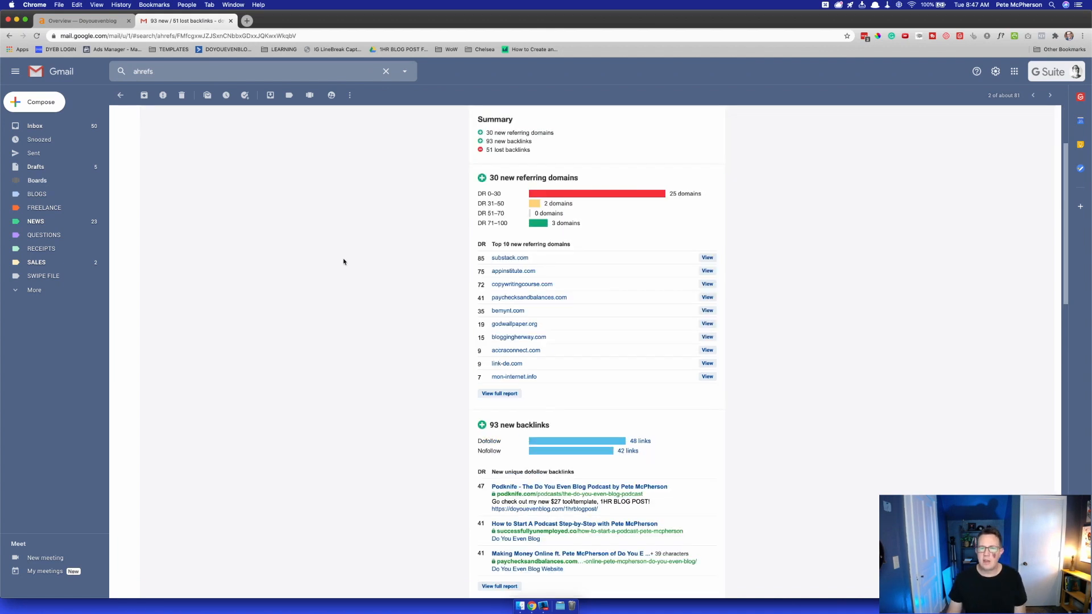
- Check the new referring domains and backlinks sections of the backlink alert email, and return to the ahrefs search results
scroll(343, 262, "down", 2)
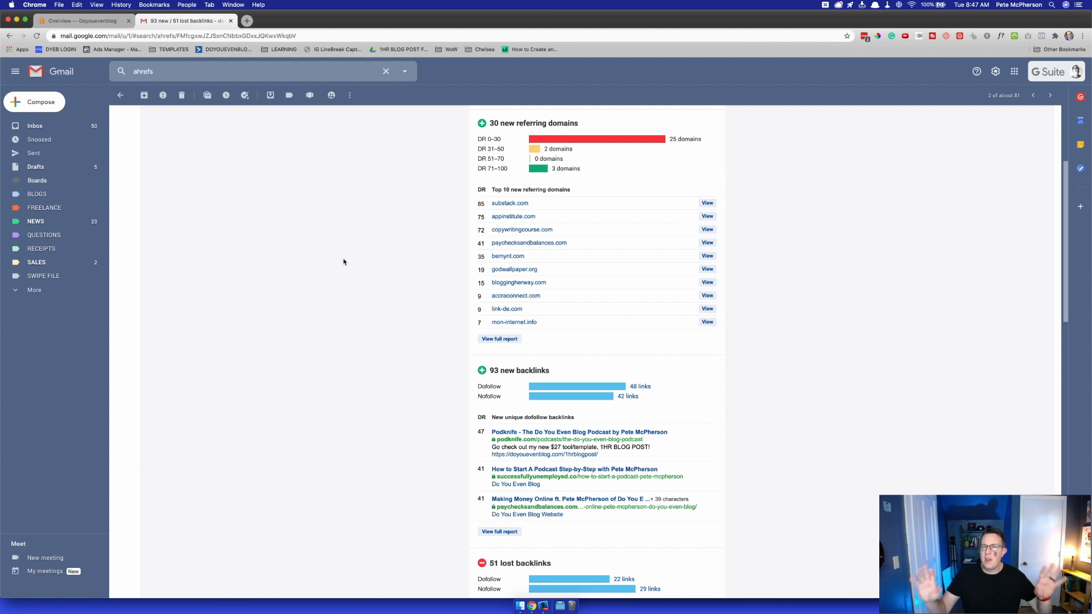
scroll(348, 268, "up", 5)
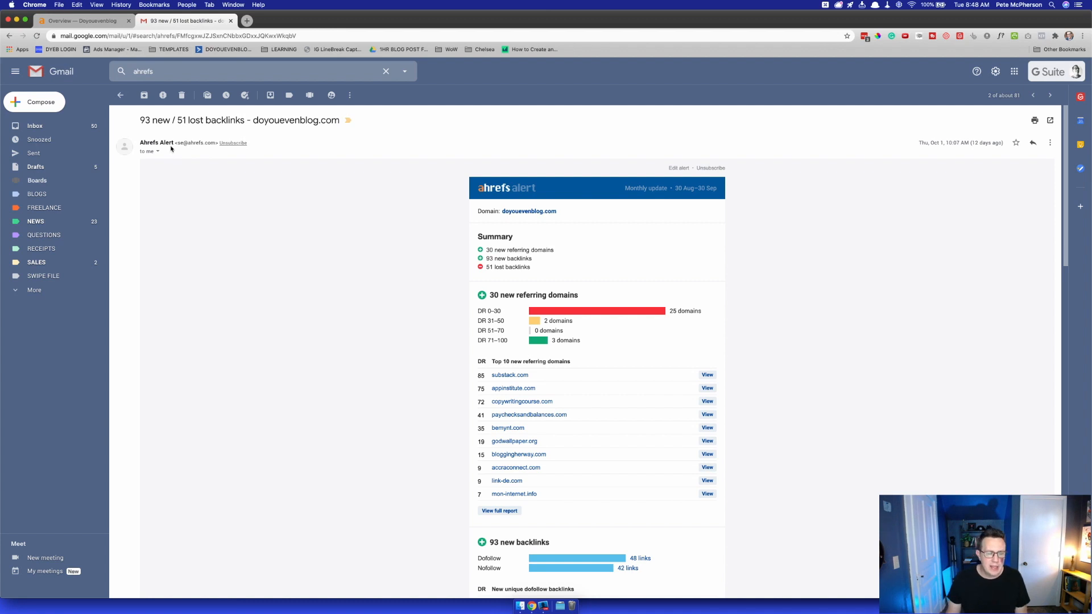
left_click(120, 95)
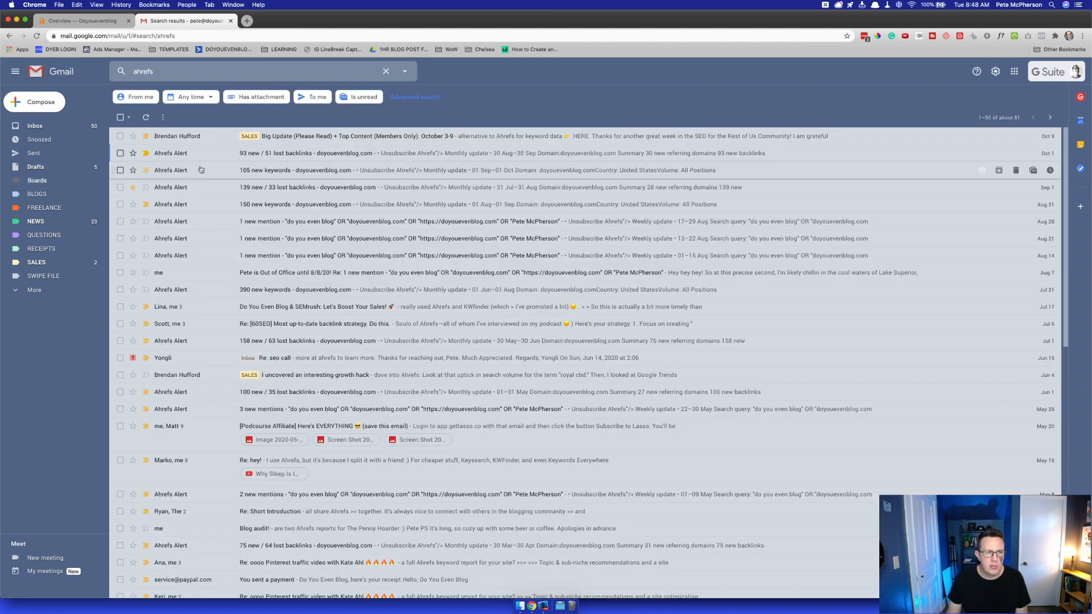
- Open the "105 new keywords - doyouevenblog.com" alert email and review its position history and new keyword rankings
left_click(314, 172)
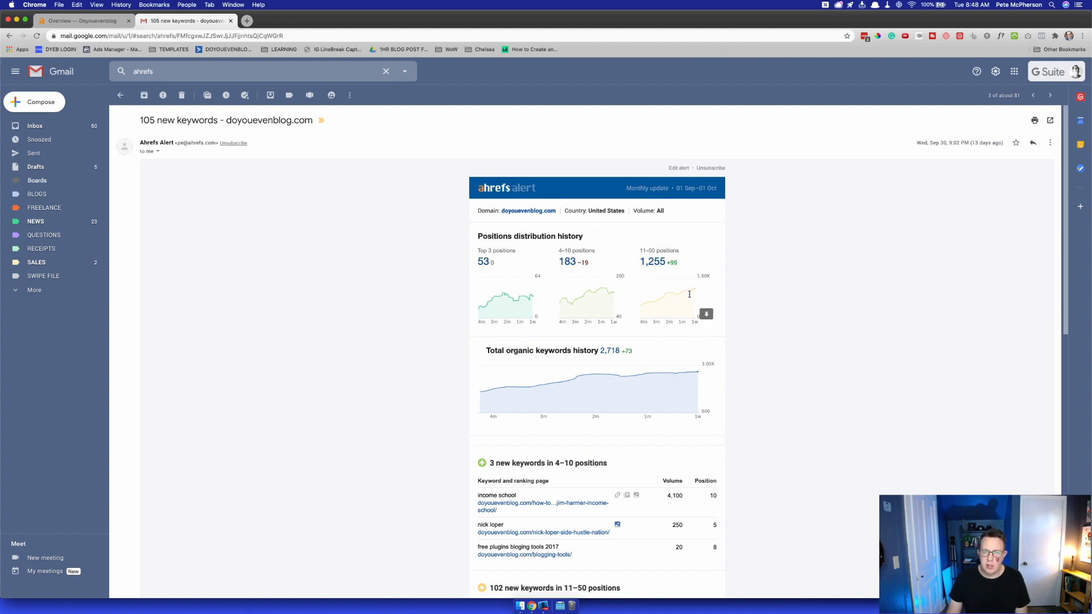
scroll(658, 309, "down", 5)
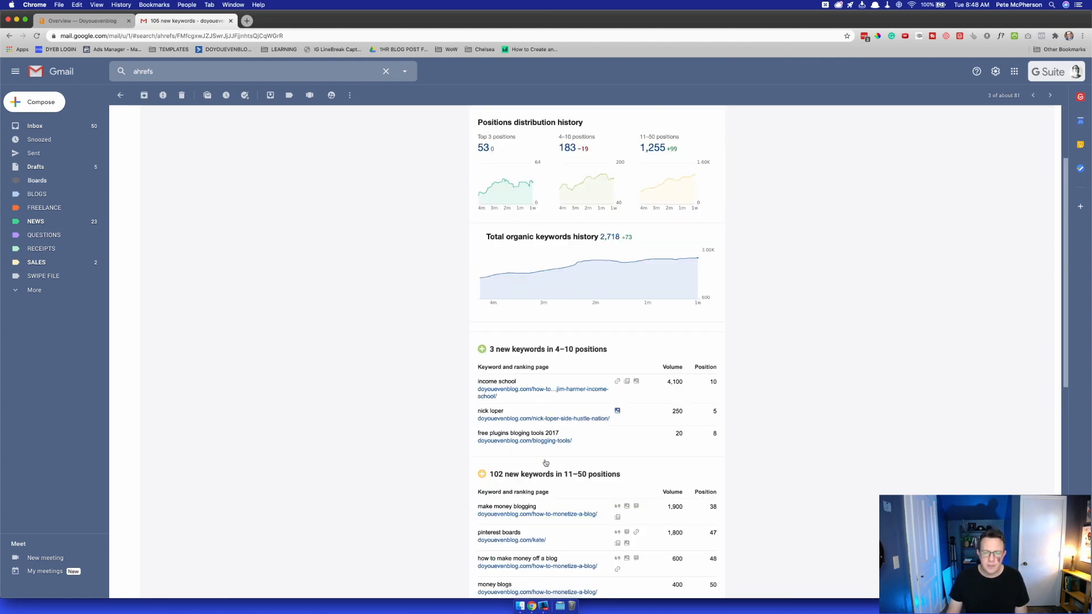
scroll(540, 460, "down", 6)
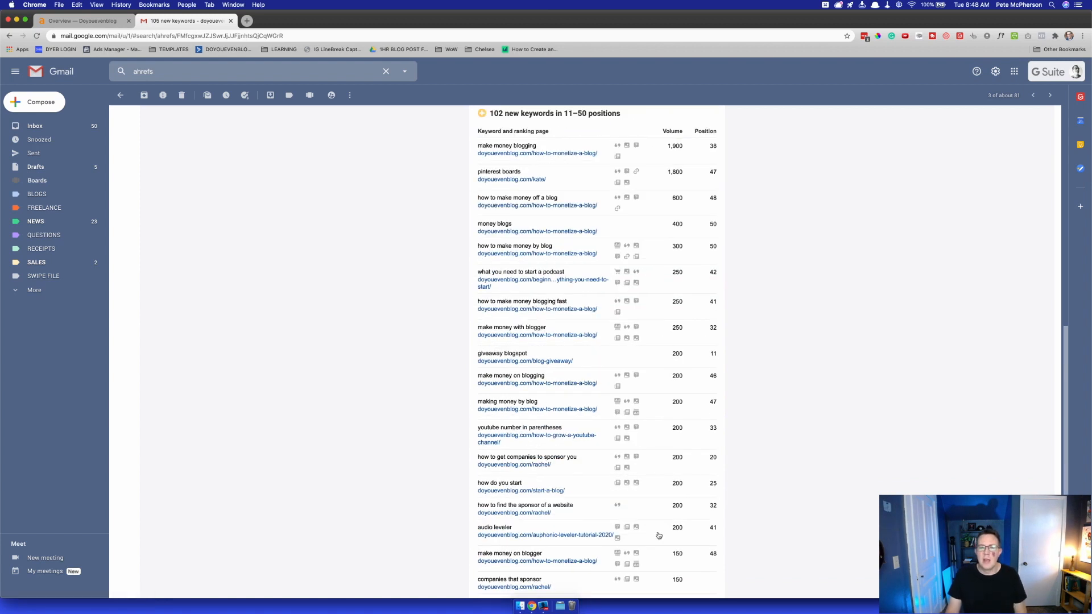
scroll(535, 388, "up", 7)
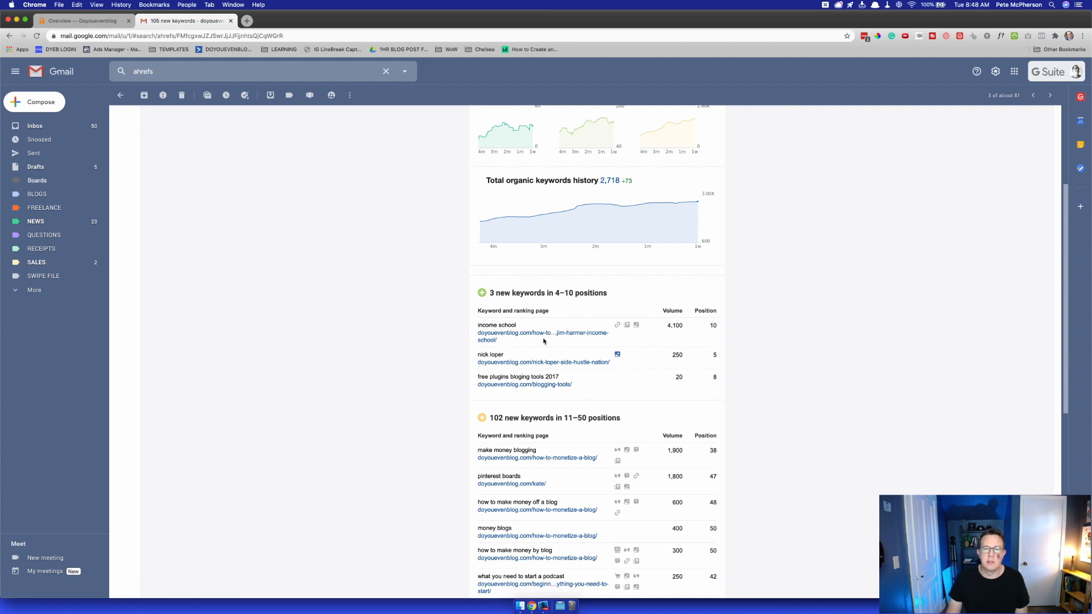
scroll(544, 341, "up", 3)
- Open the Ahrefs Organic Keywords report from the email's total organic keywords history, look through it, and return to the email
left_click(608, 353)
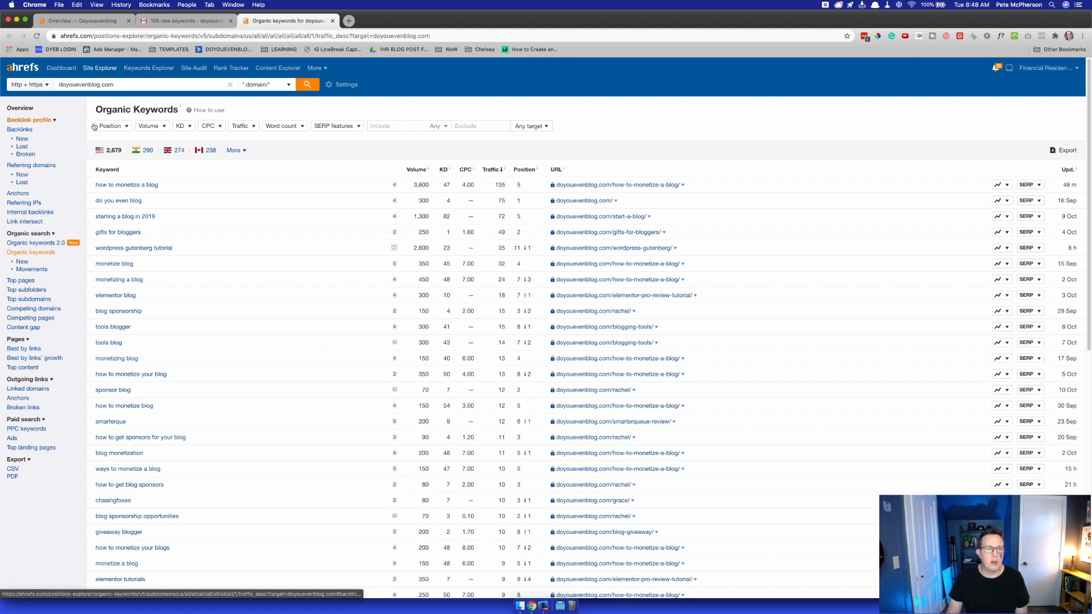
scroll(207, 330, "down", 5)
scroll(206, 284, "up", 5)
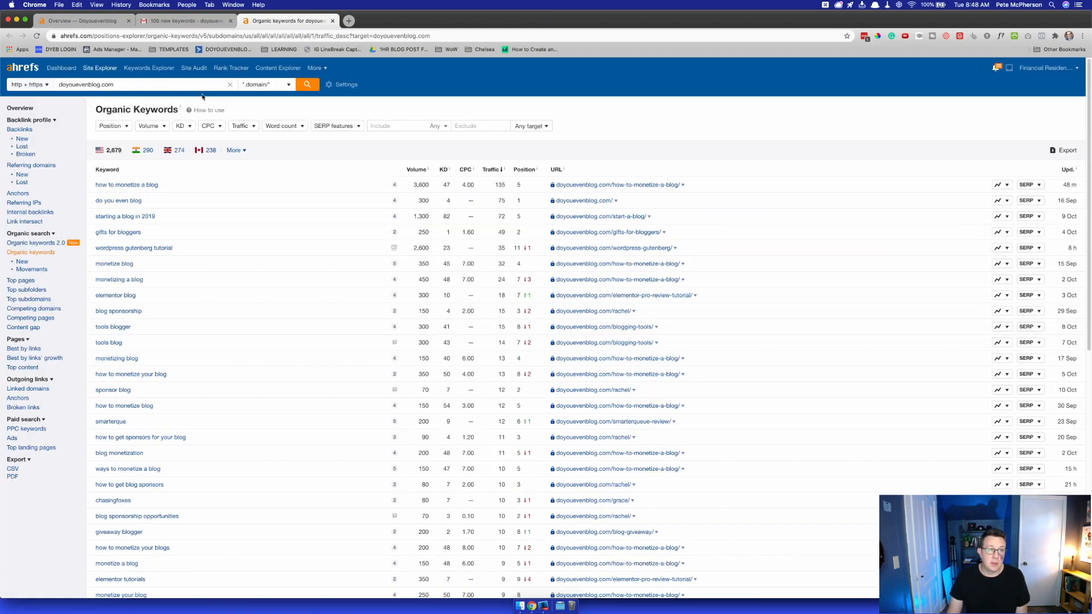
left_click(185, 20)
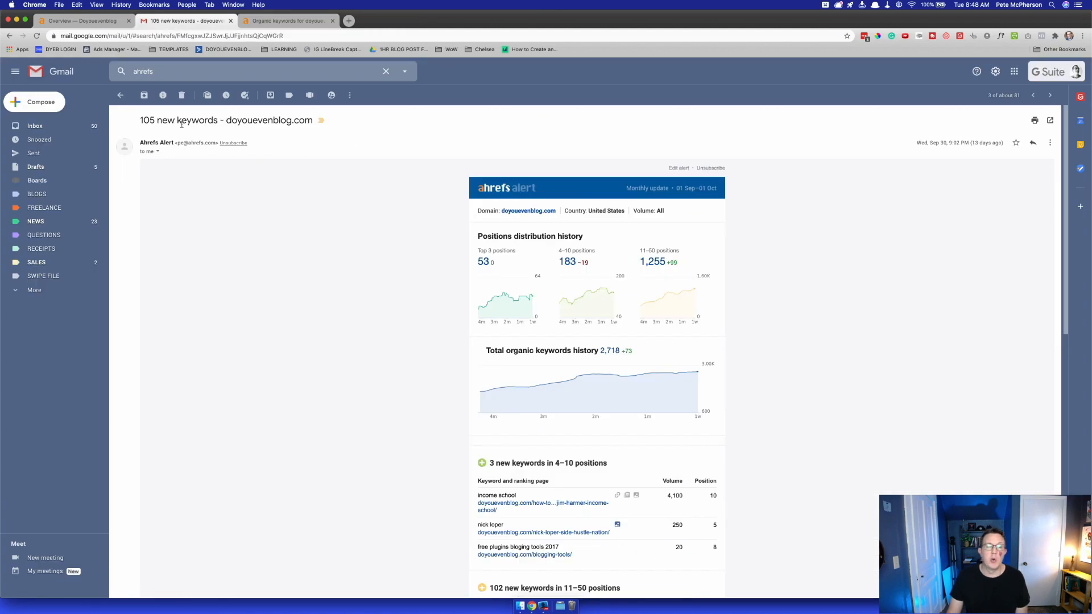